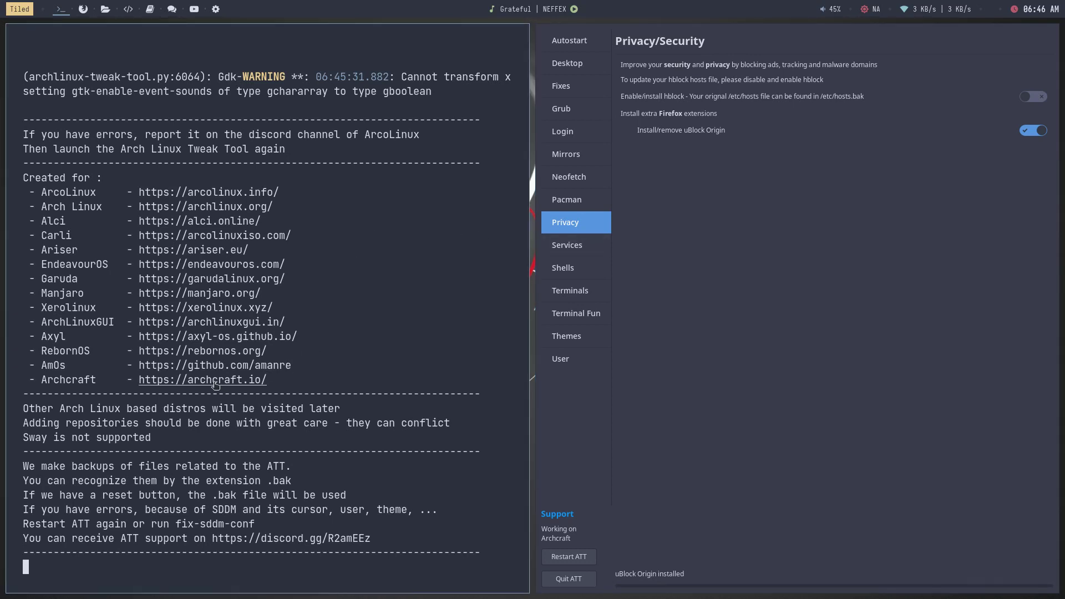
# Step: Open the archcraft.io link listed in the terminal, look through the Archcraft home page, and close it
pyautogui.click(241, 382)
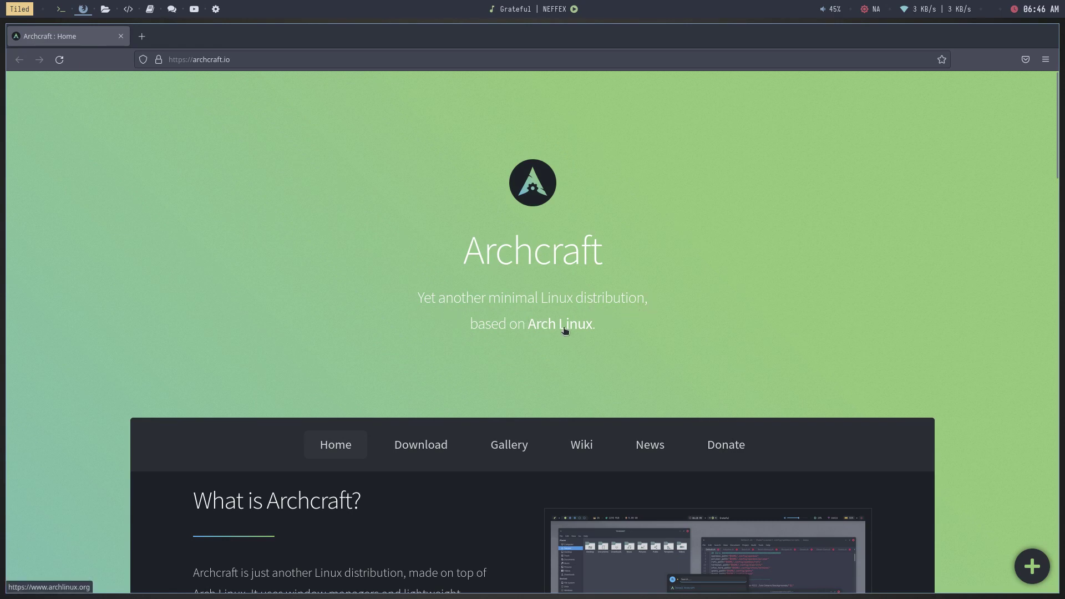
pyautogui.scroll(-3, 563, 327)
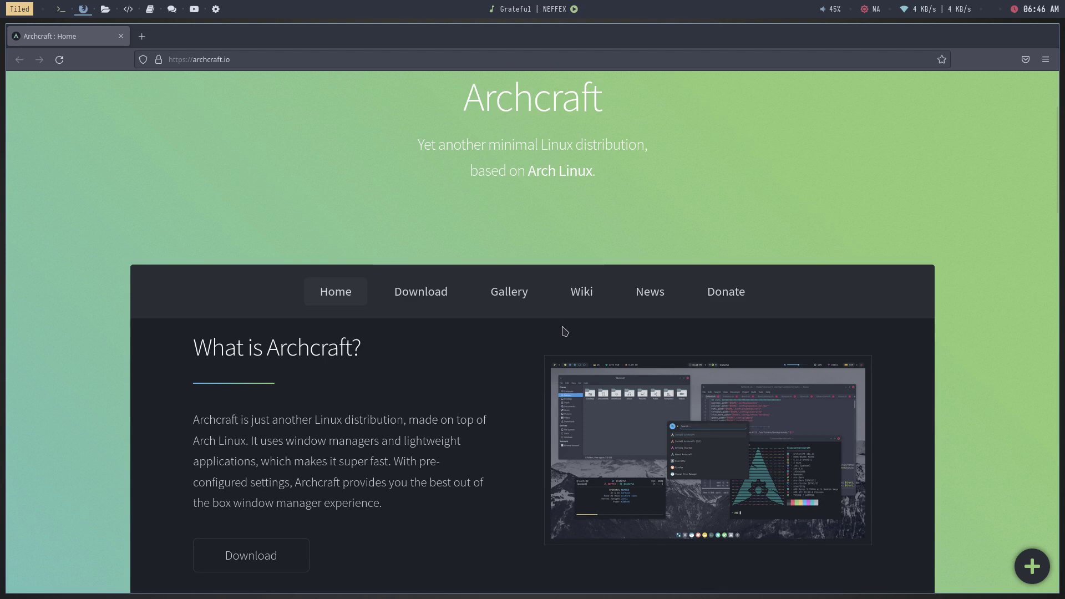
pyautogui.scroll(-3, 564, 332)
pyautogui.scroll(-5, 564, 331)
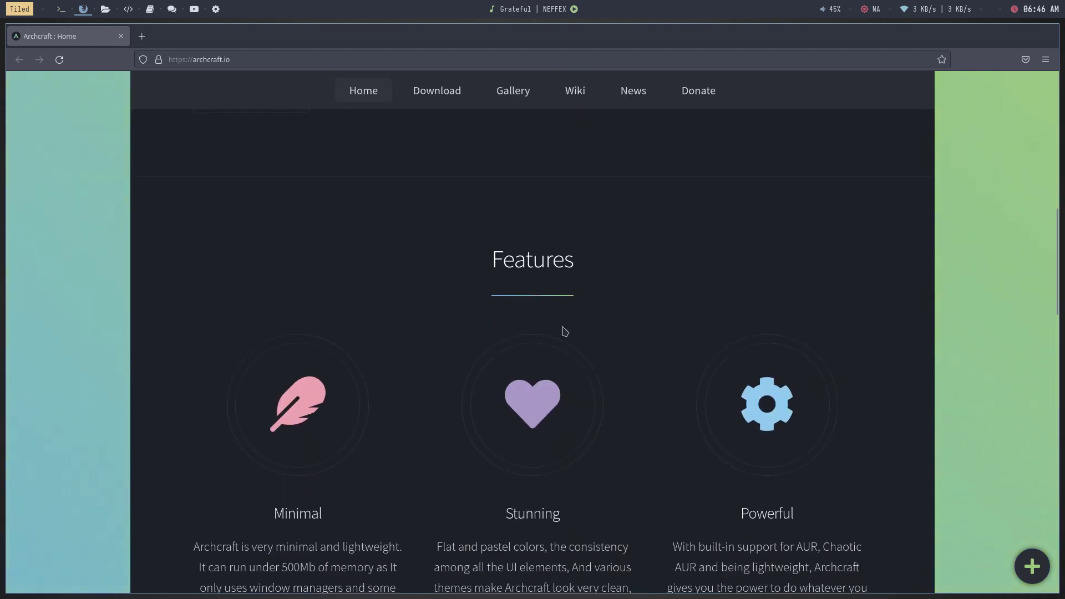
pyautogui.scroll(-10, 564, 331)
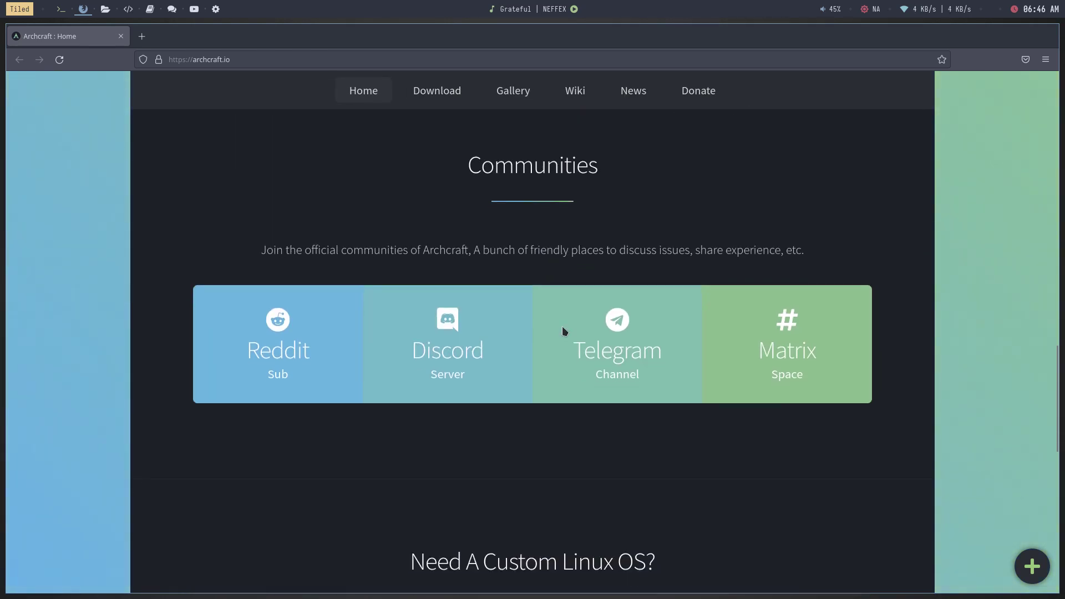
pyautogui.scroll(-7, 564, 331)
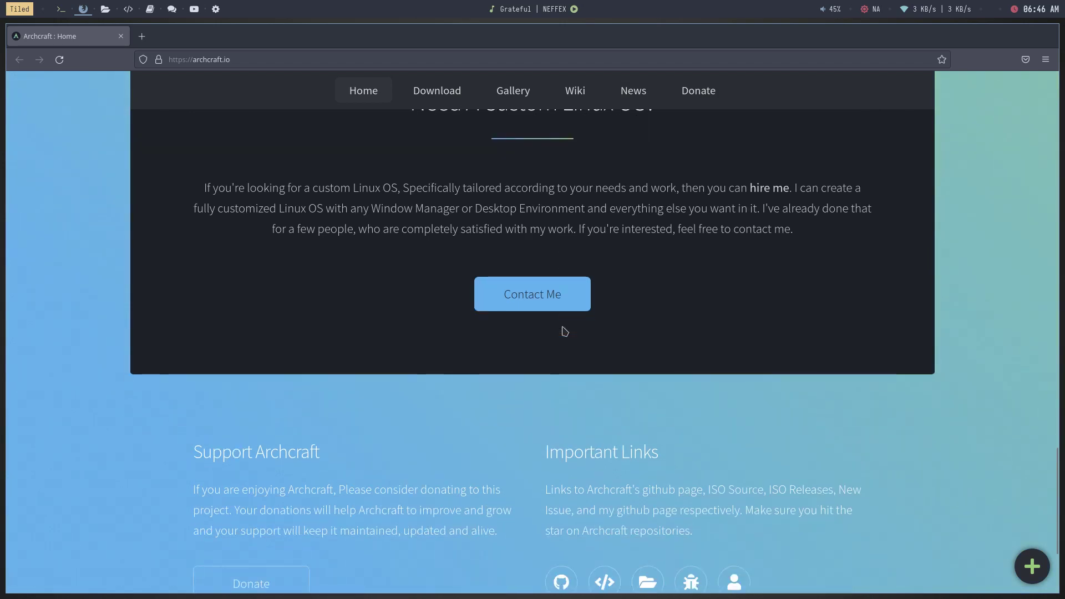
pyautogui.scroll(-3, 561, 326)
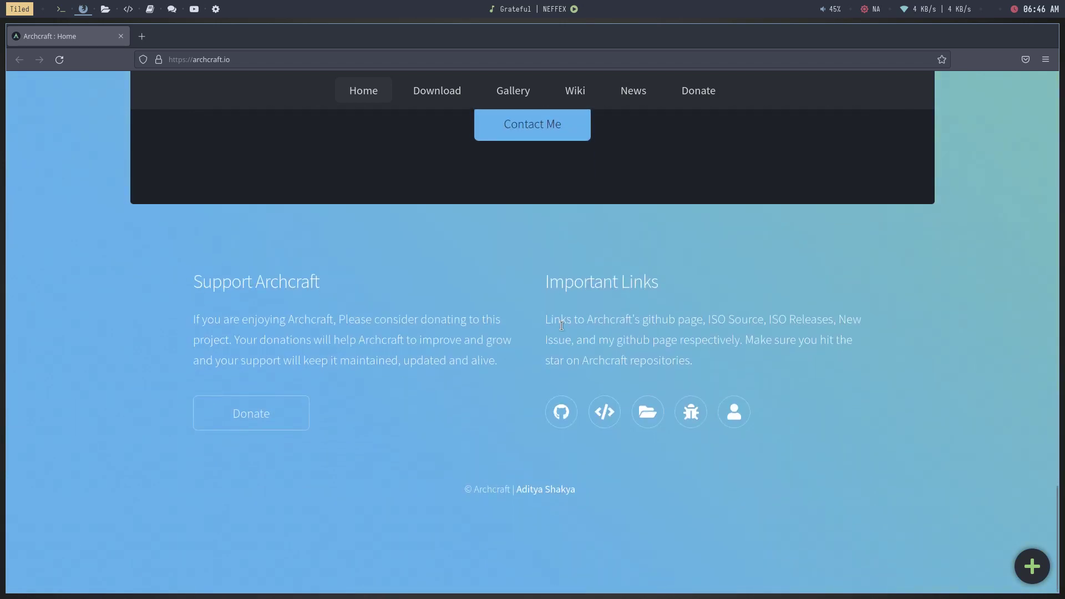
pyautogui.press('Home')
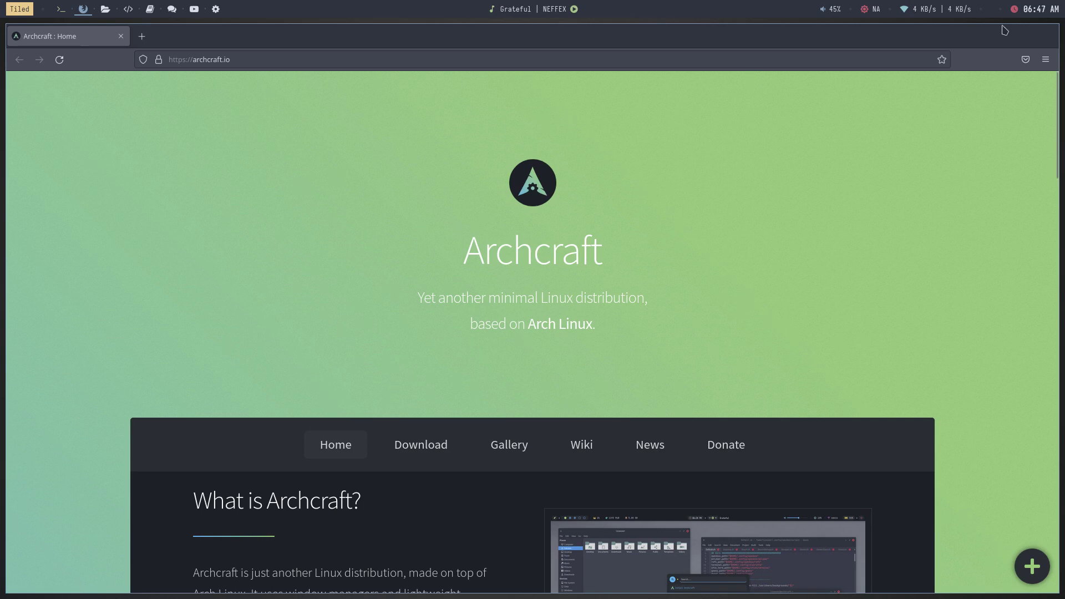
pyautogui.hotkey('ctrl', 'w')
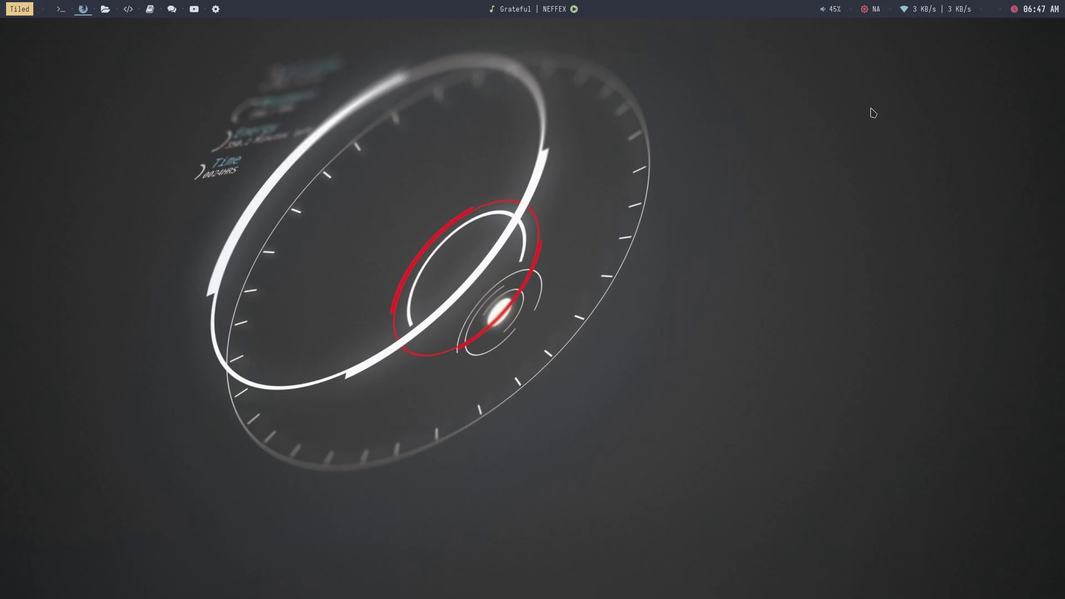
# Step: Log out of the bspwm session through the power menu, confirming with y
pyautogui.press('super+x')
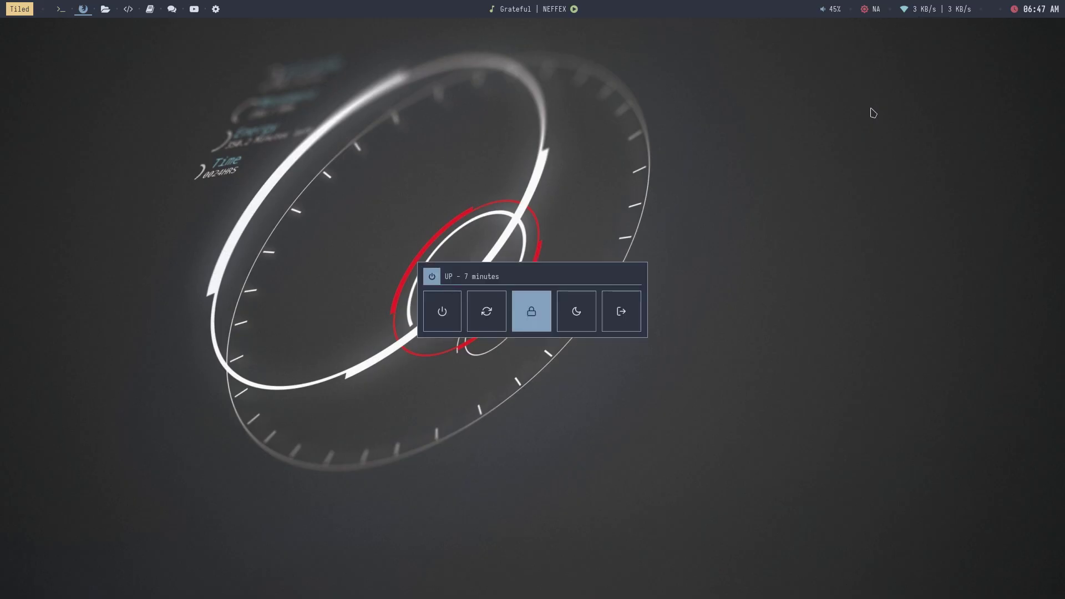
pyautogui.press('Left')
pyautogui.press('Left')
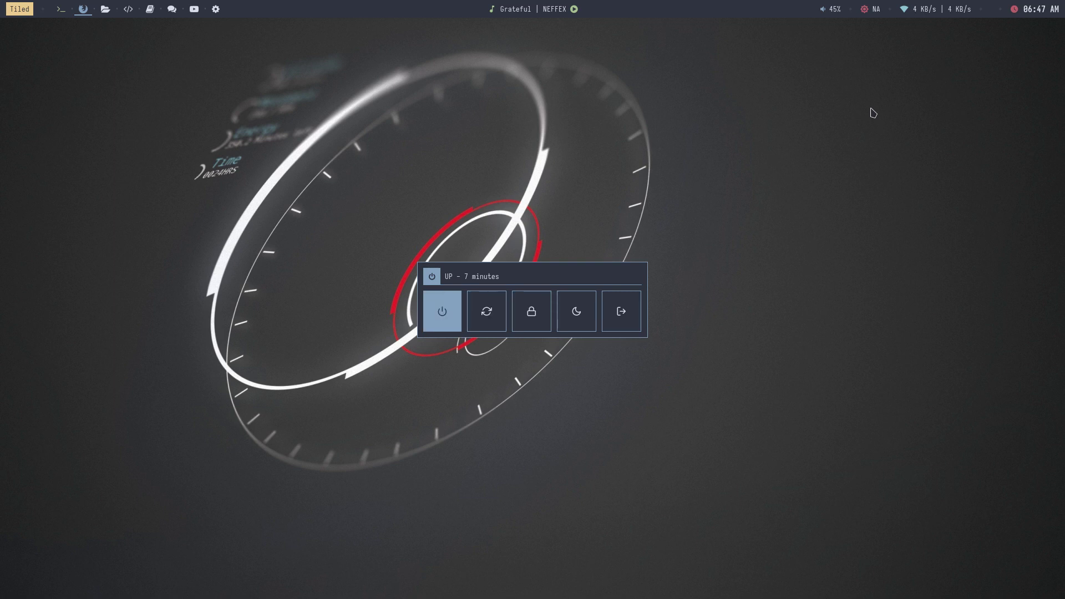
pyautogui.press('Right')
pyautogui.press('Right')
pyautogui.press('Right')
pyautogui.press('Right')
pyautogui.press('Return')
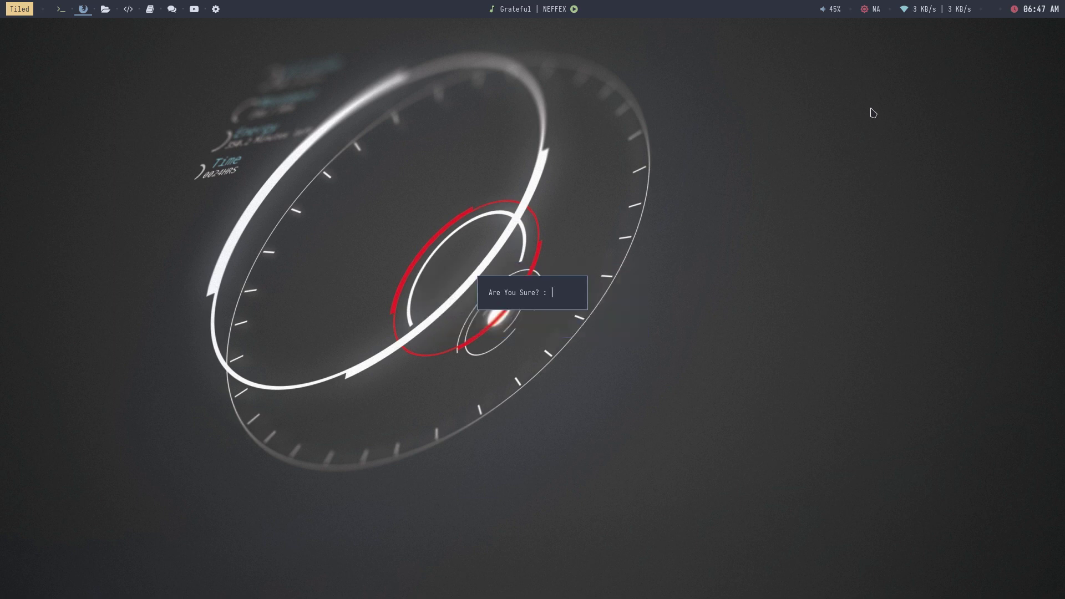
pyautogui.write('y')
pyautogui.press('Return')
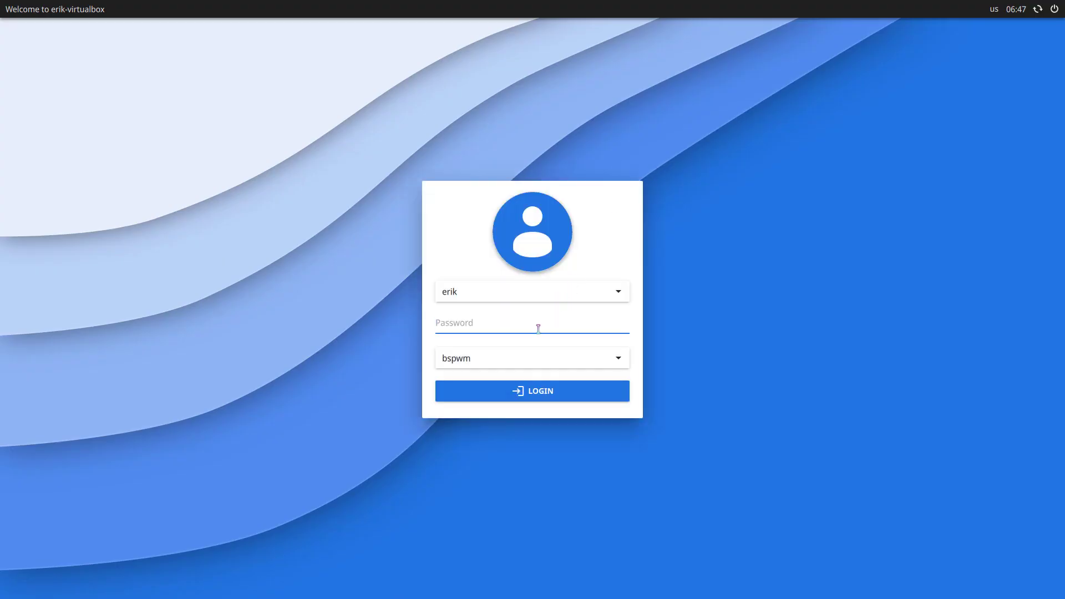
# Step: Select the awesome session on the login screen and log in with the account password
pyautogui.click(510, 369)
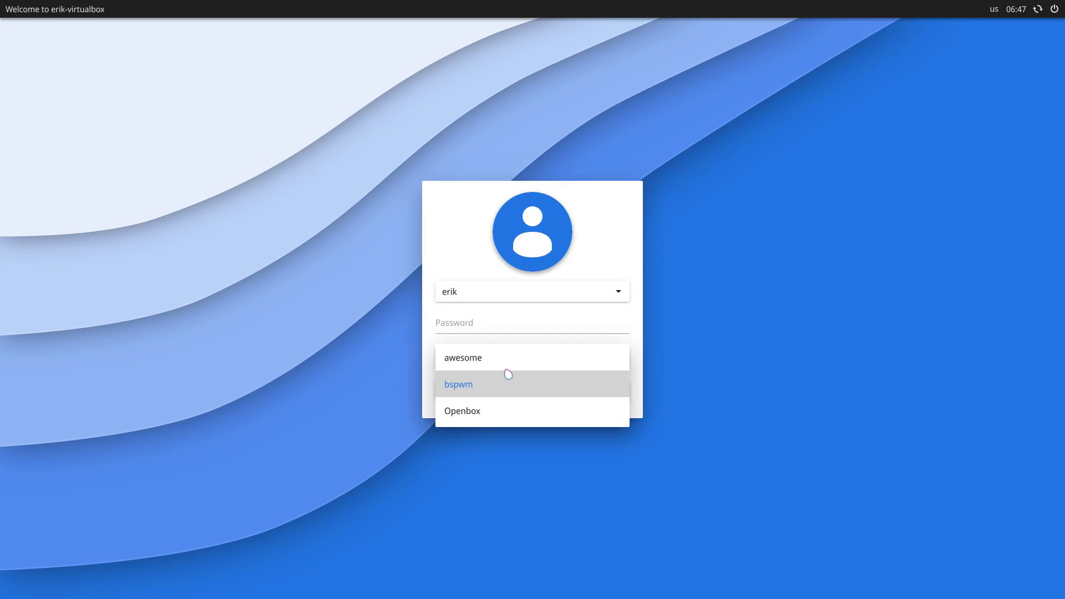
pyautogui.click(496, 359)
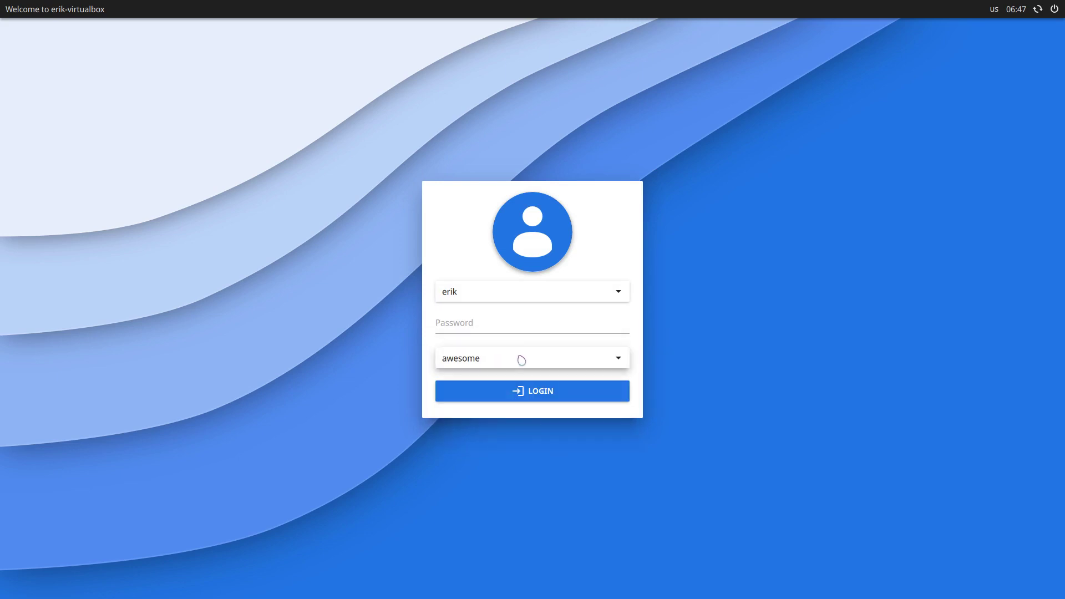
pyautogui.click(521, 360)
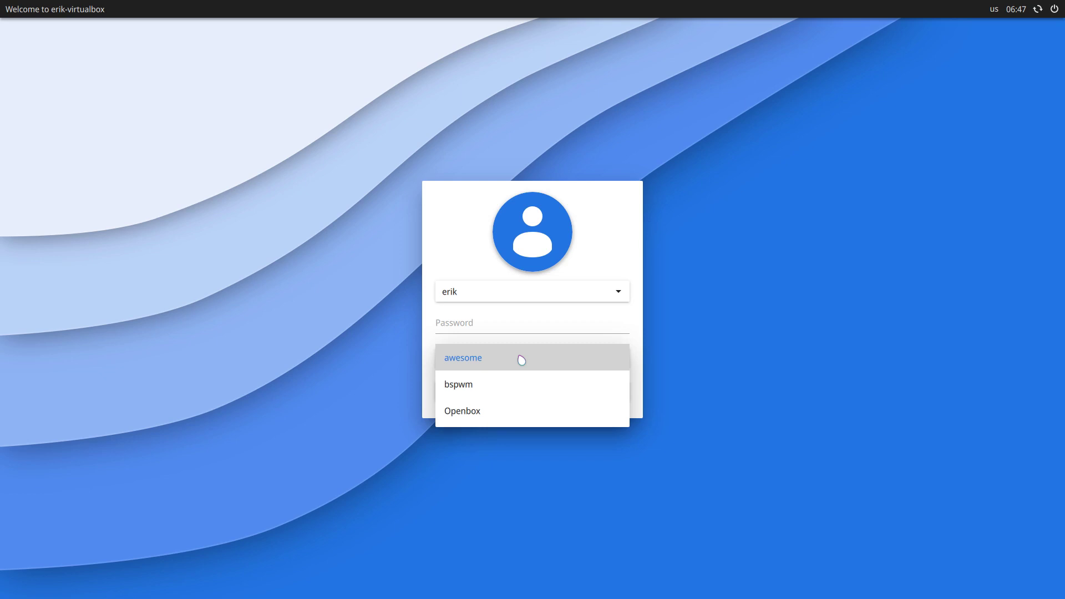
pyautogui.click(522, 360)
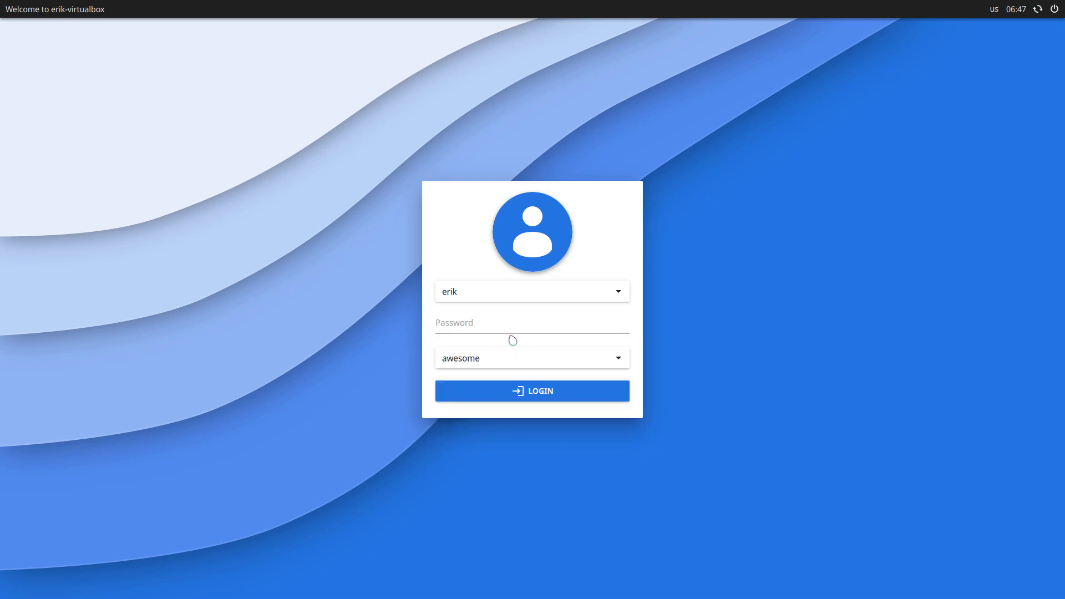
pyautogui.click(489, 322)
pyautogui.write('*****')
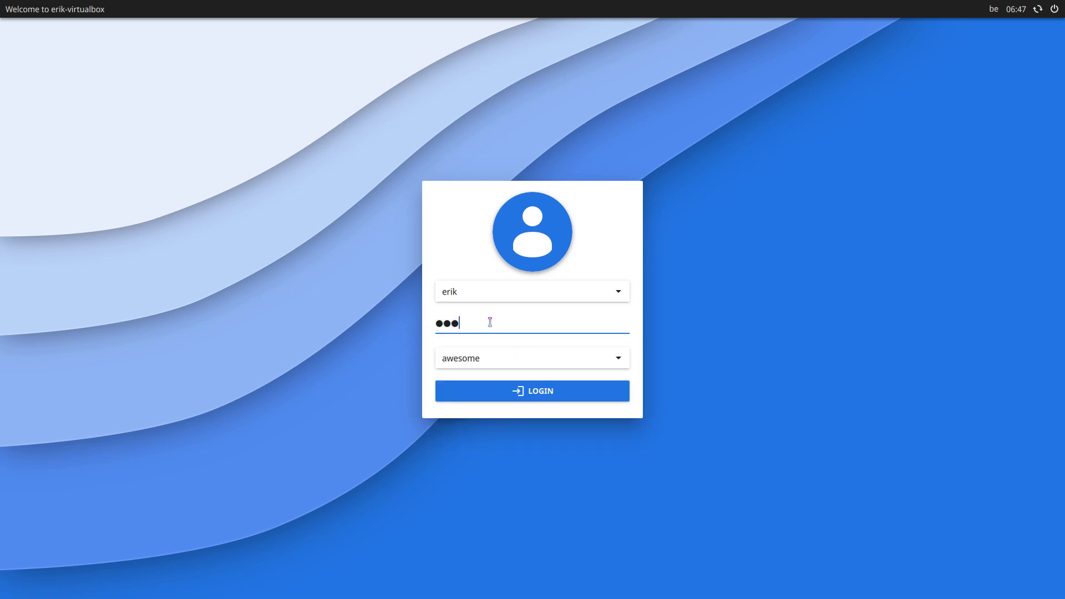
pyautogui.press('Return')
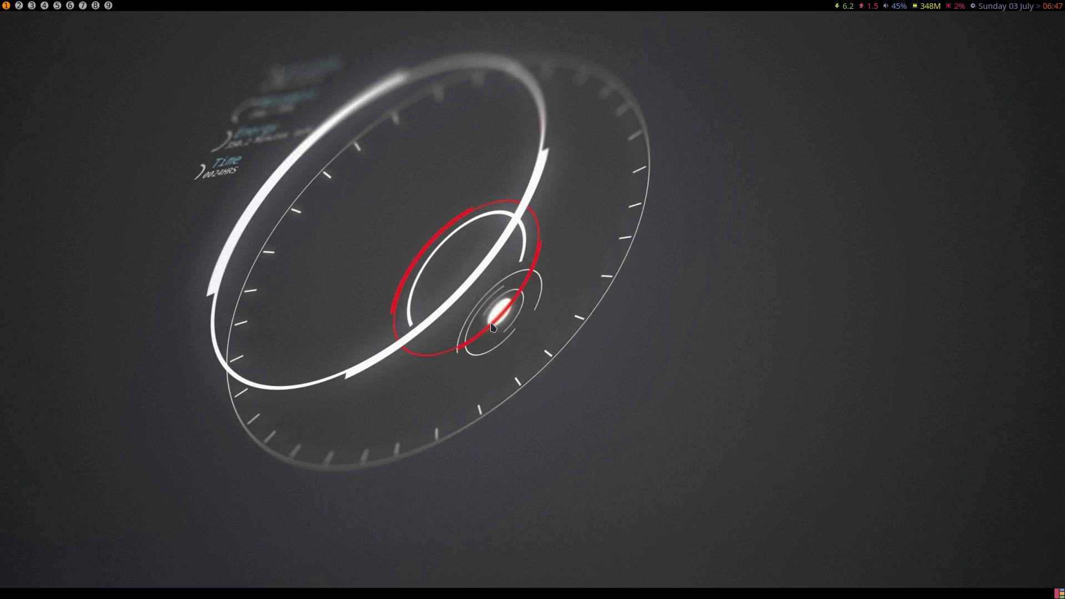
# Step: Launch Firefox from the run prompt to try it in the awesome session, and quit it
pyautogui.press('super+p')
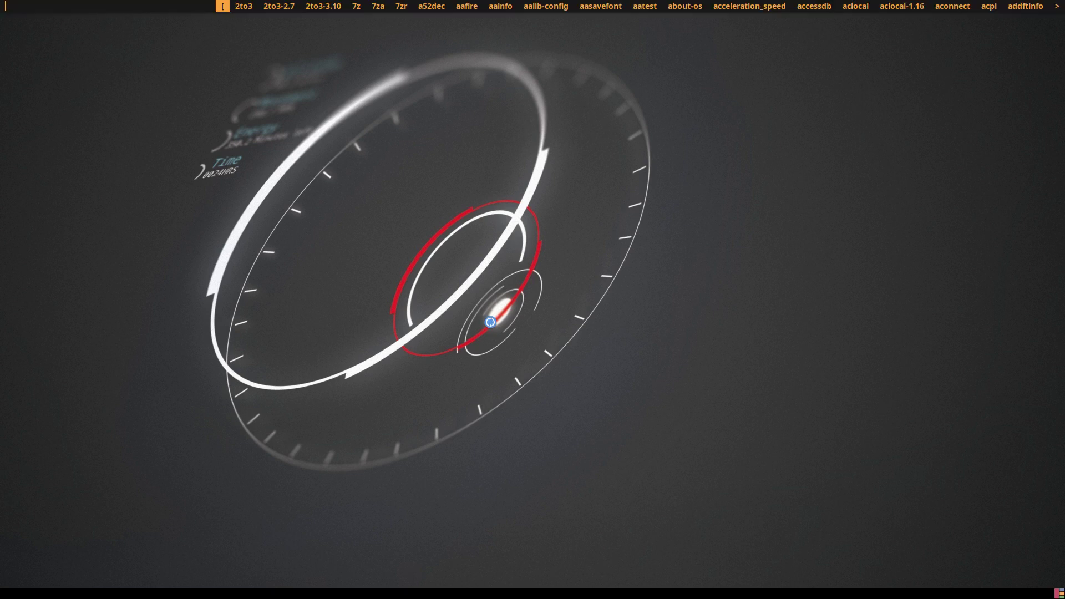
pyautogui.write('firefo')
pyautogui.press('Return')
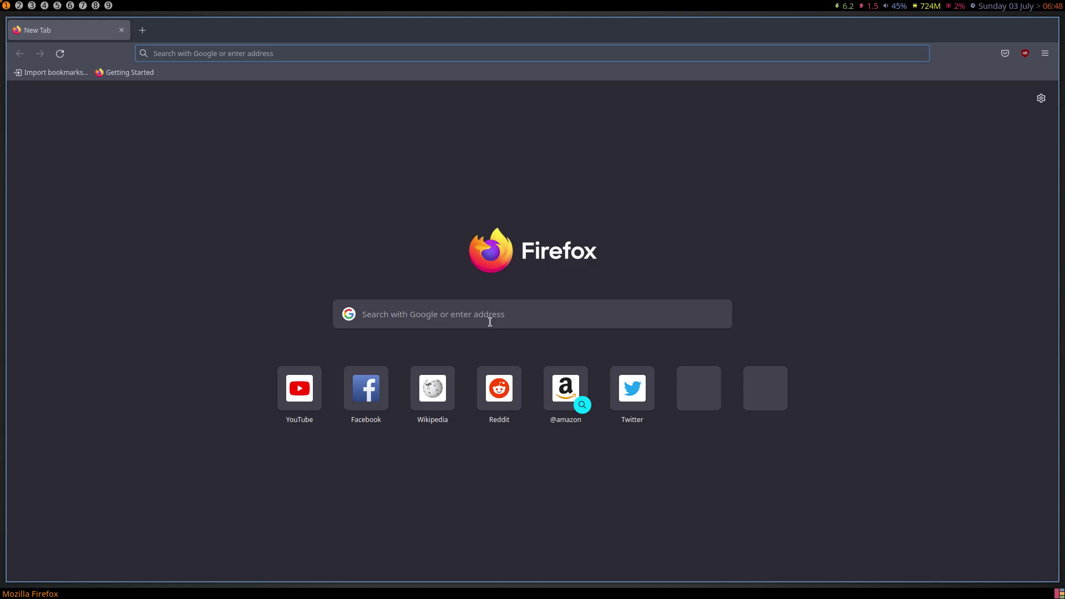
pyautogui.hotkey('ctrl', 'q')
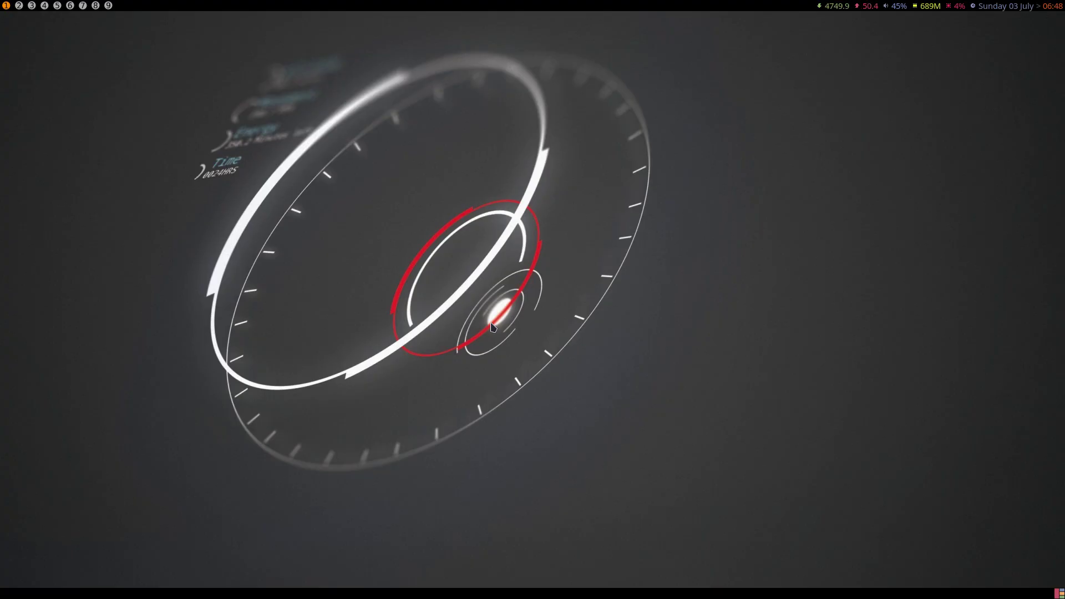
# Step: Open a terminal and a file manager window side by side, and bring up and dismiss the run prompt
pyautogui.press('super+Return')
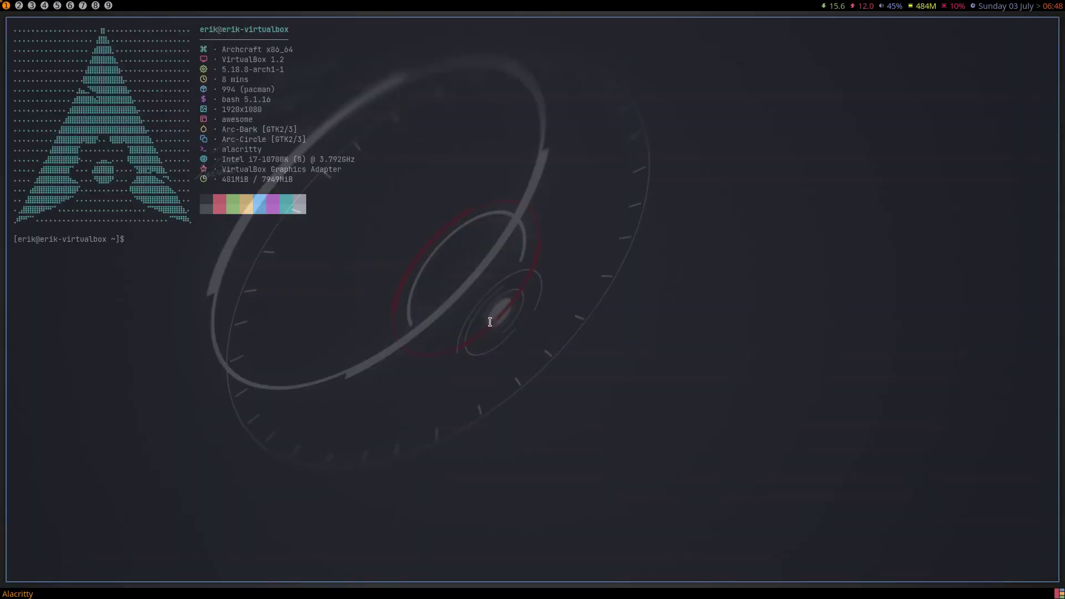
pyautogui.press('super+shift+f')
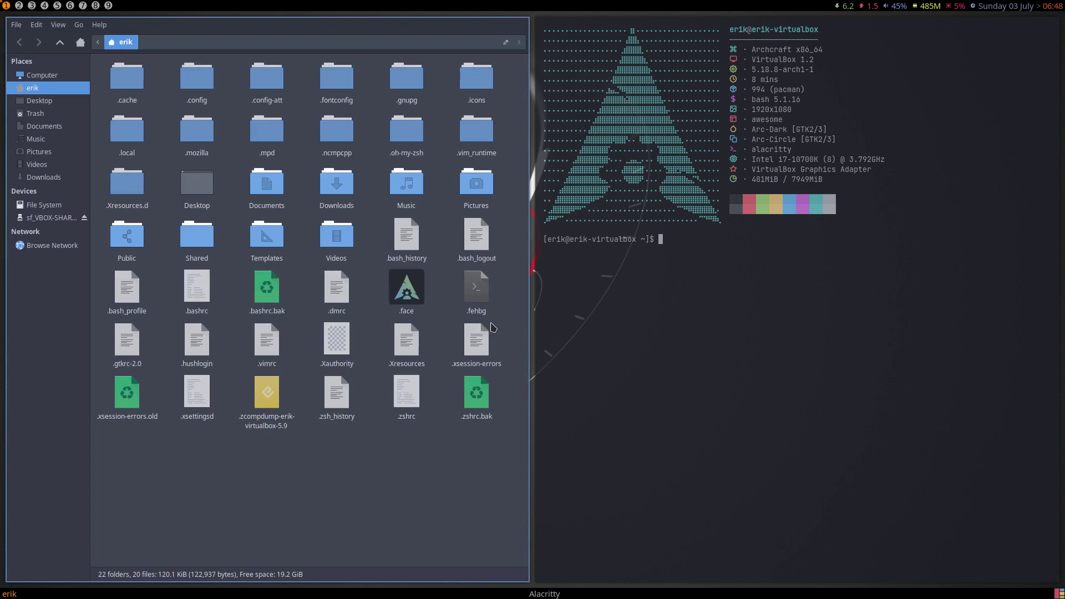
pyautogui.press('super+d')
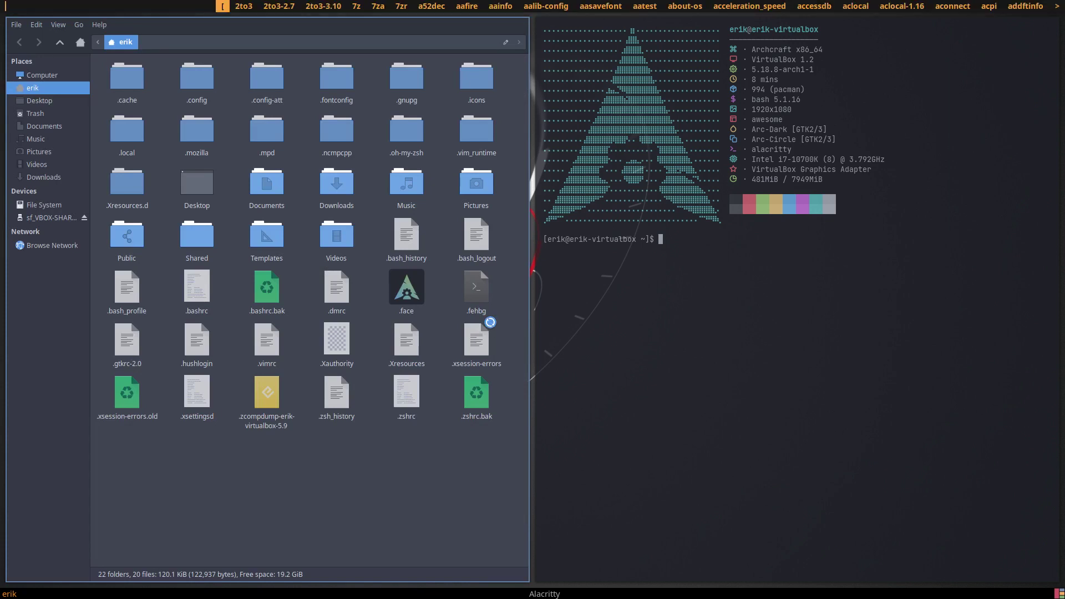
pyautogui.press('Escape')
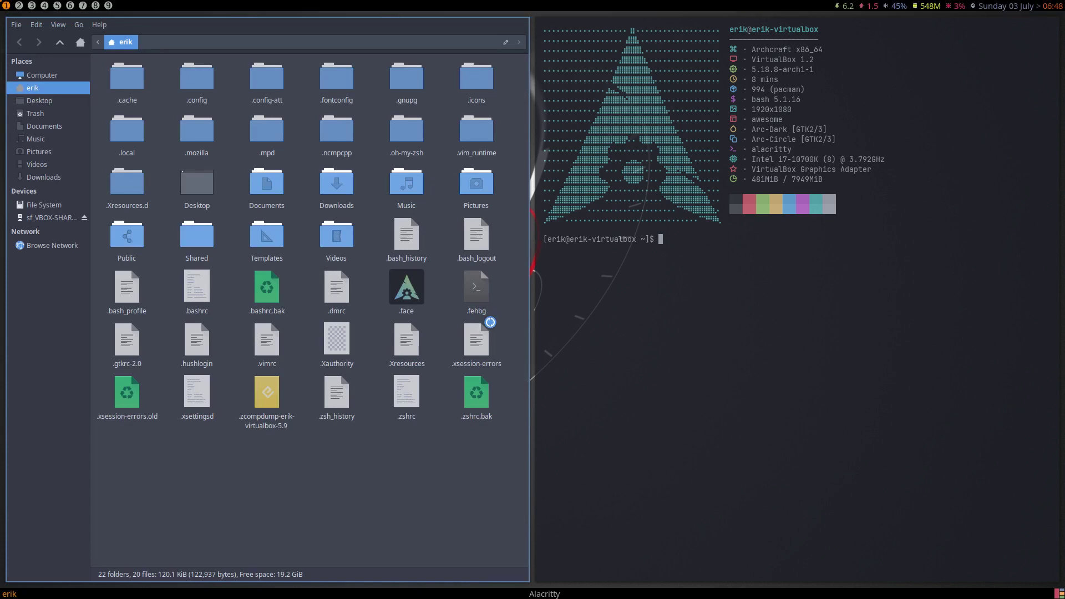
# Step: Close the file manager and terminal windows, and cancel the logout screen
pyautogui.press('super+q')
pyautogui.press('super+q')
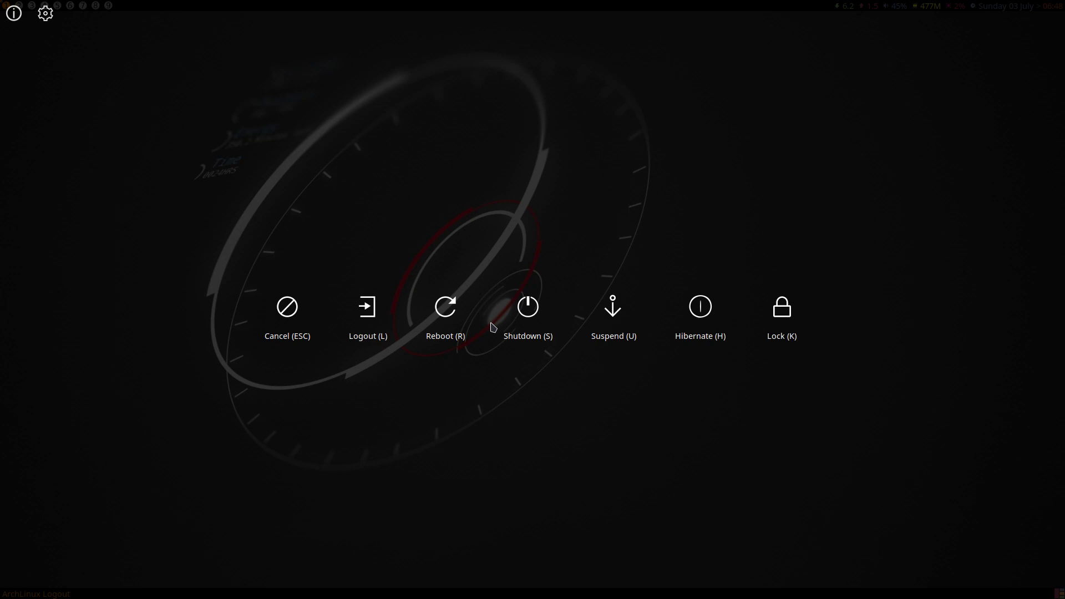
pyautogui.press('Escape')
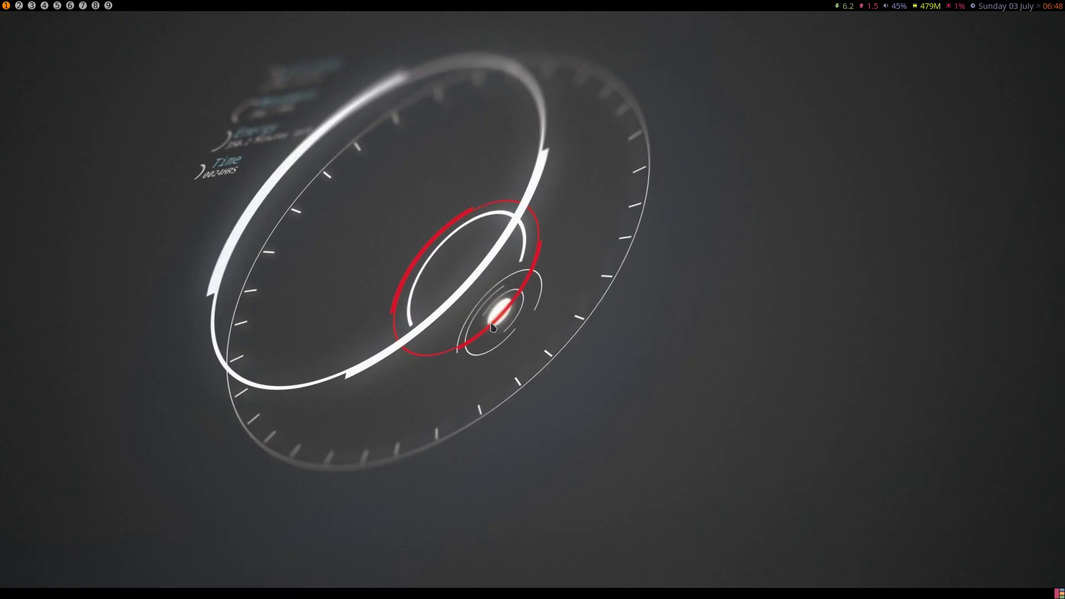
# Step: Open the .config/awesome folder in the file manager and examine its files and subfolders
pyautogui.press('super+shift+Return')
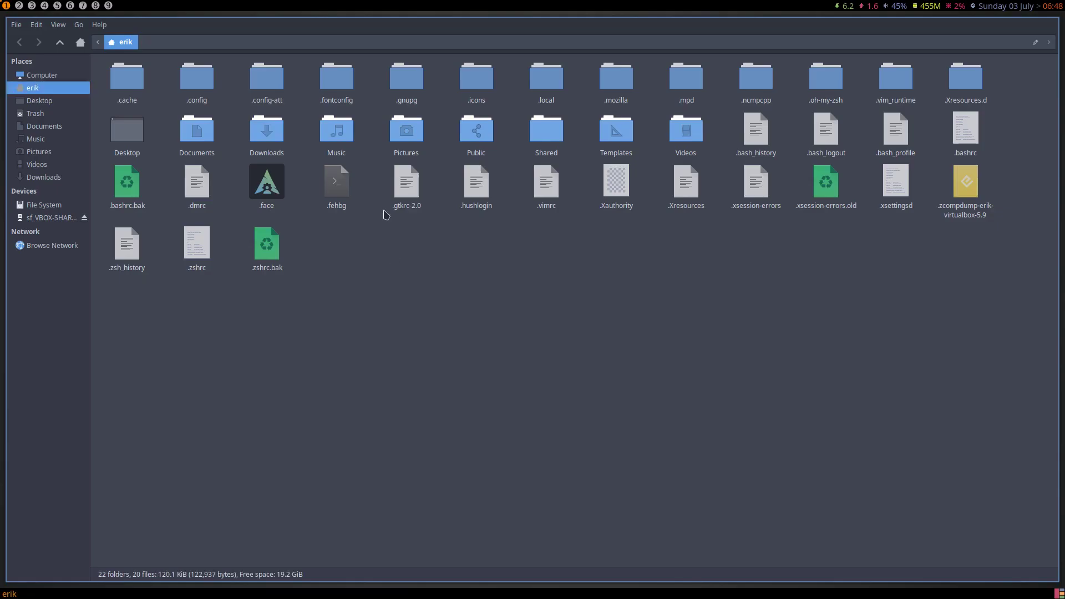
pyautogui.doubleClick(205, 82)
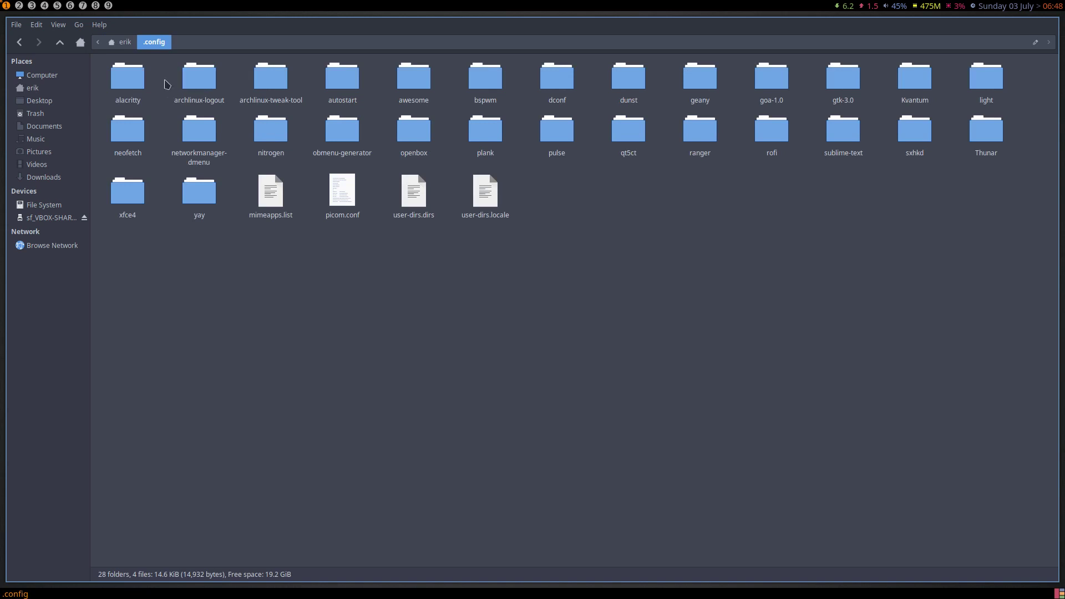
pyautogui.doubleClick(415, 79)
pyautogui.moveTo(137, 167); pyautogui.dragTo(627, 64)
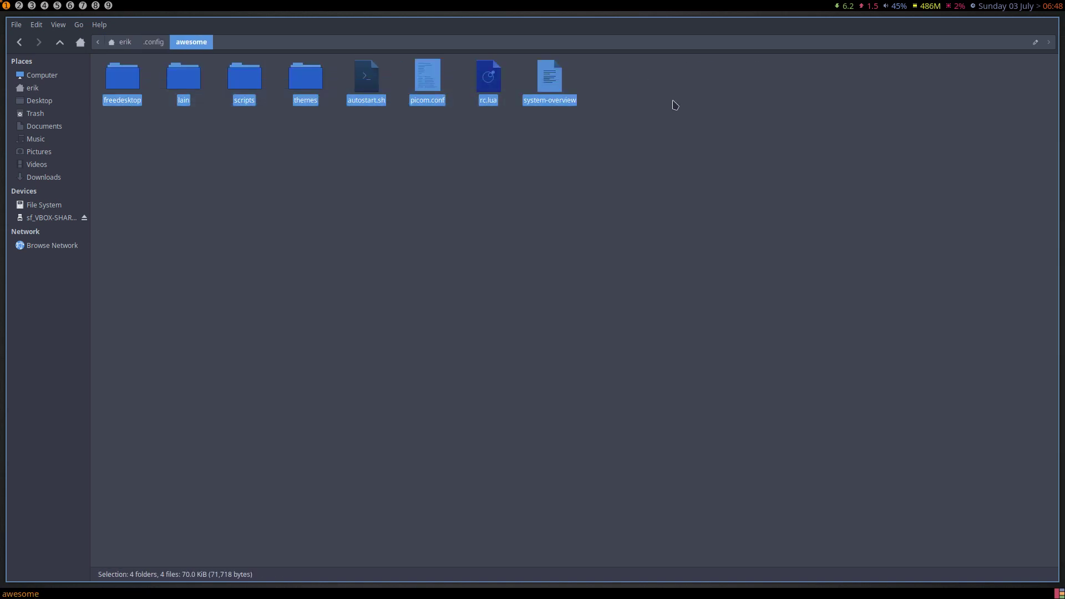
pyautogui.click(597, 134)
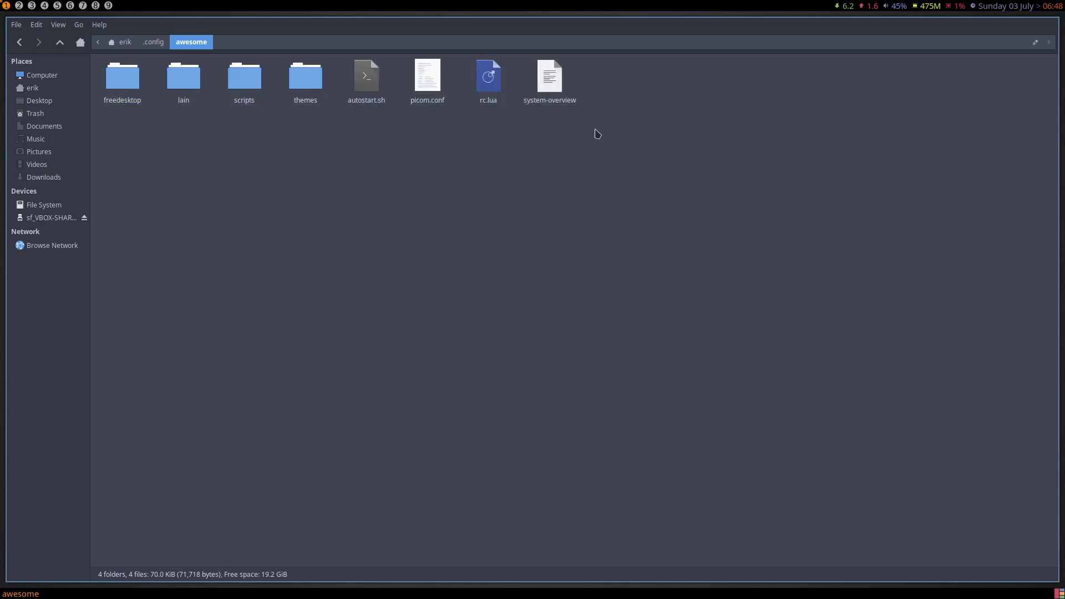
# Step: Examine the contents of the .config/bspwm folder and return to the .config folder
pyautogui.click(161, 43)
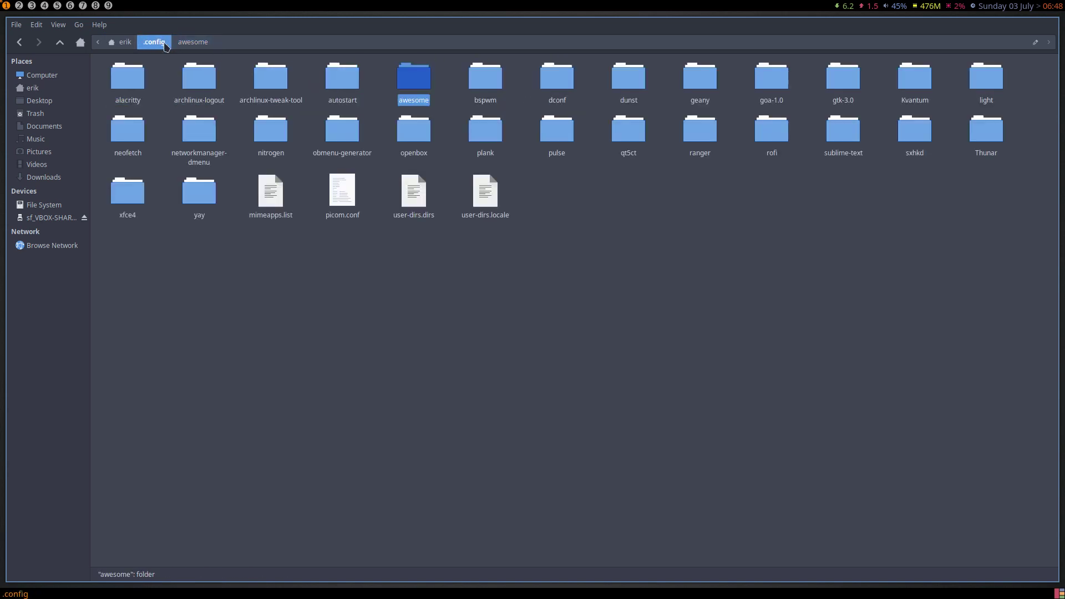
pyautogui.doubleClick(482, 79)
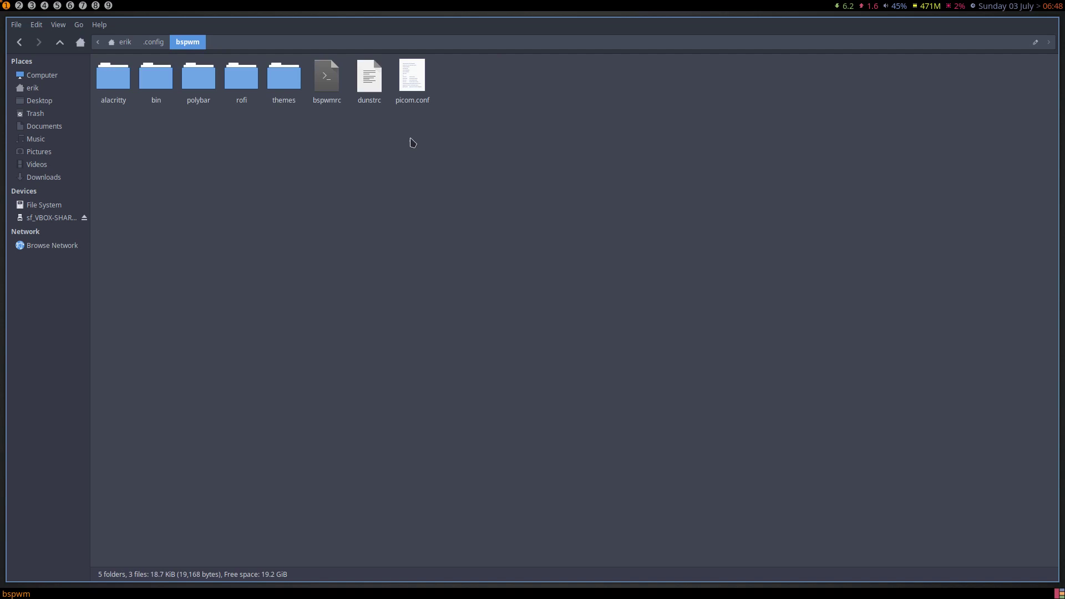
pyautogui.moveTo(115, 146); pyautogui.dragTo(459, 78)
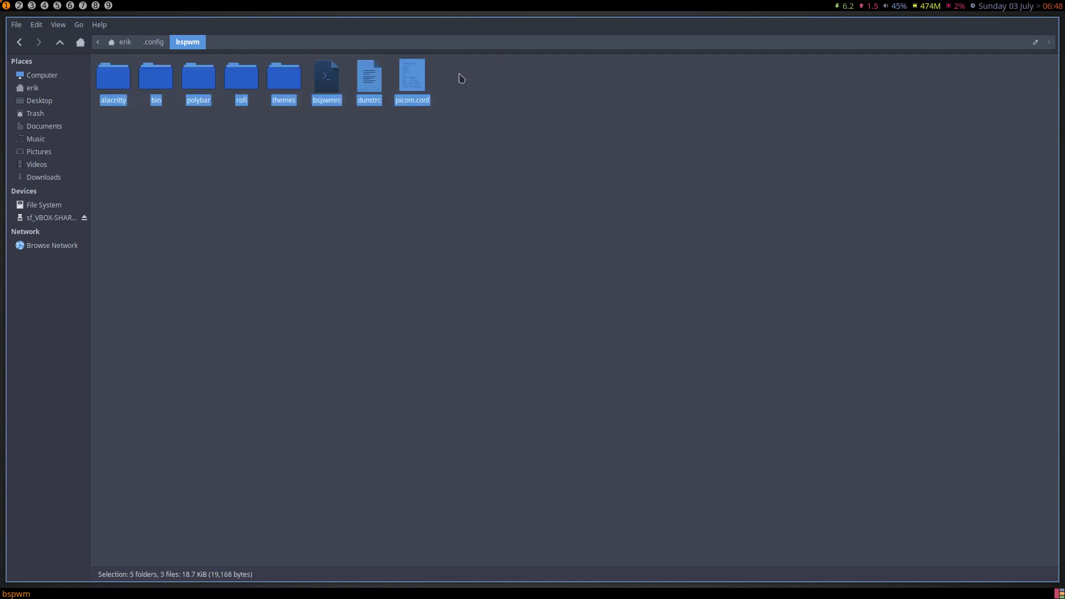
pyautogui.click(157, 43)
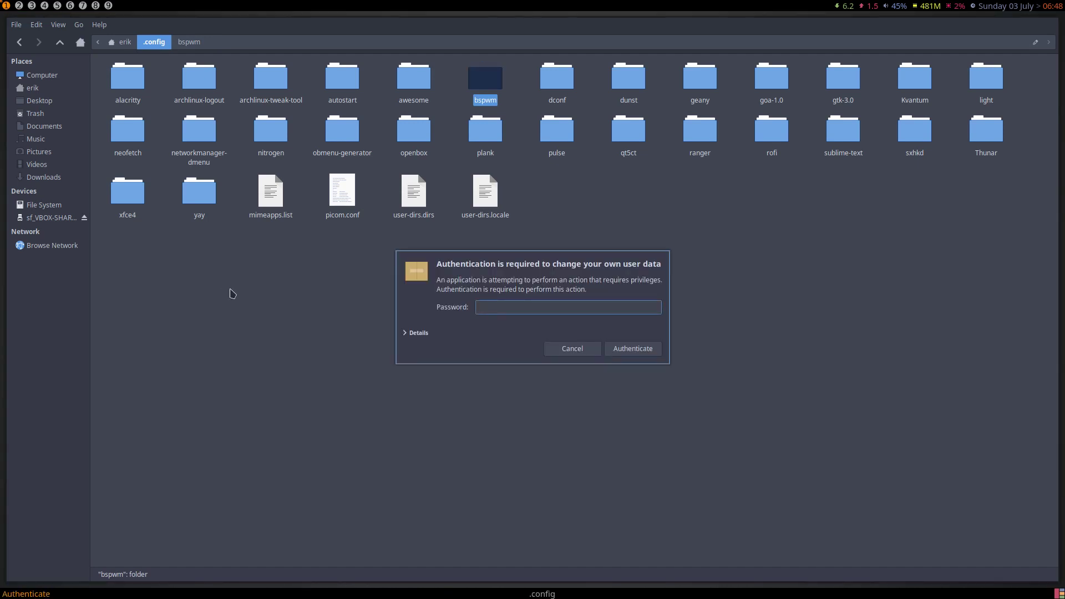
# Step: Authenticate with the account password, remove the leftover ArchLinux Tweak Tool lock file, and authenticate again to start the tool
pyautogui.write('•••')
pyautogui.press('Return')
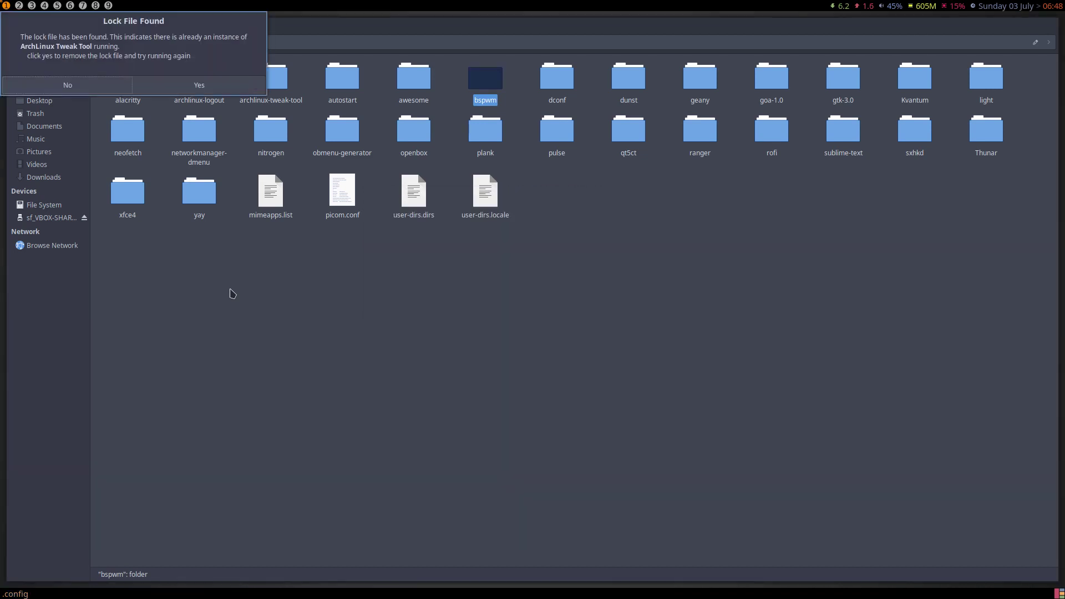
pyautogui.click(207, 86)
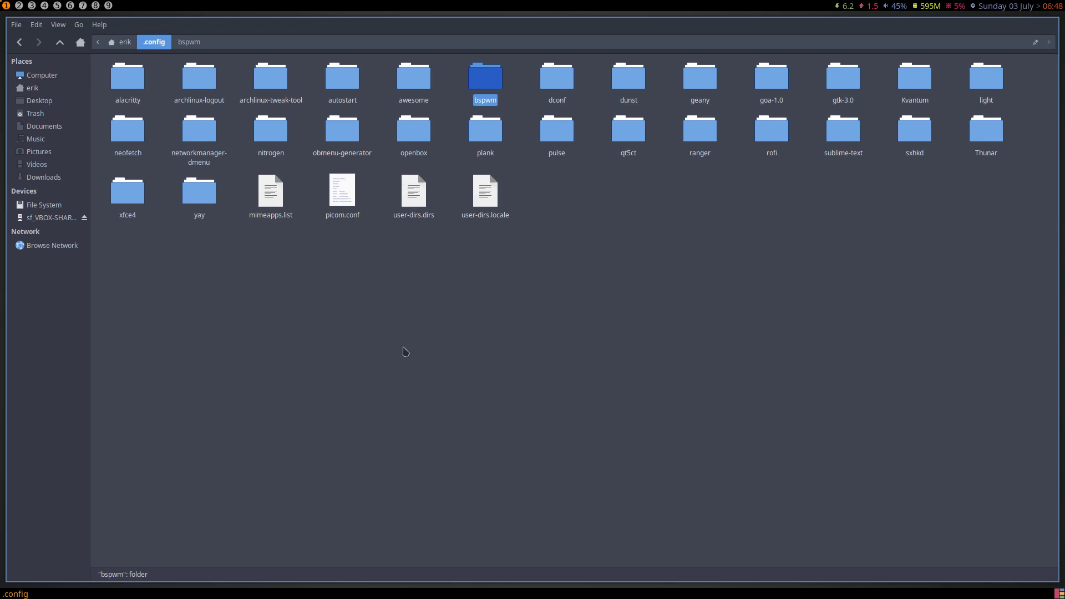
pyautogui.write('****')
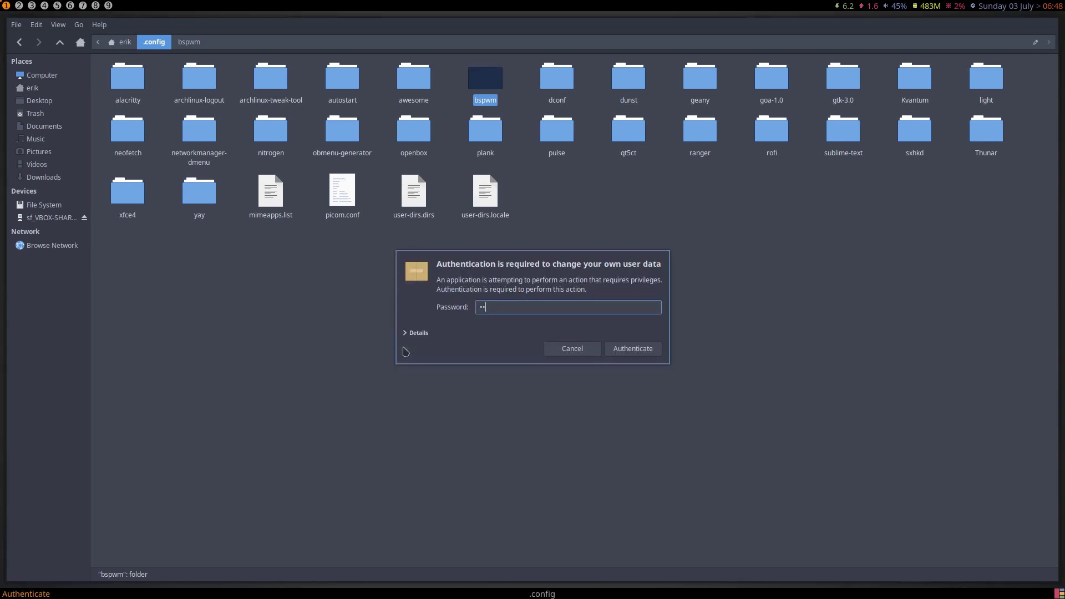
pyautogui.press('Return')
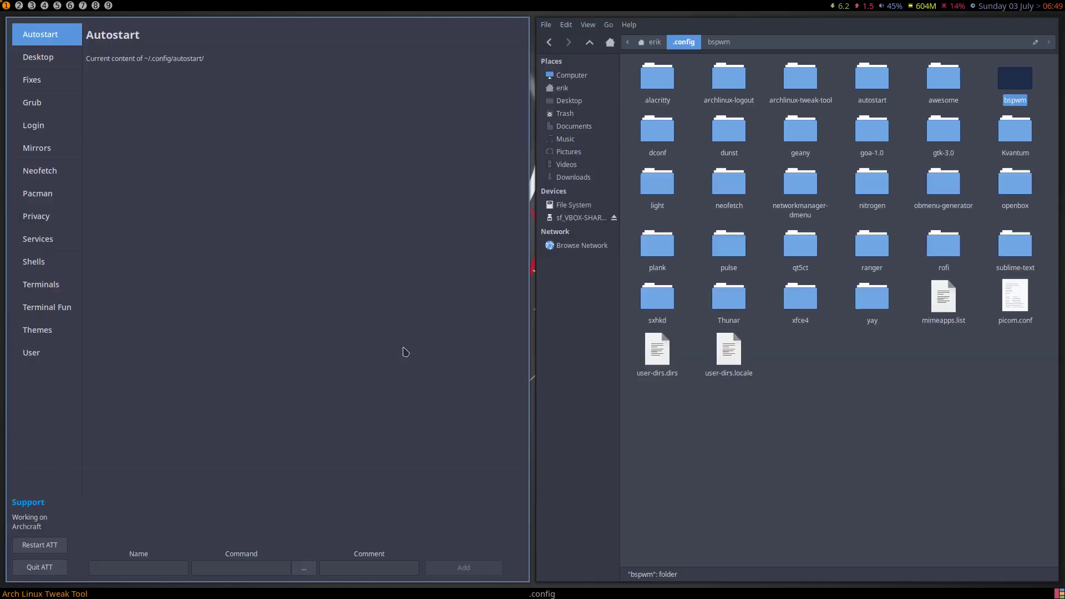
# Step: Install the dwm desktop from the desktop installer
pyautogui.click(43, 65)
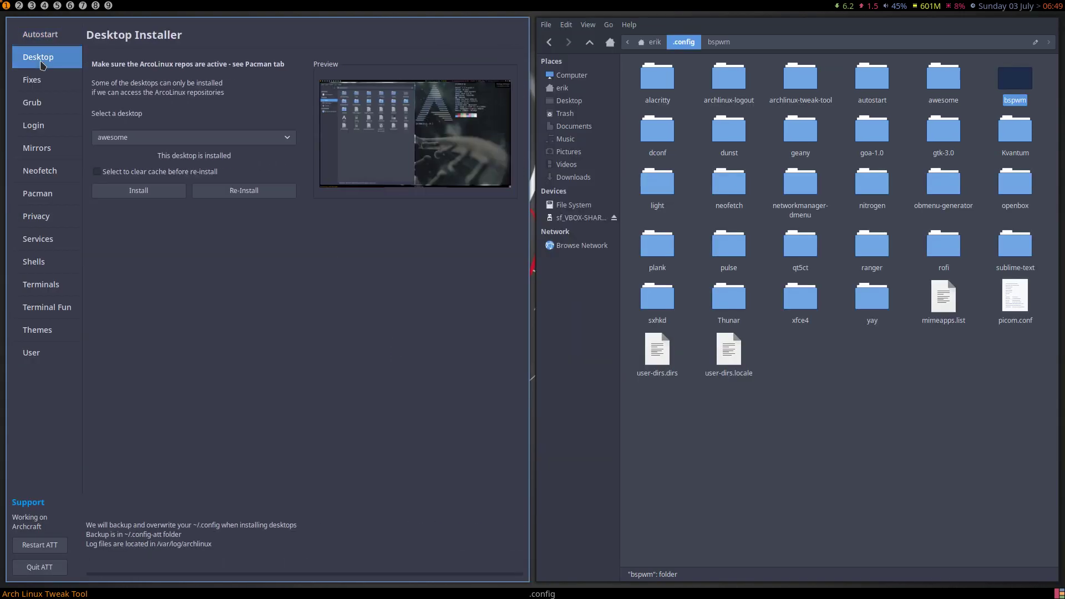
pyautogui.click(138, 137)
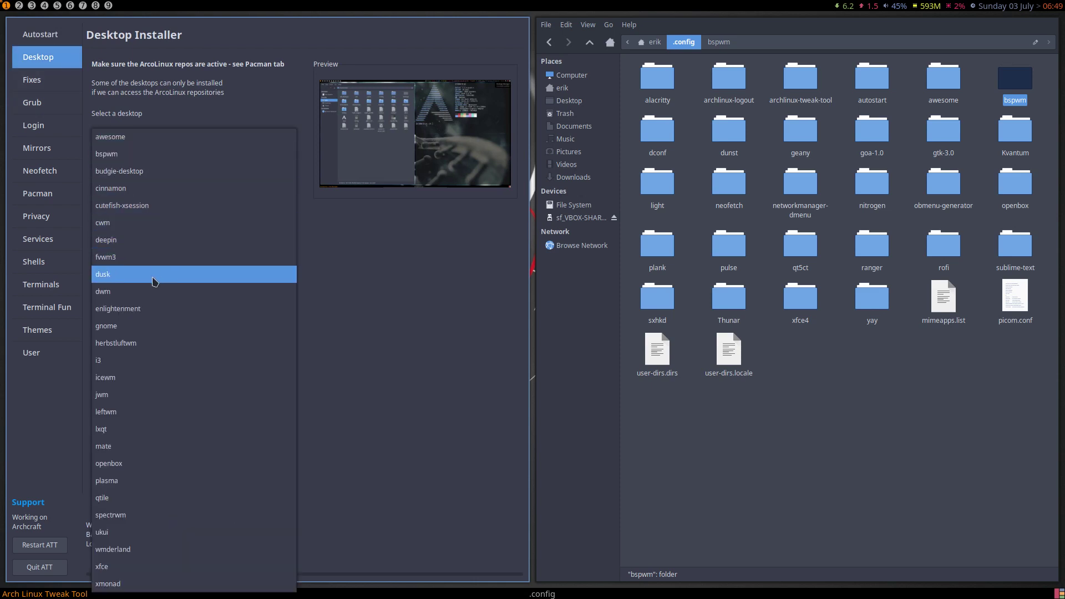
pyautogui.click(163, 300)
pyautogui.click(169, 194)
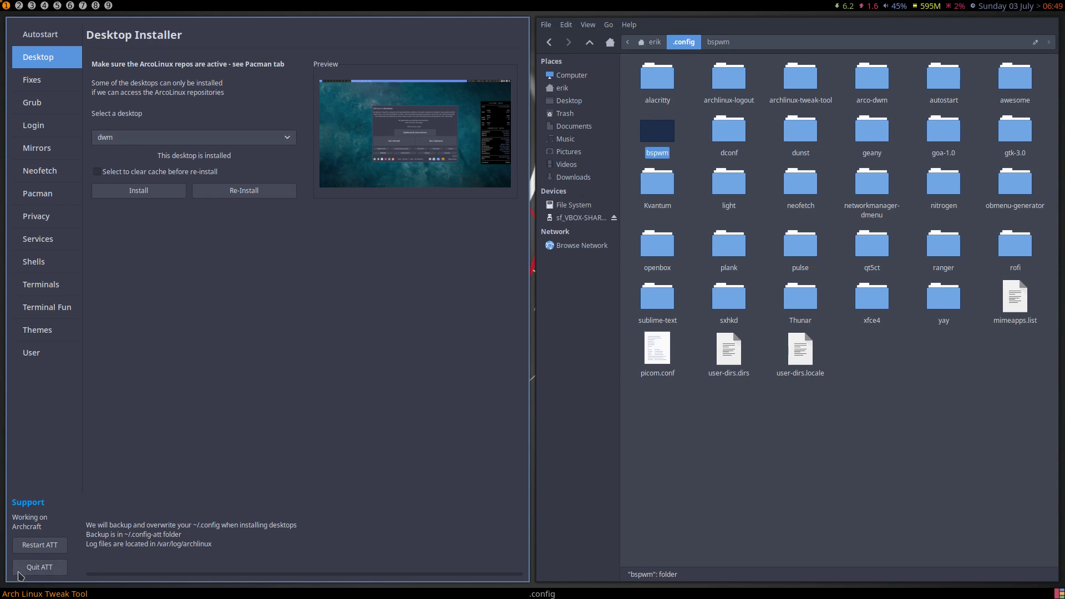
# Step: Quit ArchLinux Tweak Tool and log out of the awesome session
pyautogui.click(39, 567)
pyautogui.press('super+x')
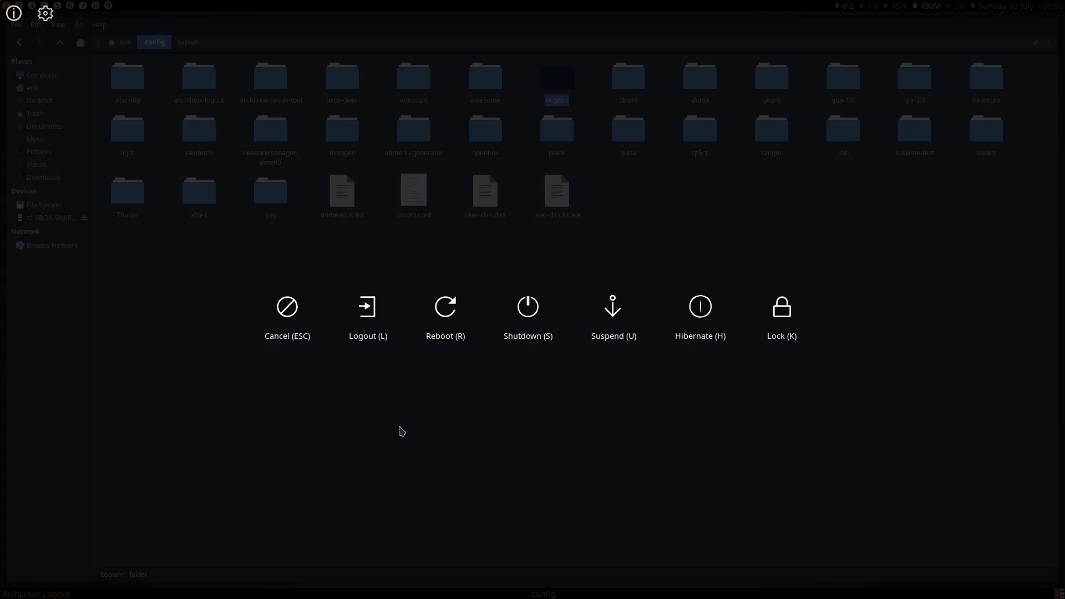
pyautogui.click(367, 306)
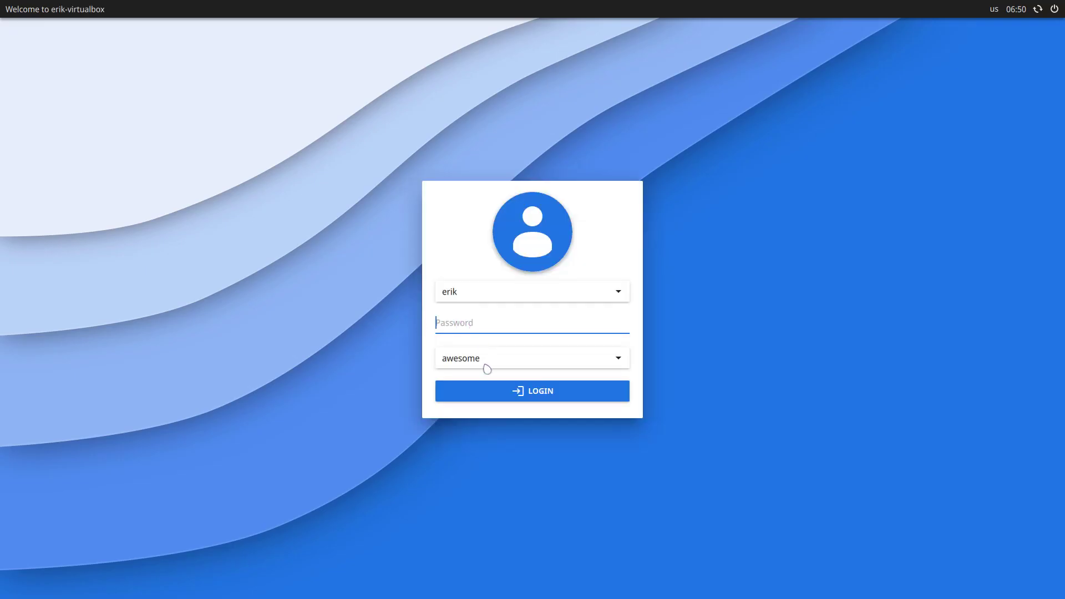
# Step: Choose the dwm session on the login screen and log in with the account password
pyautogui.click(487, 368)
pyautogui.click(484, 412)
pyautogui.click(480, 322)
pyautogui.write('*****')
pyautogui.press('Return')
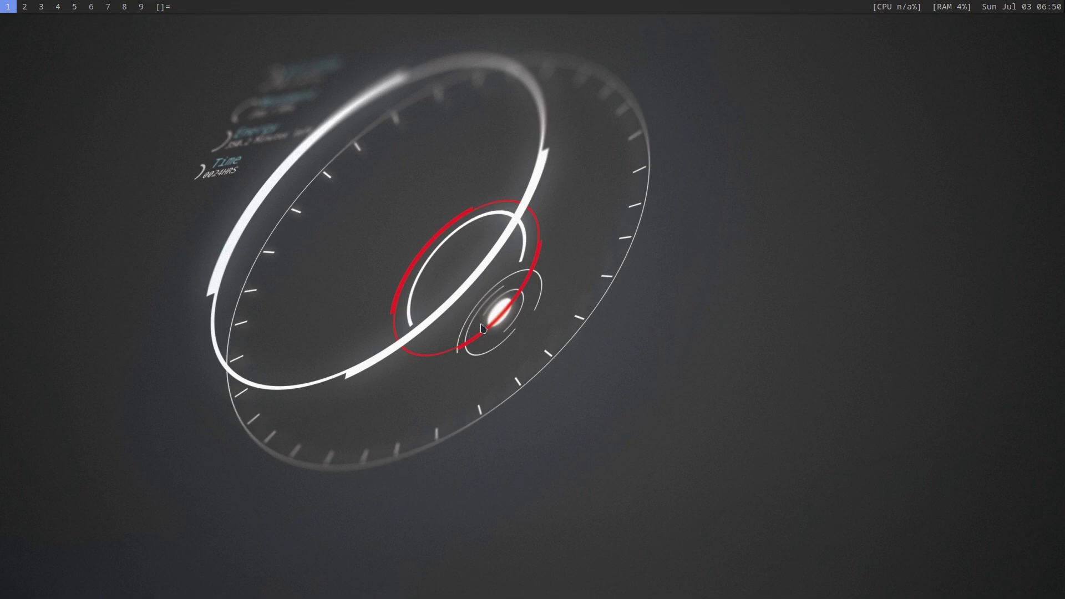
# Step: Try dwm's tiling by opening two terminals and a file manager, and close all three windows
pyautogui.press('super+Return')
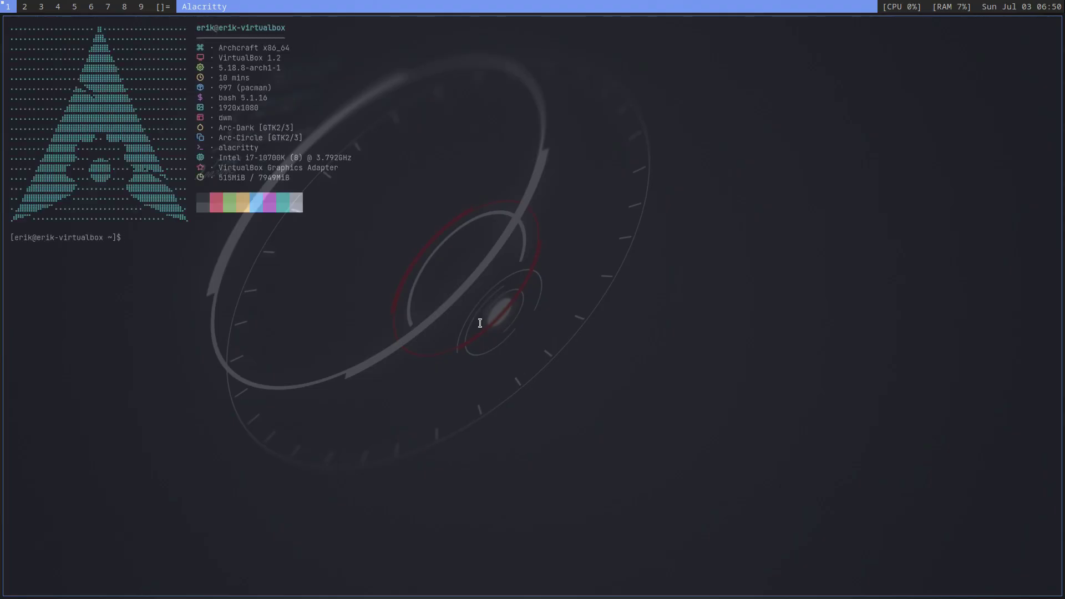
pyautogui.press('super+Return')
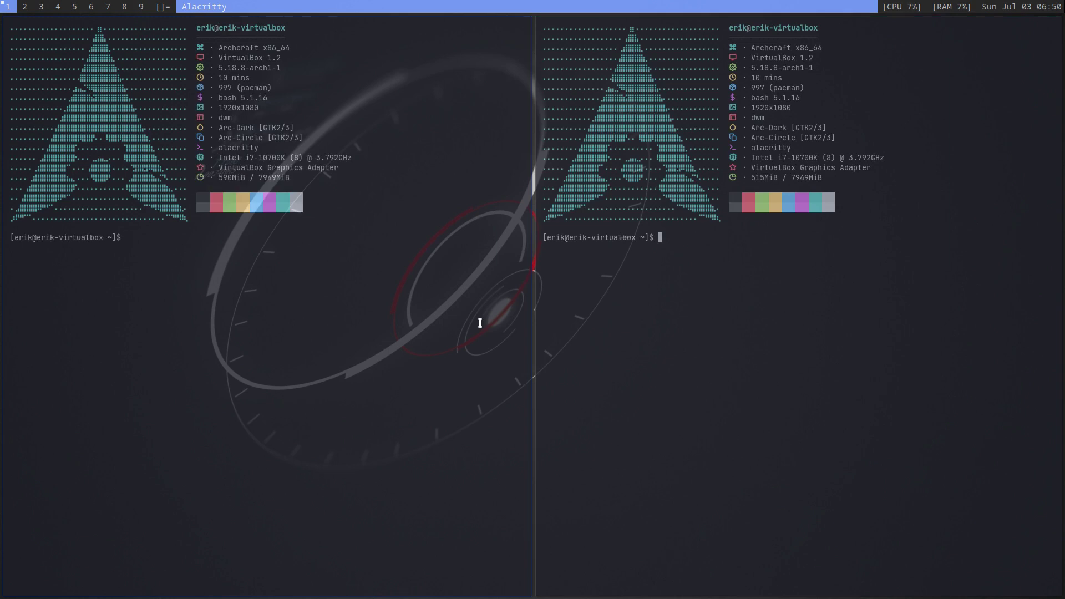
pyautogui.press('super+shift+f')
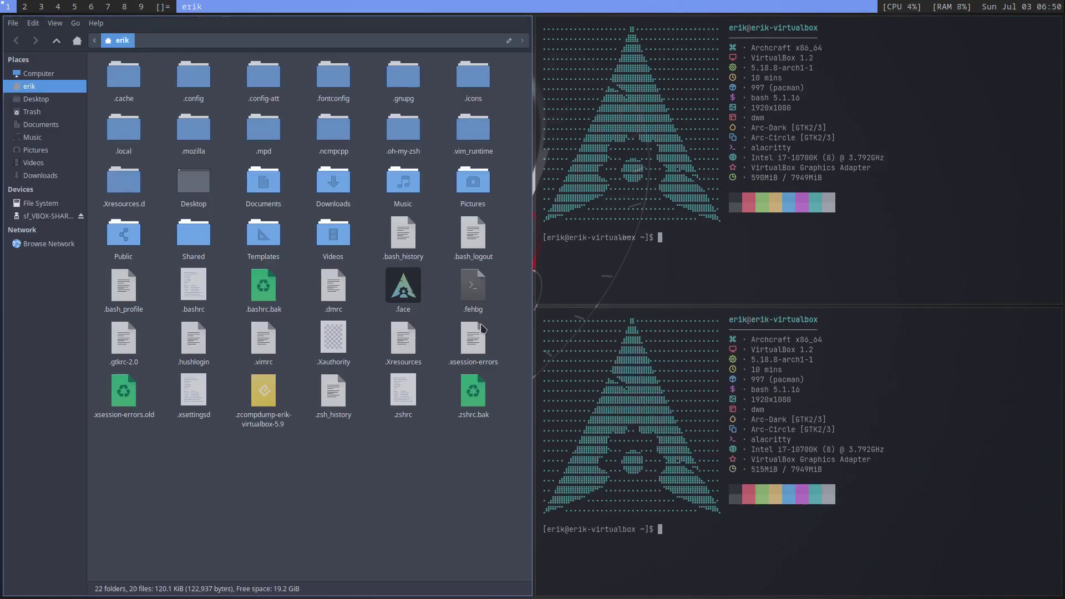
pyautogui.press('super+q')
pyautogui.press('super+q')
pyautogui.press('super+q')
# Step: Open the .config/arco-dwm folder in the file manager and examine its contents
pyautogui.press('super+shift+f')
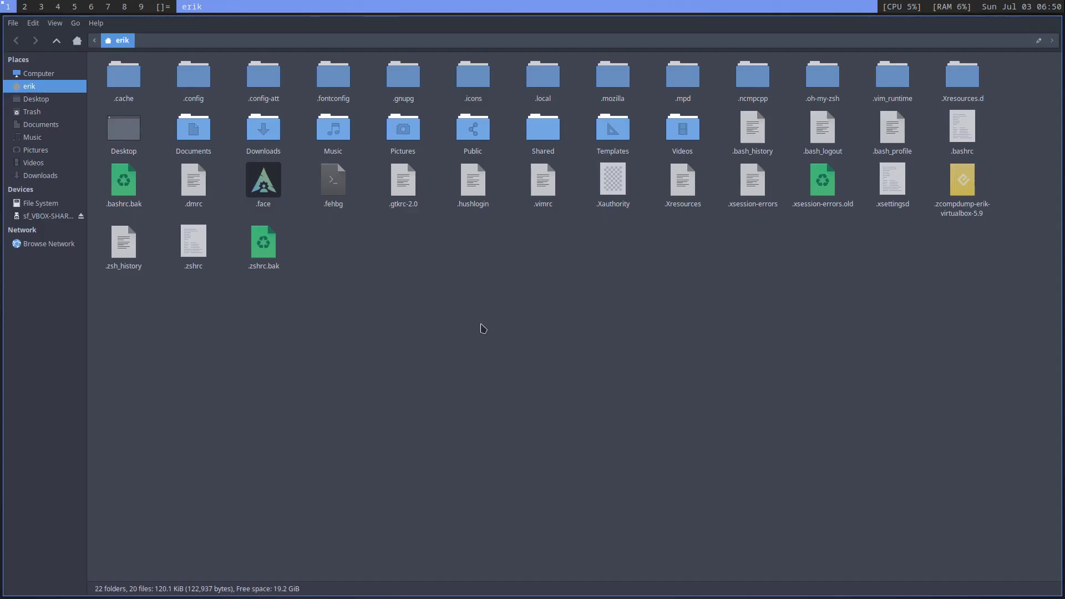
pyautogui.doubleClick(194, 78)
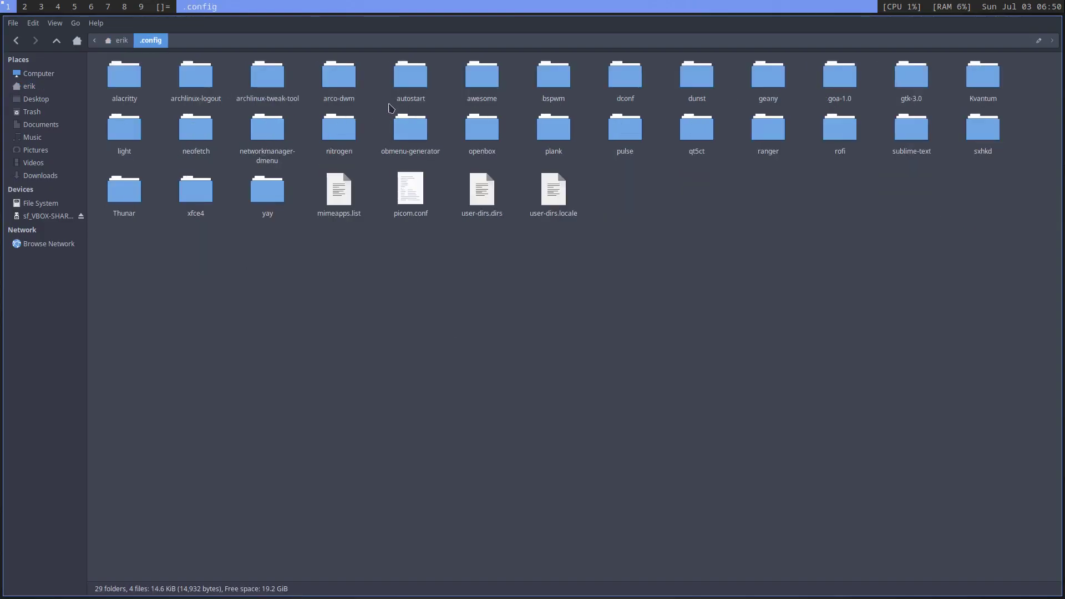
pyautogui.doubleClick(339, 75)
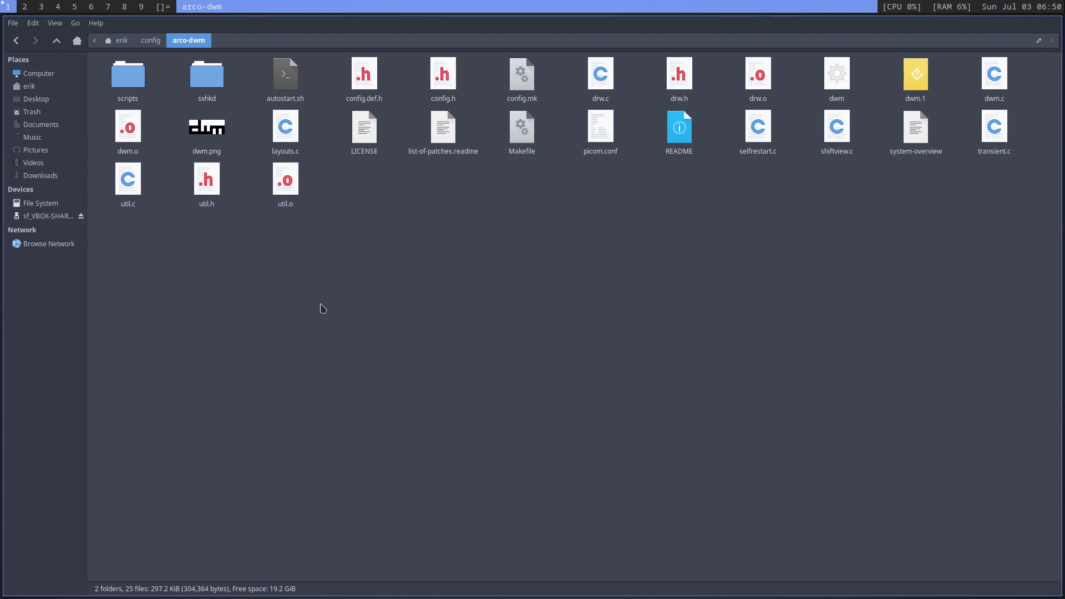
# Step: Start ArchLinux Tweak Tool and look through its list of installable desktops and its system fixes
pyautogui.press('Return')
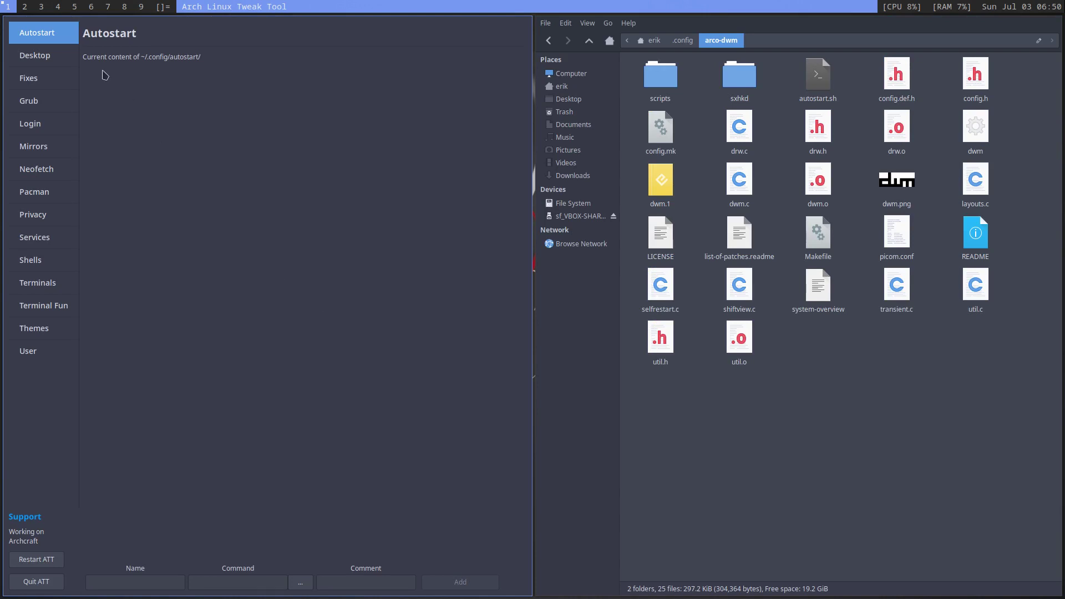
pyautogui.click(48, 56)
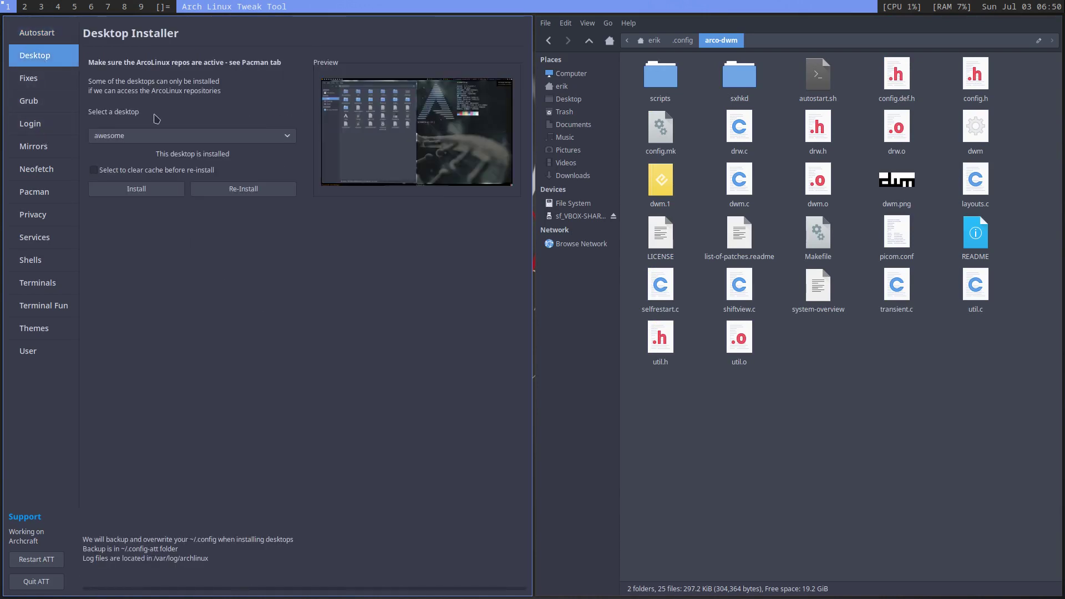
pyautogui.click(177, 144)
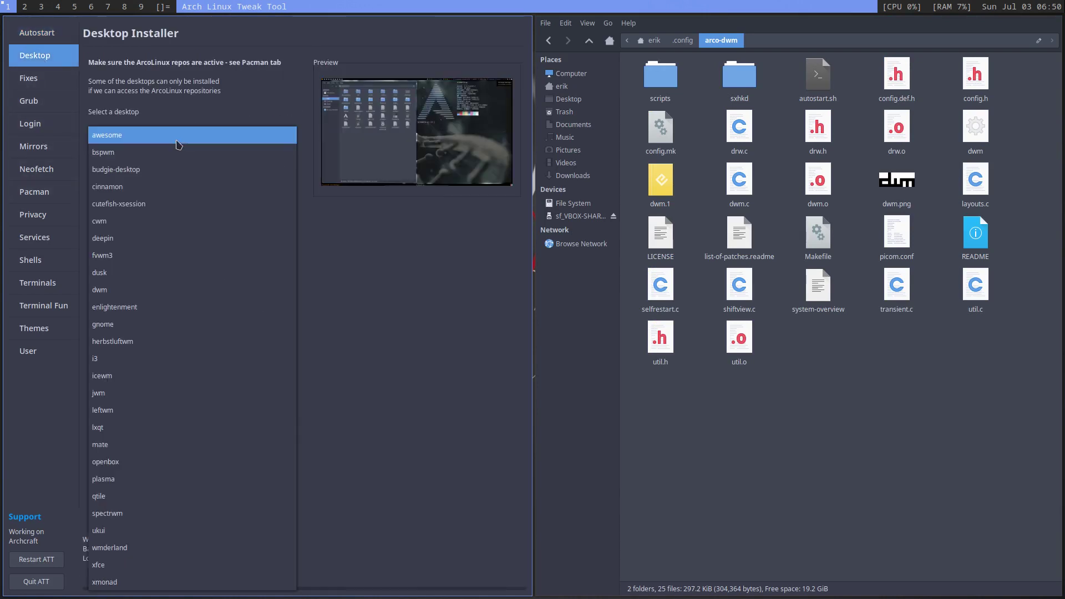
pyautogui.click(380, 381)
pyautogui.click(31, 81)
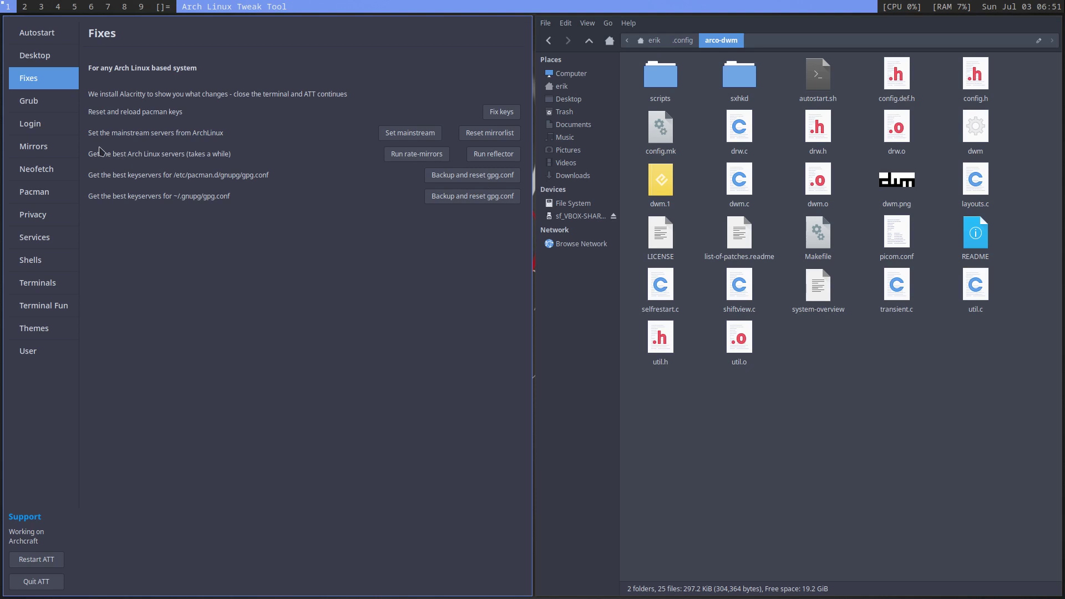
# Step: Set the GRUB timeout to 7 seconds and save it
pyautogui.click(43, 106)
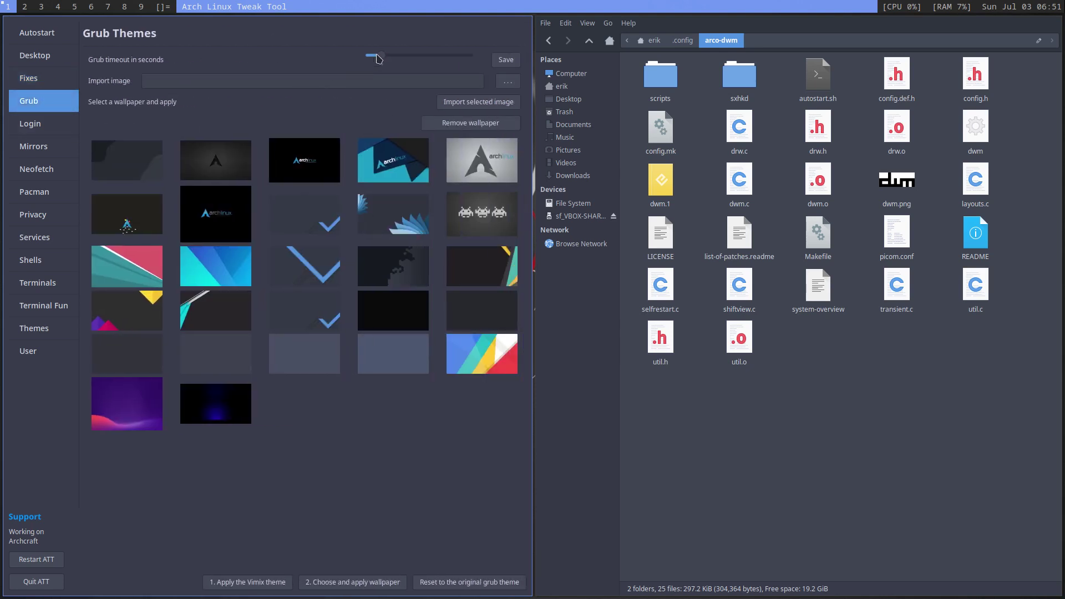
pyautogui.moveTo(382, 58)
pyautogui.mouseDown()
pyautogui.moveTo(393, 58)
pyautogui.moveTo(374, 58)
pyautogui.moveTo(400, 61)
pyautogui.mouseUp()
pyautogui.click(514, 63)
# Step: Select the dark GRUB wallpaper with yellow and purple corner shapes and apply the Vimix theme
pyautogui.click(141, 234)
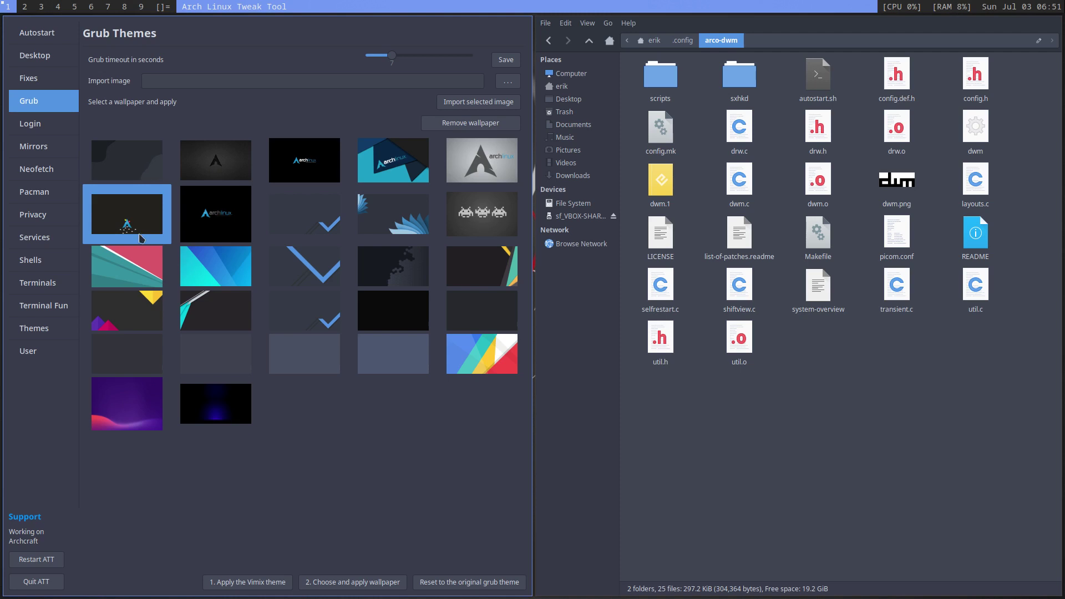
pyautogui.click(142, 308)
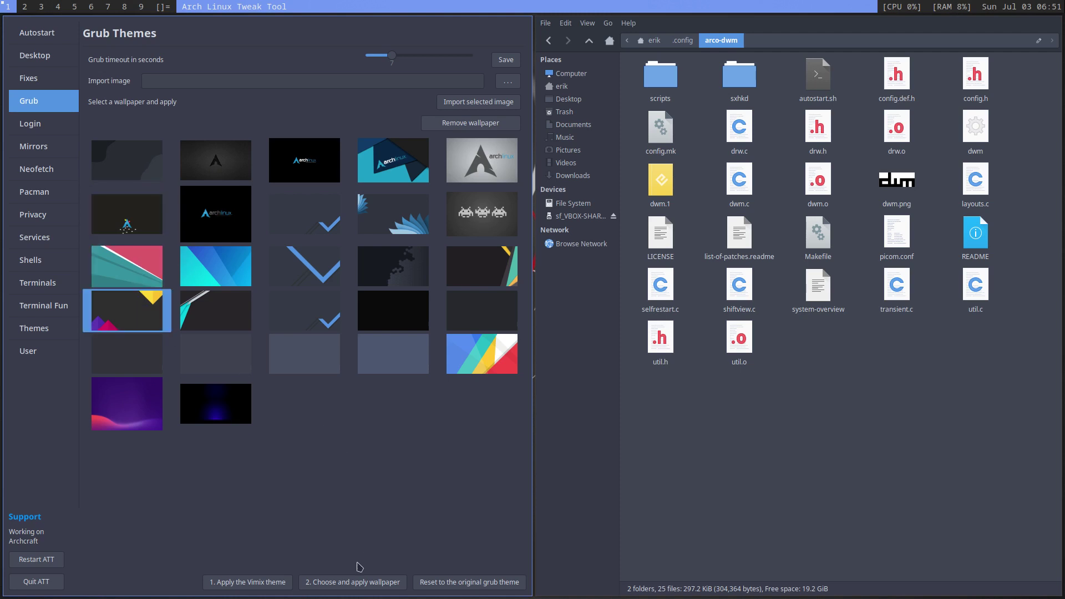
pyautogui.click(243, 583)
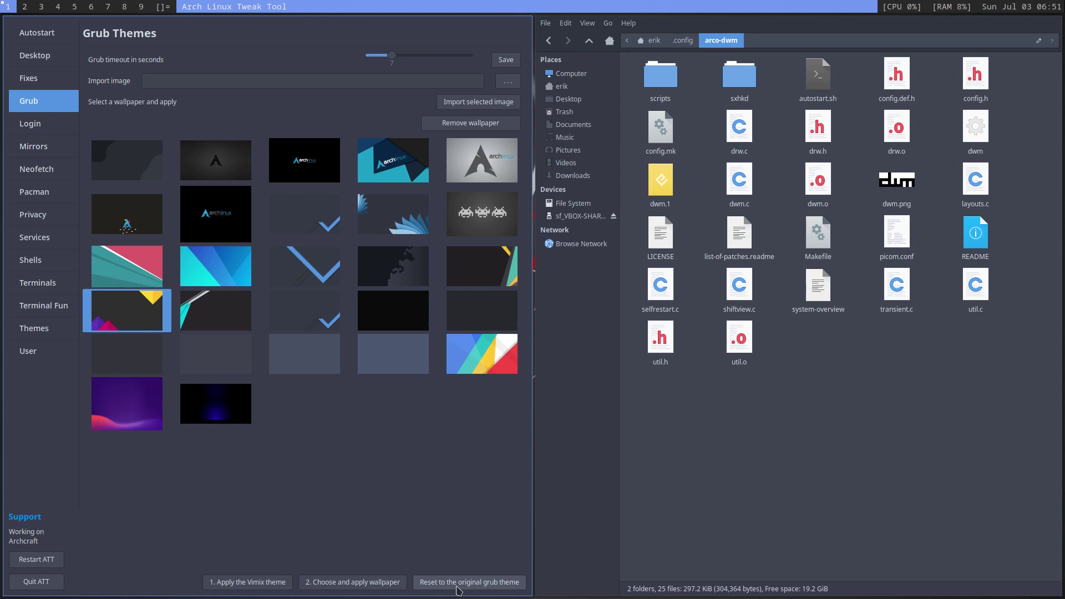
# Step: Set the SDDM theme to archcraft and the login cursor theme to LyraQ, and apply the settings
pyautogui.click(40, 129)
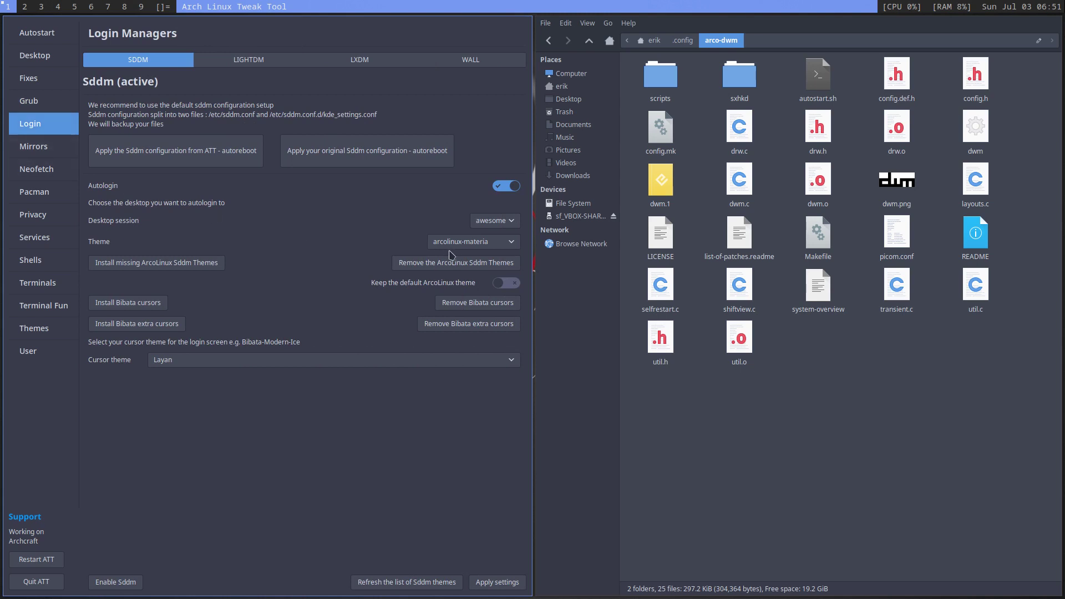
pyautogui.click(471, 243)
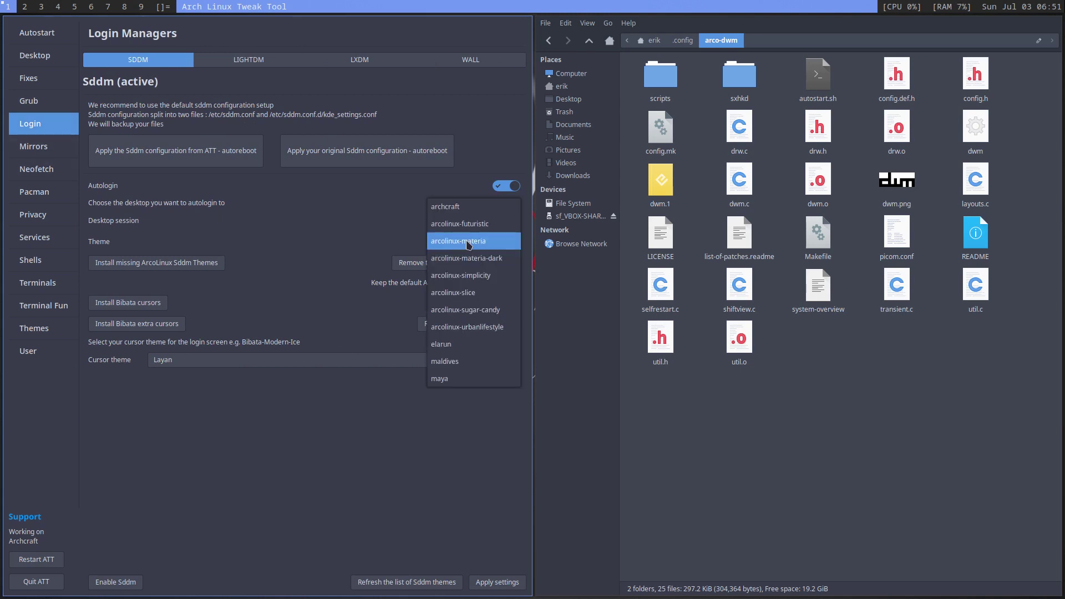
pyautogui.click(466, 213)
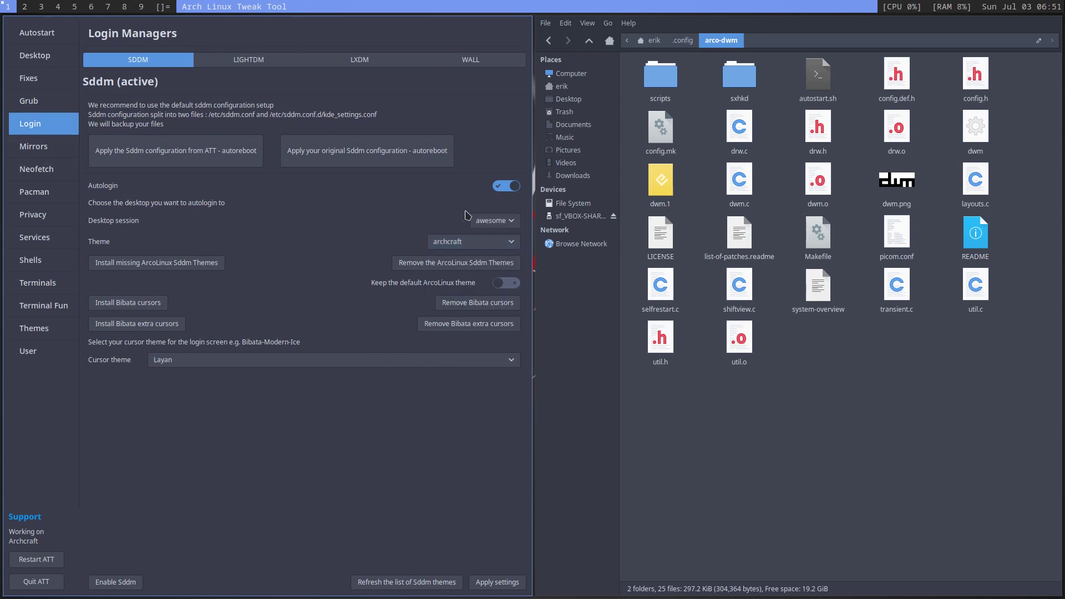
pyautogui.click(288, 359)
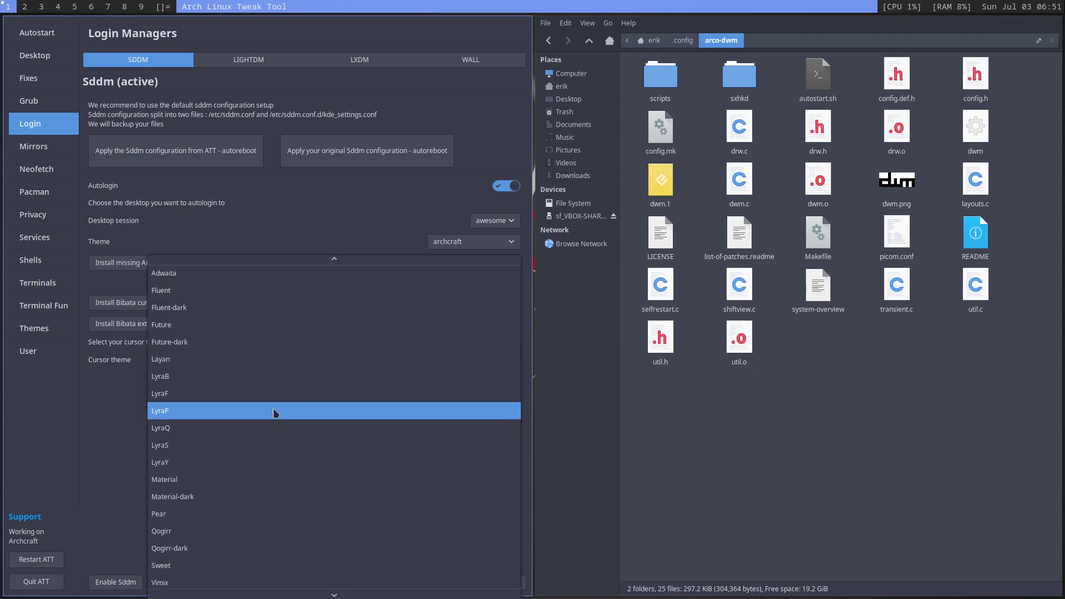
pyautogui.click(273, 438)
pyautogui.click(487, 582)
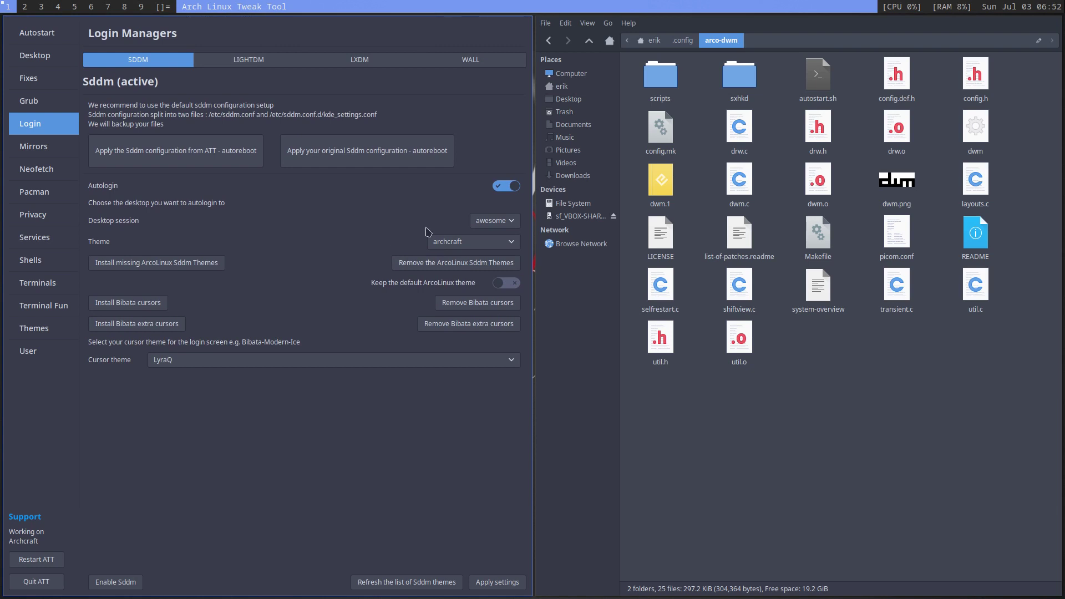
# Step: Set the SDDM autologin session to dwm and apply it, and toggle autologin off and back on
pyautogui.click(487, 221)
pyautogui.click(495, 256)
pyautogui.click(507, 582)
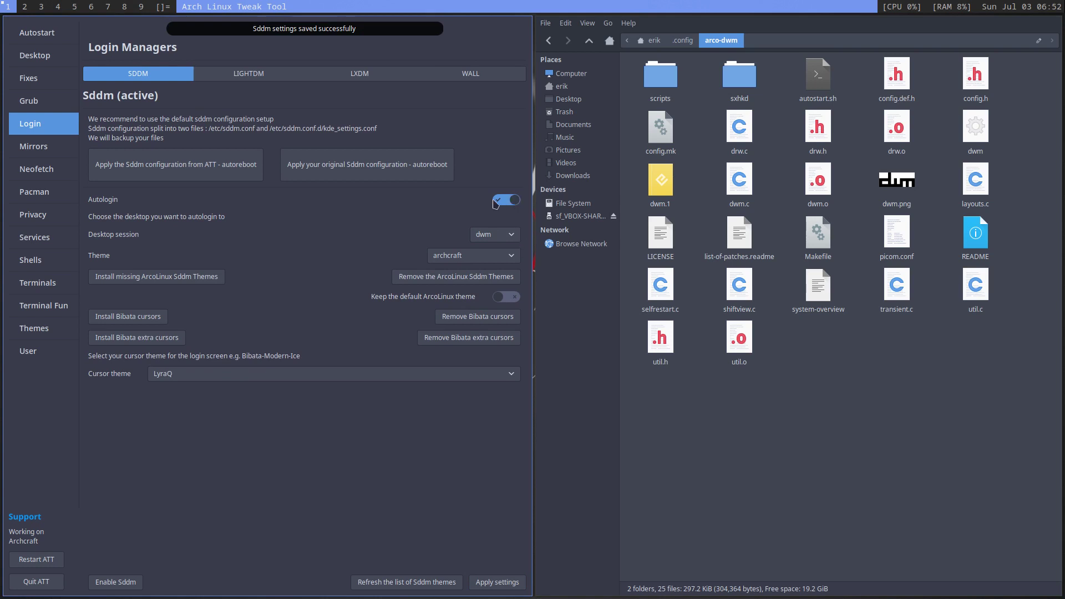
pyautogui.click(505, 190)
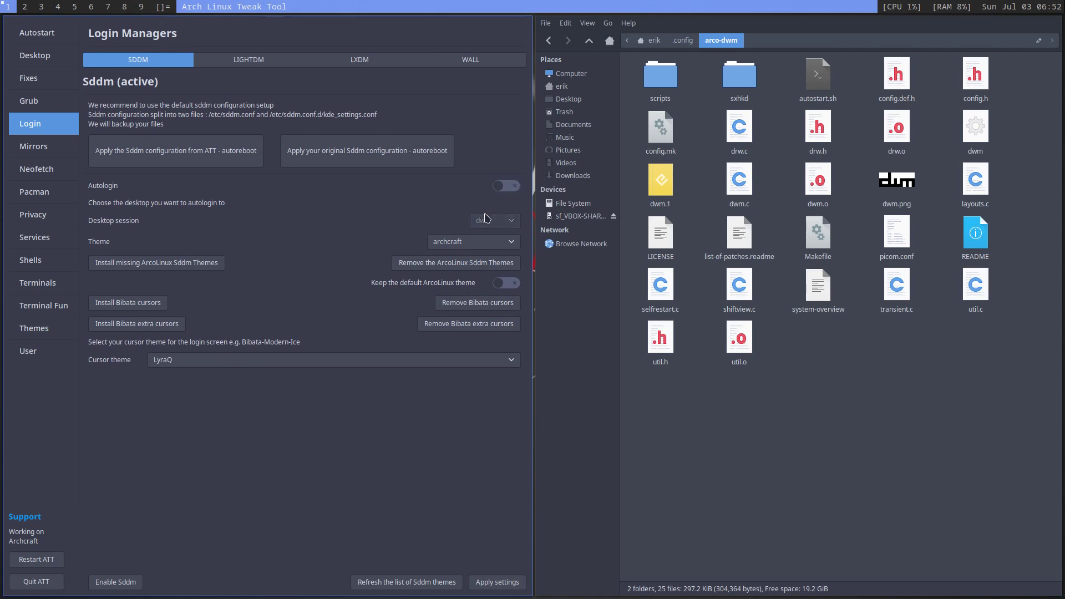
pyautogui.click(510, 189)
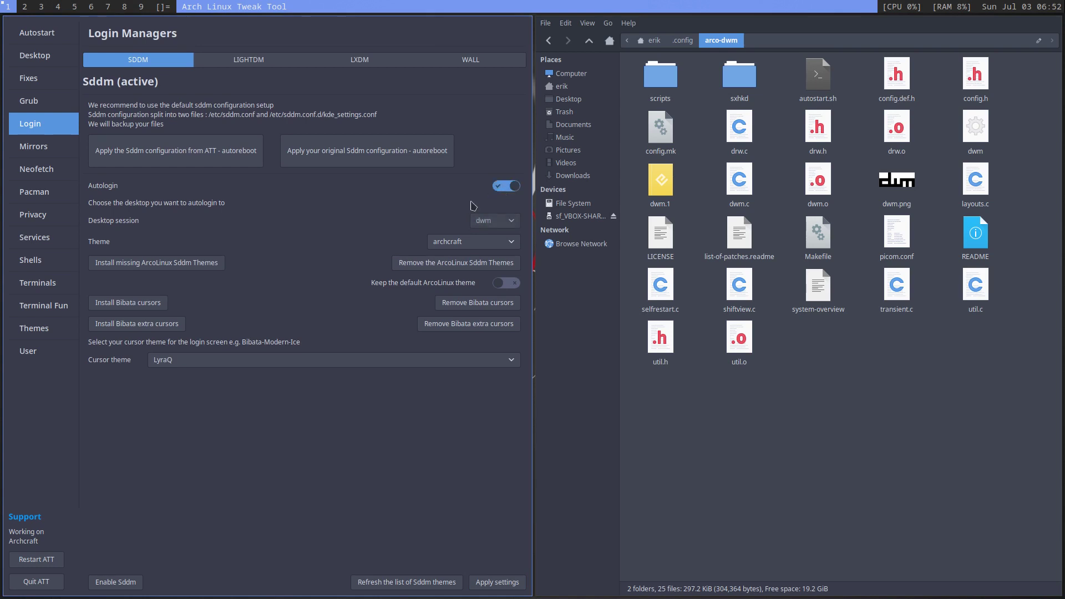
# Step: Examine the LightDM and LXDM settings and the choice of login manager backgrounds
pyautogui.click(253, 63)
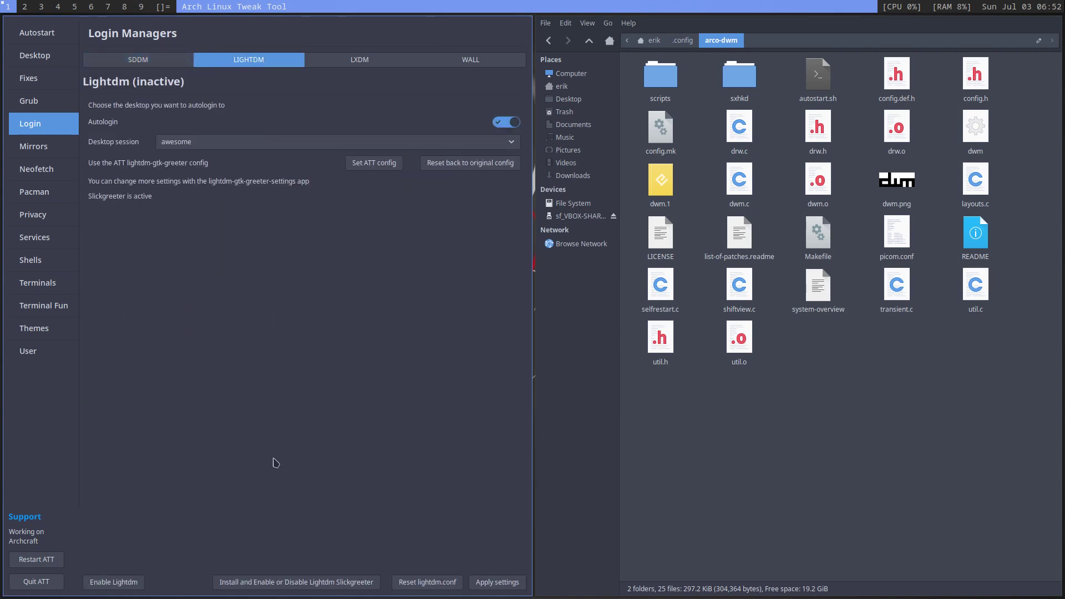
pyautogui.click(366, 65)
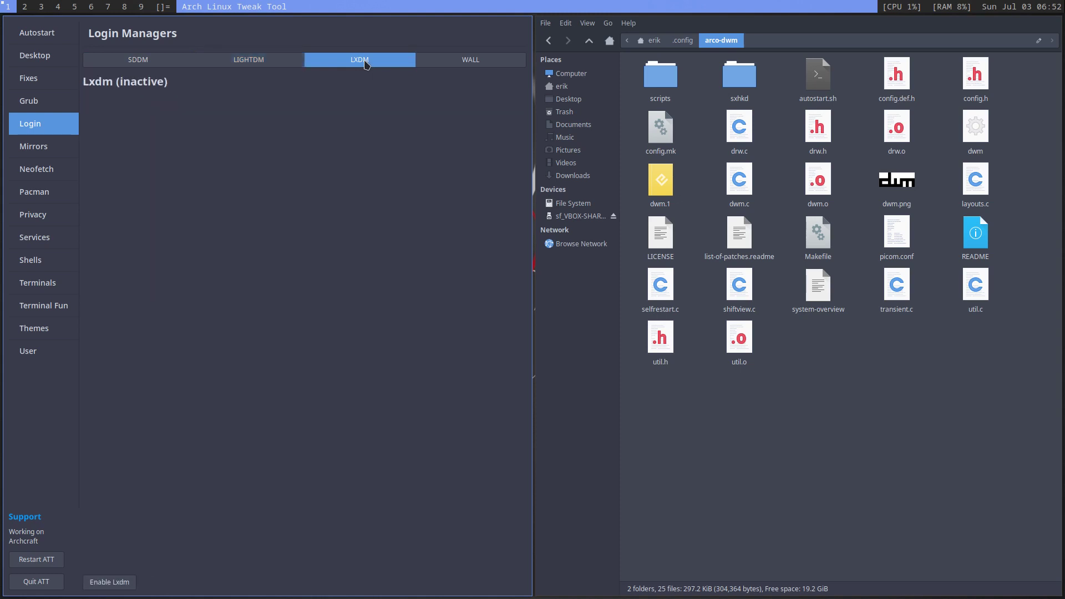
pyautogui.click(485, 63)
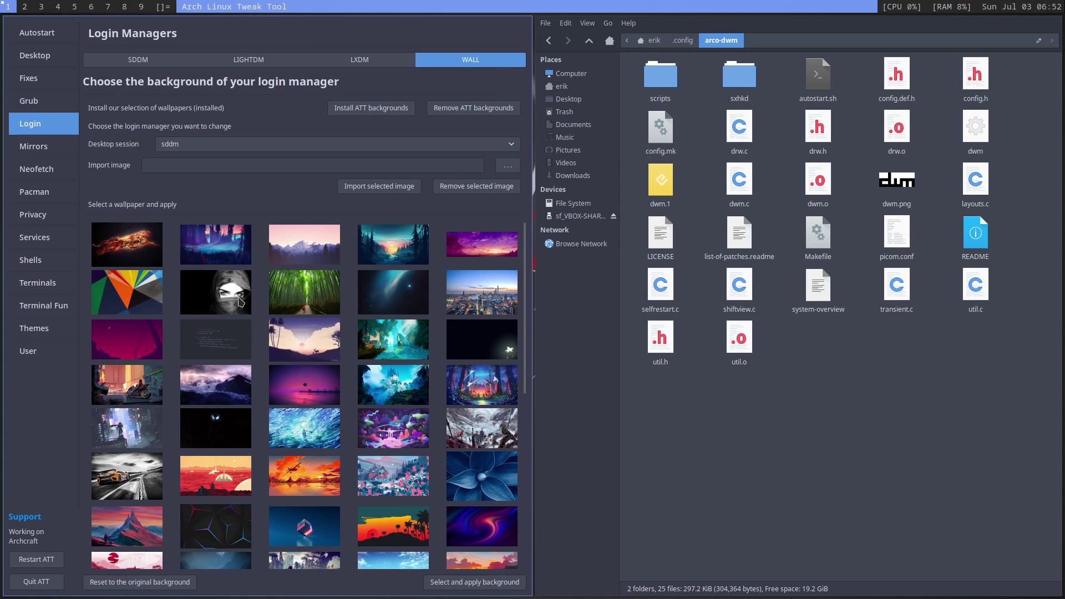
# Step: Check which login managers can be given a new background, leaving sddm chosen
pyautogui.click(187, 145)
pyautogui.click(186, 145)
pyautogui.click(186, 144)
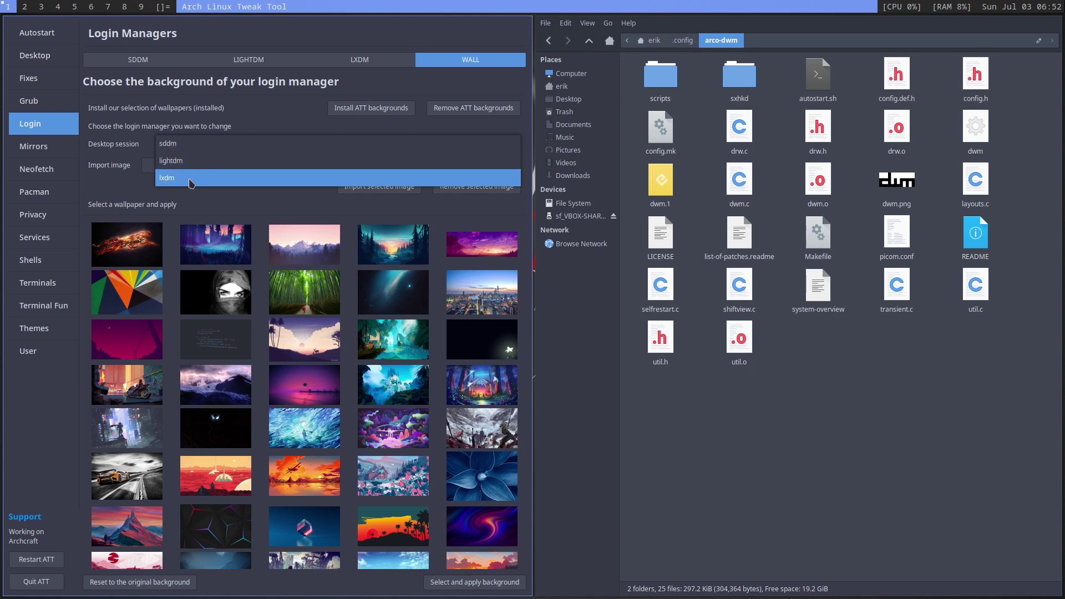
pyautogui.click(209, 251)
pyautogui.click(209, 251)
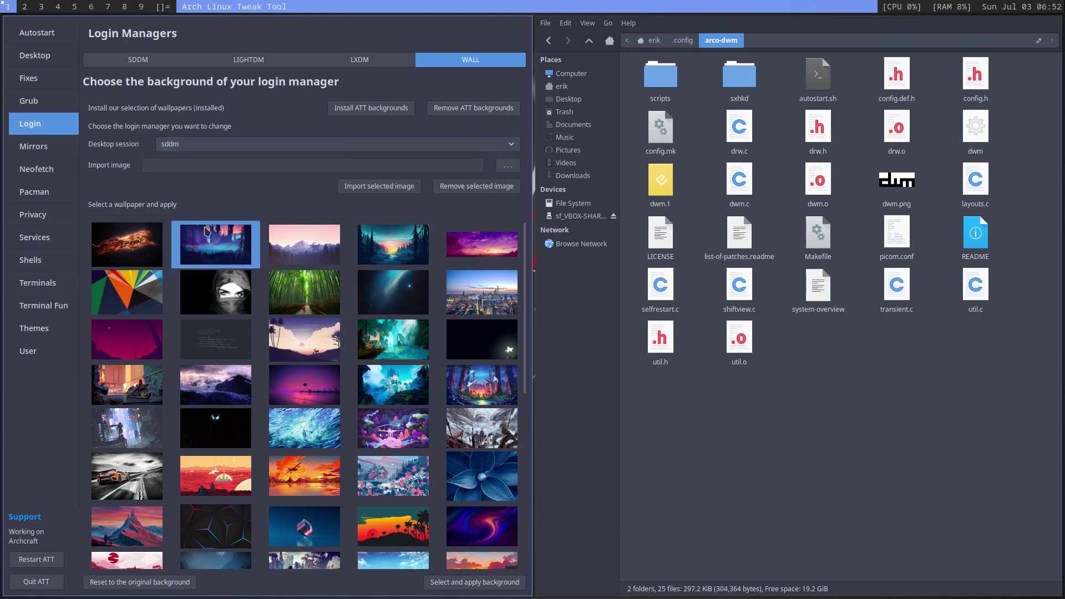
pyautogui.click(192, 150)
pyautogui.click(188, 160)
pyautogui.click(201, 147)
pyautogui.click(196, 131)
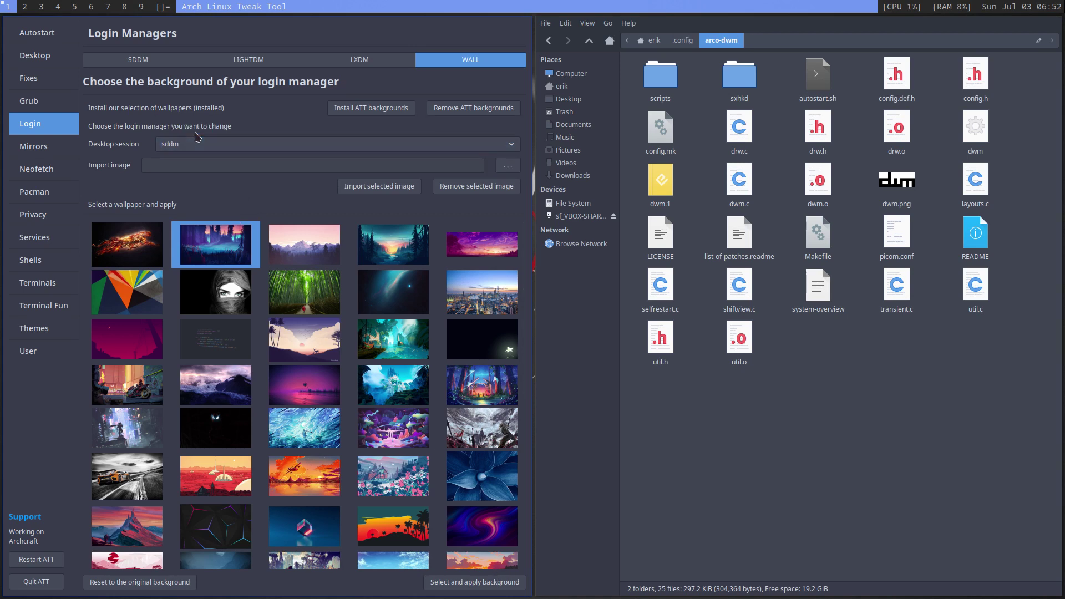
# Step: Reapply the SDDM settings with the archcraft theme, and apply the purple palm-tree sunset wallpaper as the sddm background
pyautogui.click(158, 60)
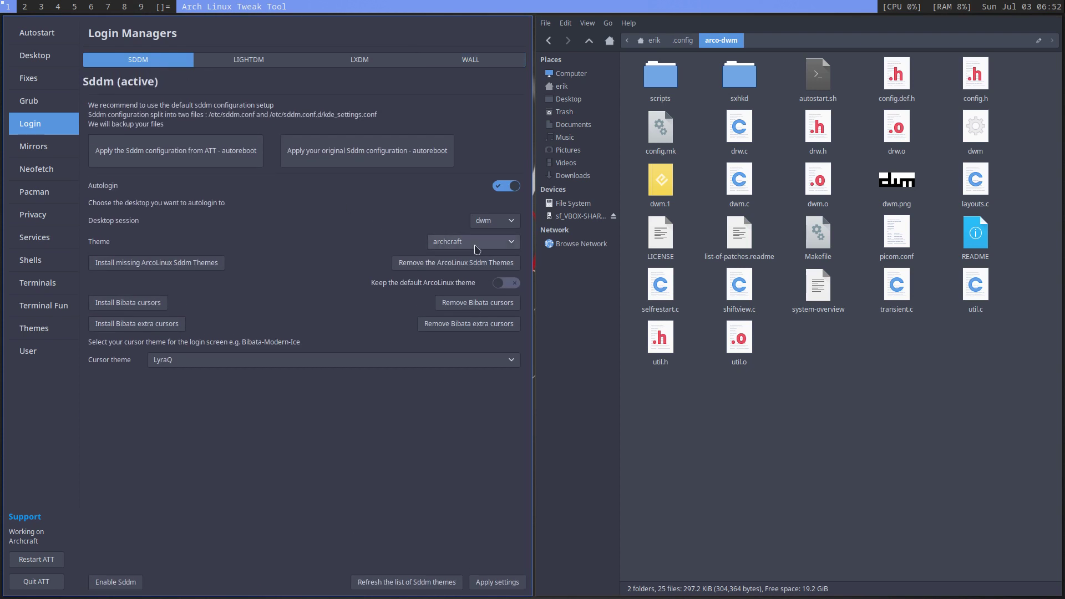
pyautogui.click(498, 584)
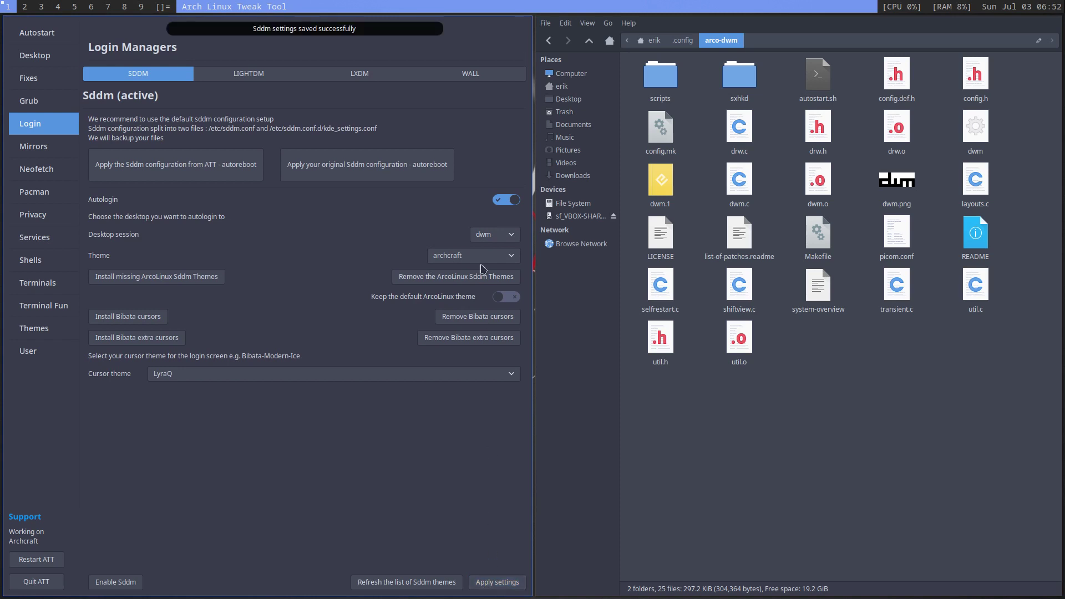
pyautogui.click(470, 60)
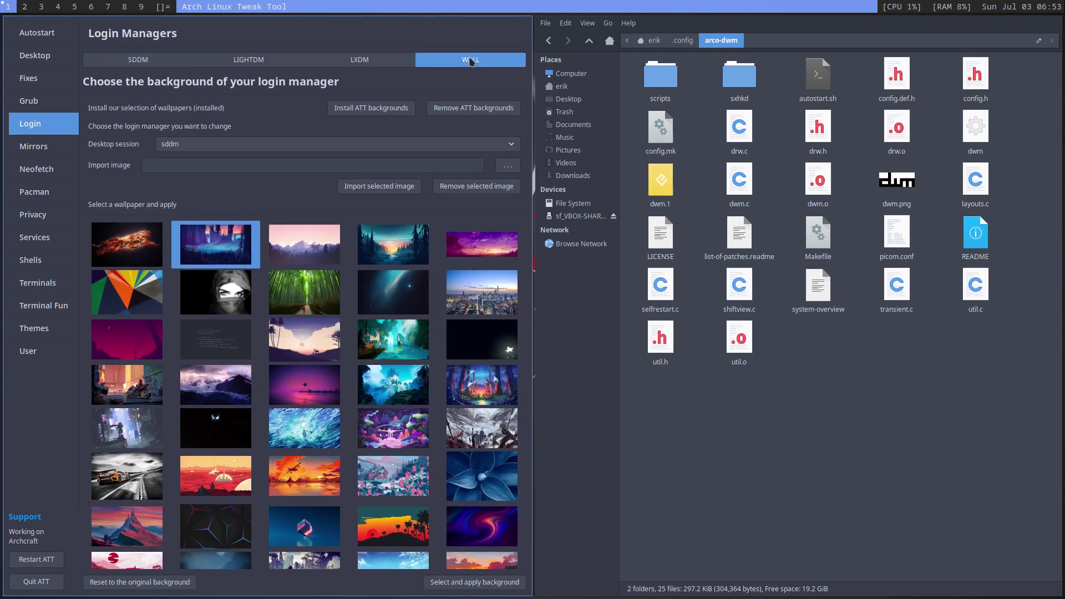
pyautogui.click(311, 381)
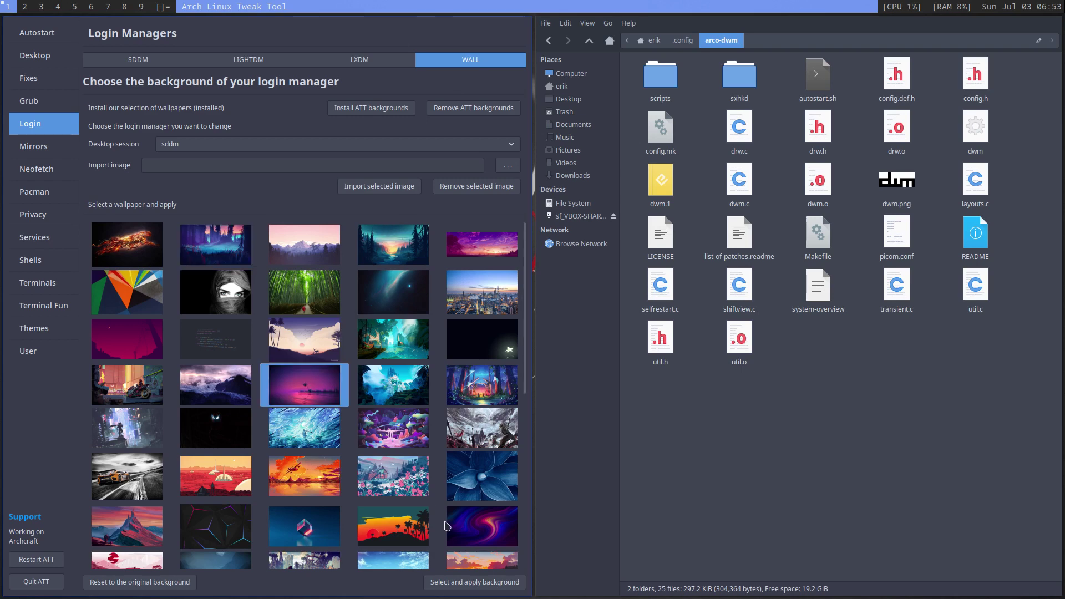
pyautogui.click(472, 582)
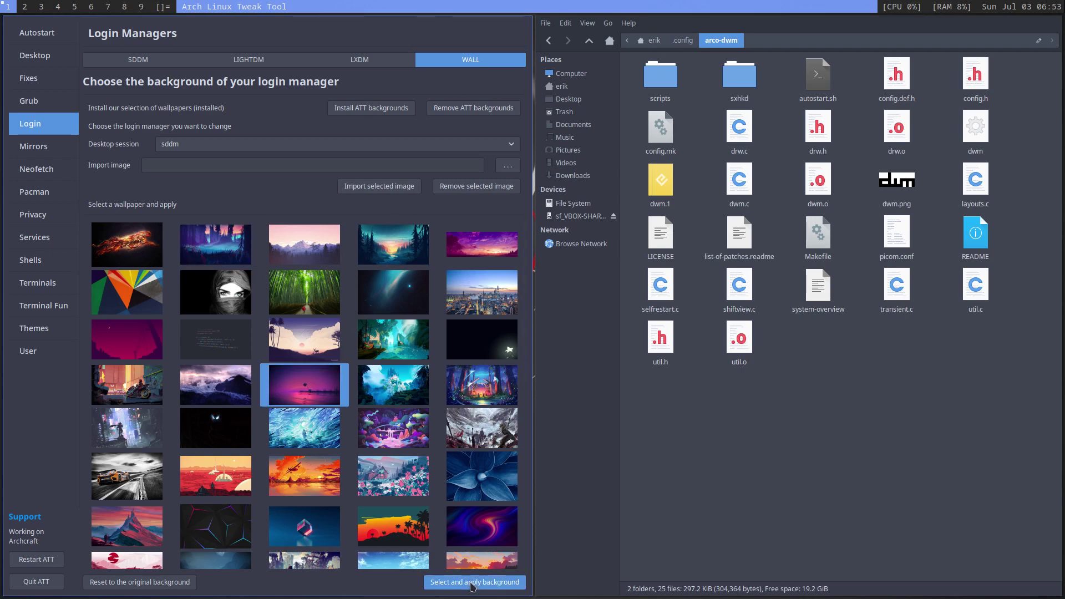
# Step: Quit the tweak tool and log out of the dwm session to view the archcraft login screen
pyautogui.click(53, 586)
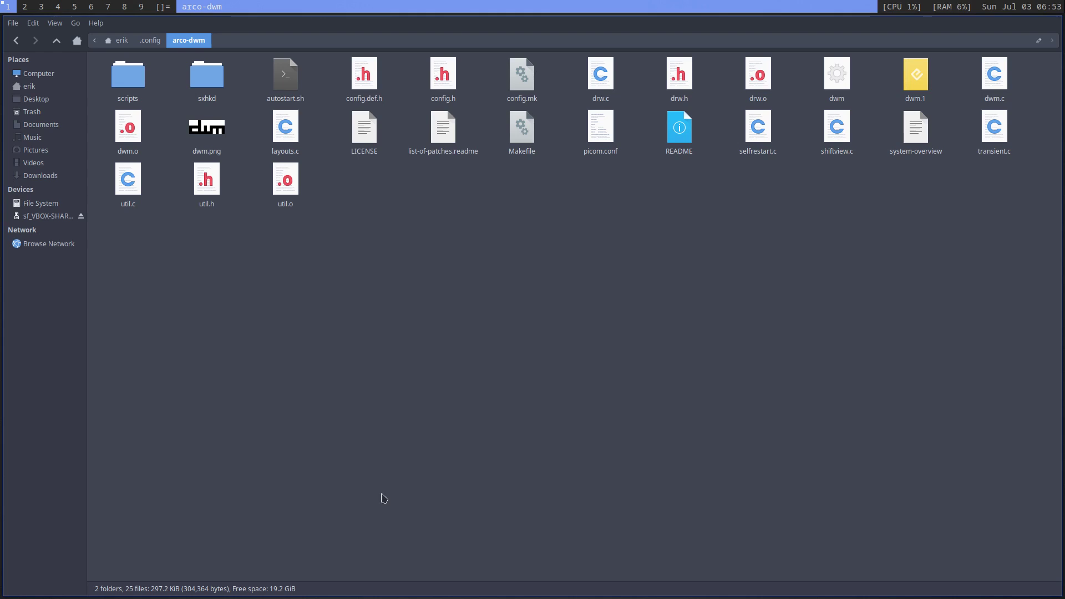
pyautogui.press('super+x')
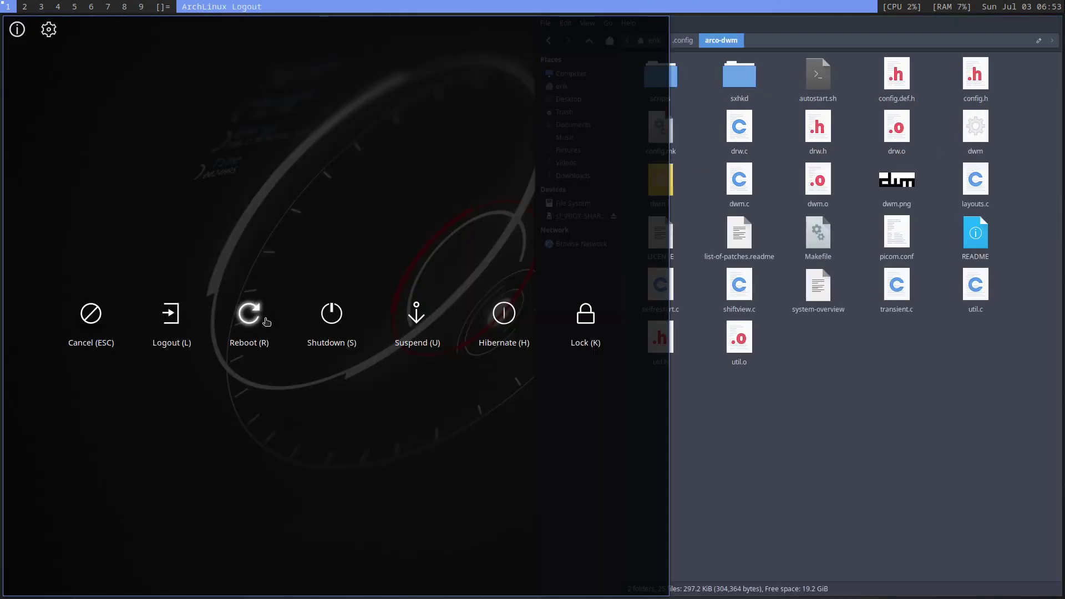
pyautogui.click(175, 313)
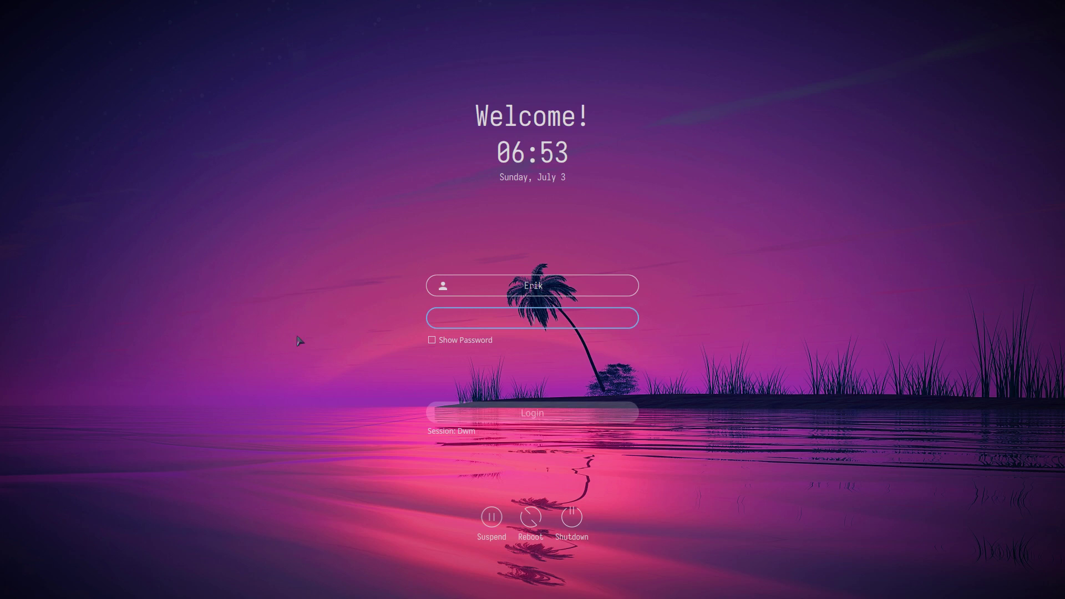
# Step: Log back in to the dwm session with the account password, and authenticate to reopen Arch Linux Tweak Tool
pyautogui.write('***')
pyautogui.press('Return')
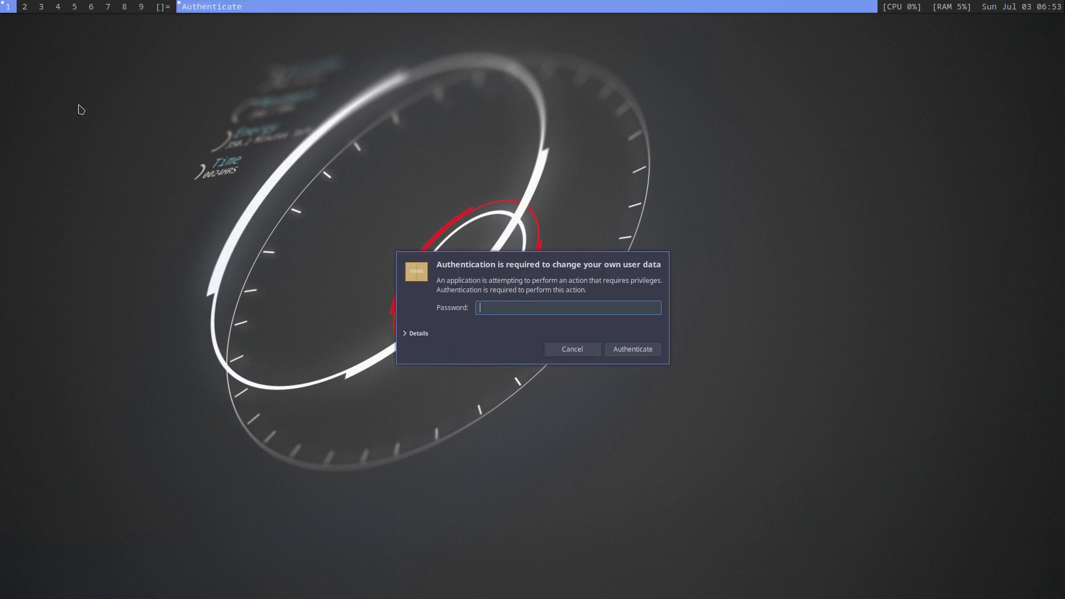
pyautogui.press('Return')
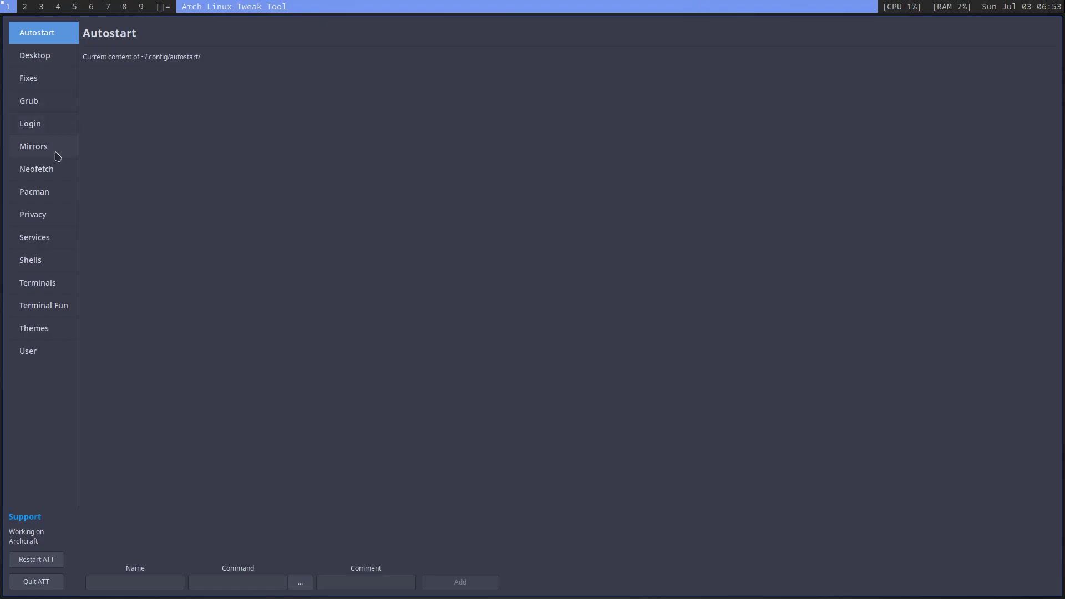
# Step: Set the SDDM theme to elarun and apply the settings
pyautogui.click(47, 127)
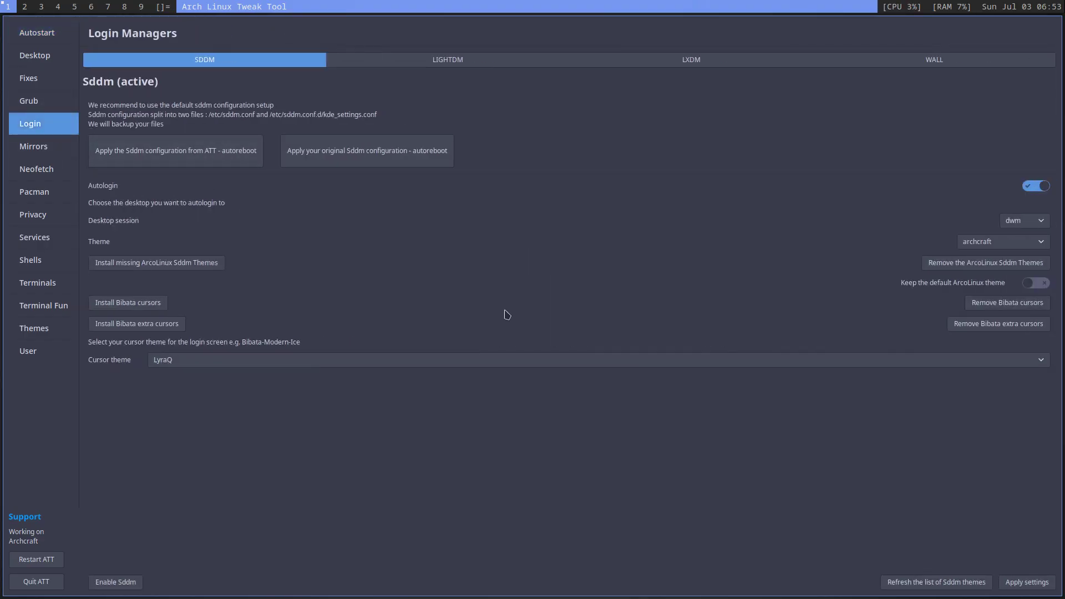
pyautogui.click(1009, 242)
pyautogui.click(1009, 242)
pyautogui.click(1009, 241)
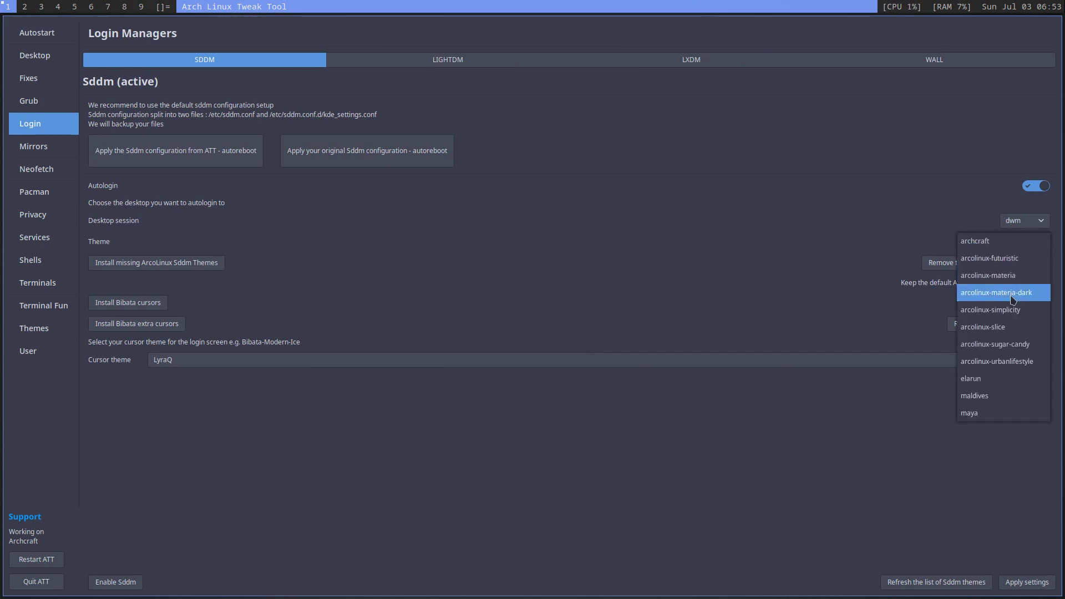
pyautogui.click(991, 379)
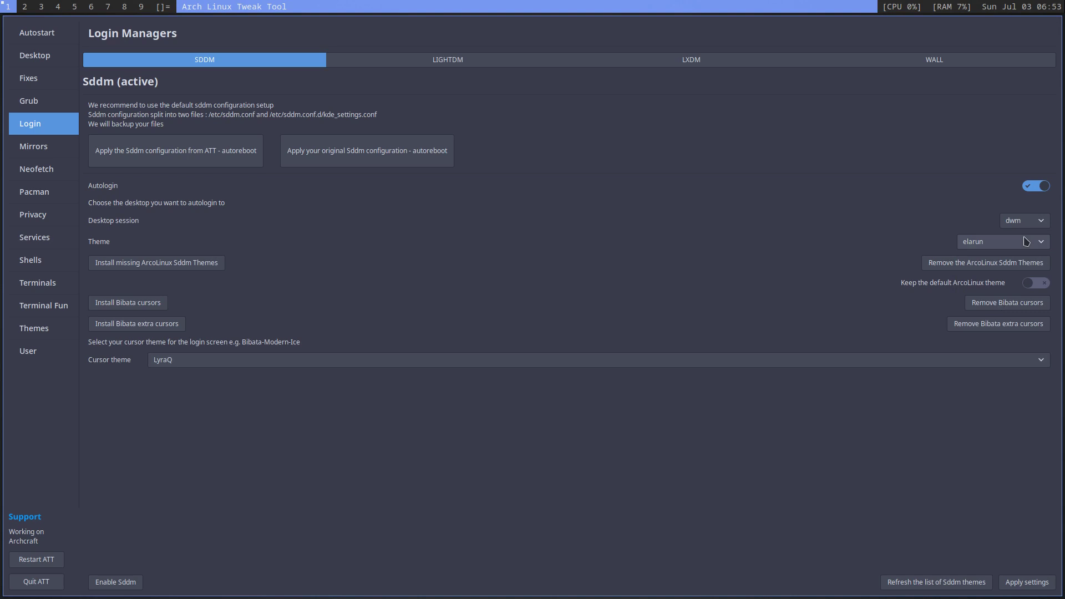
pyautogui.click(1018, 581)
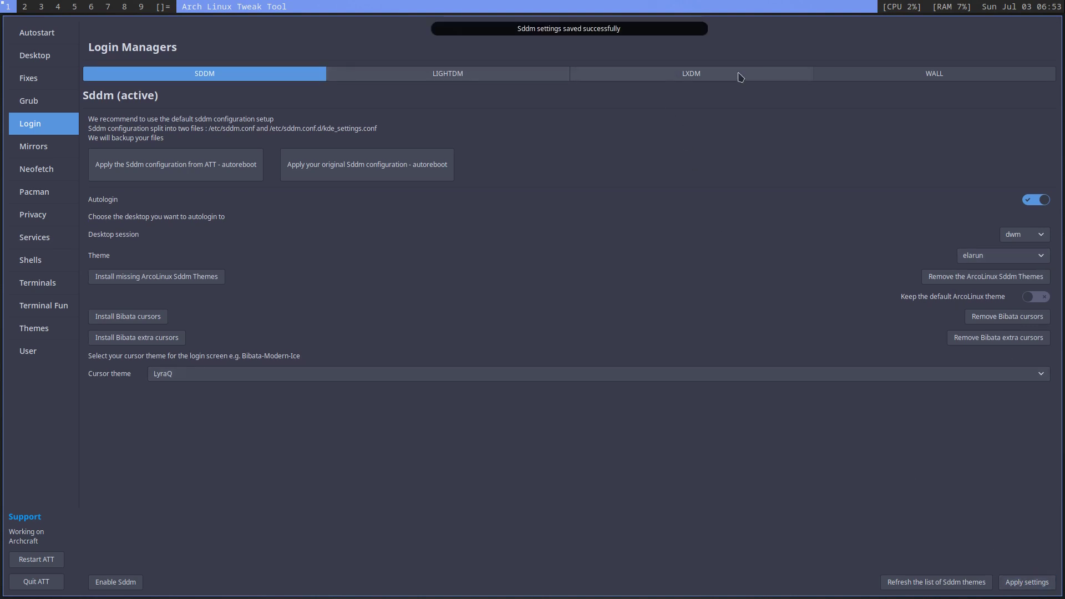
# Step: Apply the city skyline at dusk wallpaper as the sddm login background
pyautogui.click(911, 76)
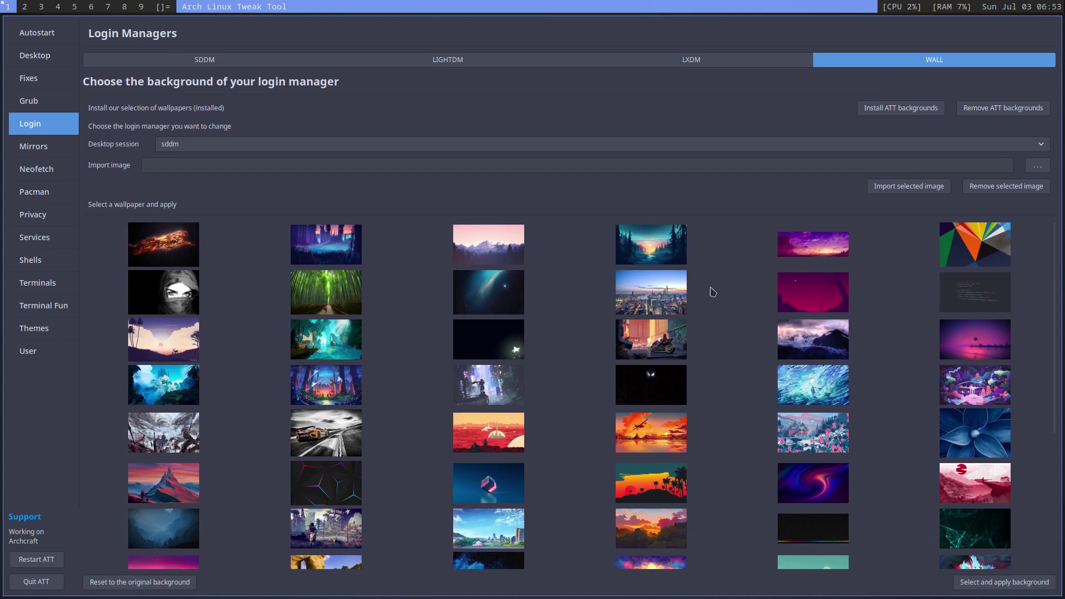
pyautogui.click(677, 297)
pyautogui.click(1004, 584)
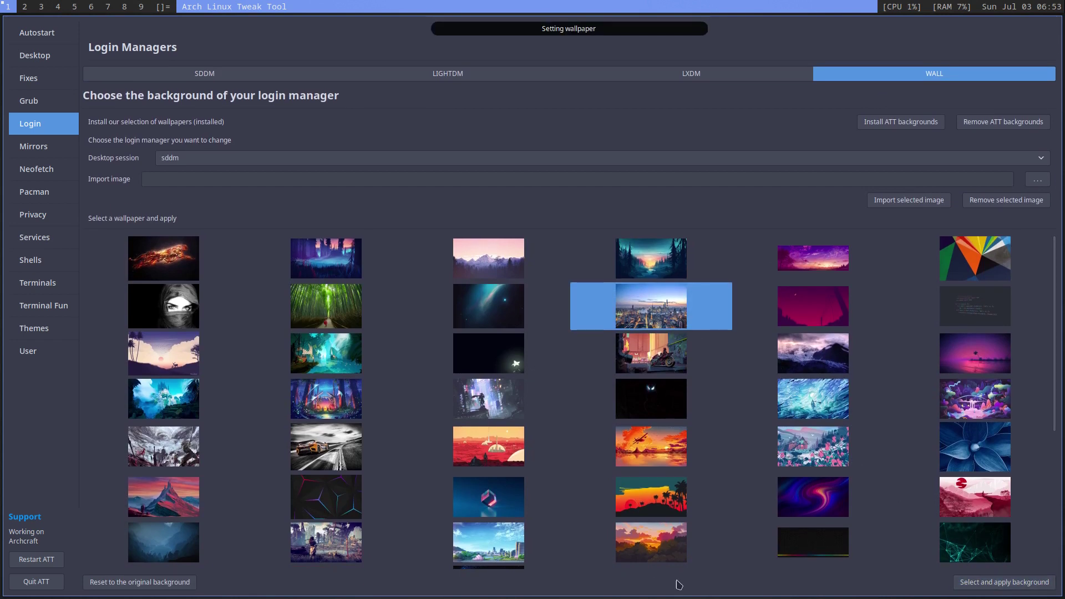
# Step: Quit the tweak tool and log out to view the elarun login screen
pyautogui.click(36, 581)
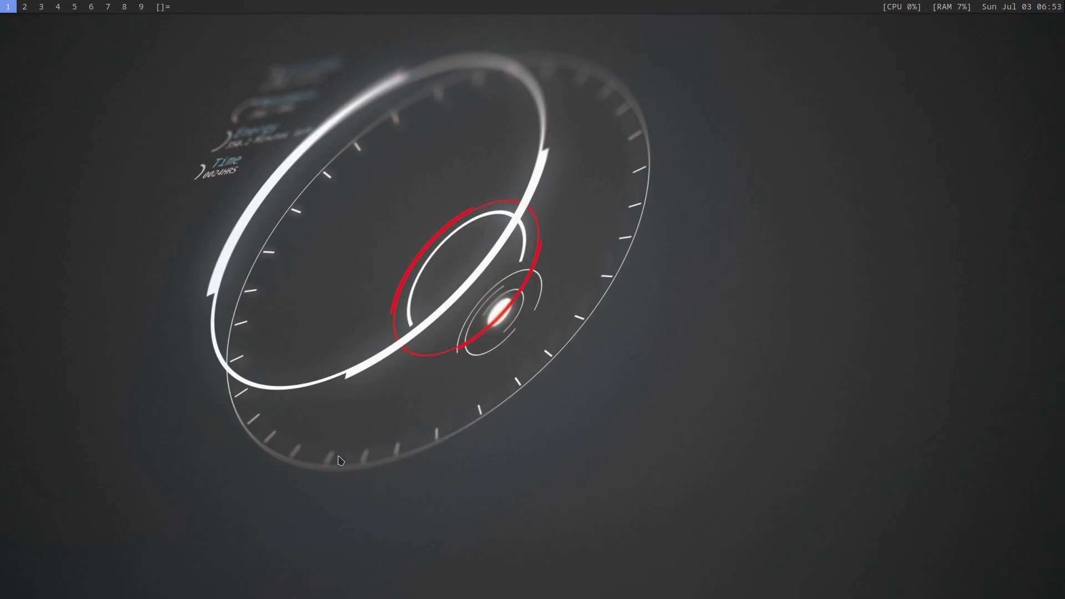
pyautogui.press('super+x')
pyautogui.press('l')
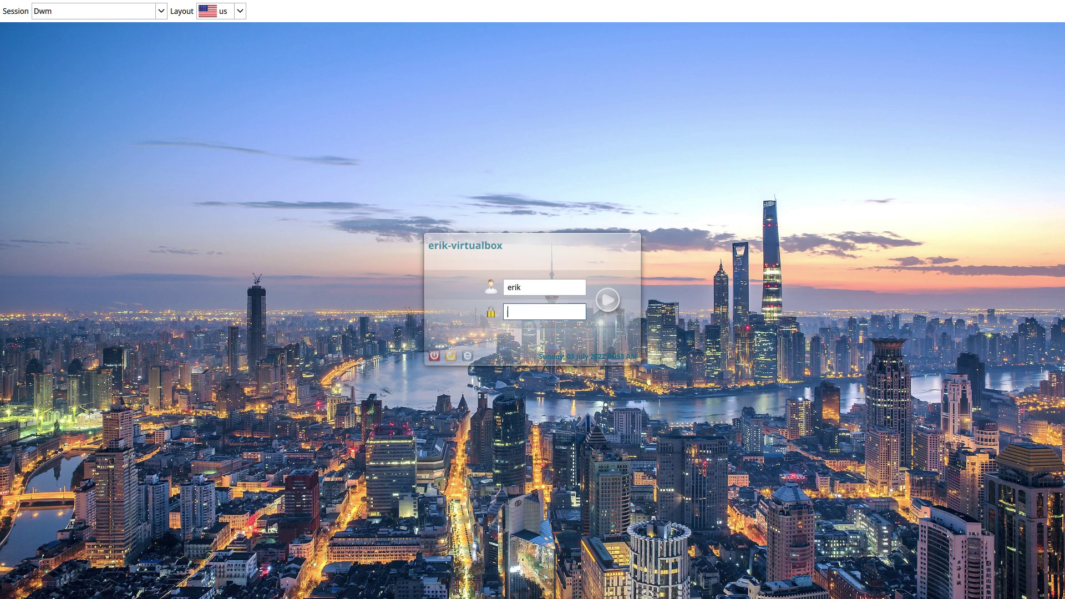
# Step: Enter the account password at the elarun login screen, and authenticate to start Arch Linux Tweak Tool again
pyautogui.write('a')
pyautogui.press('Return')
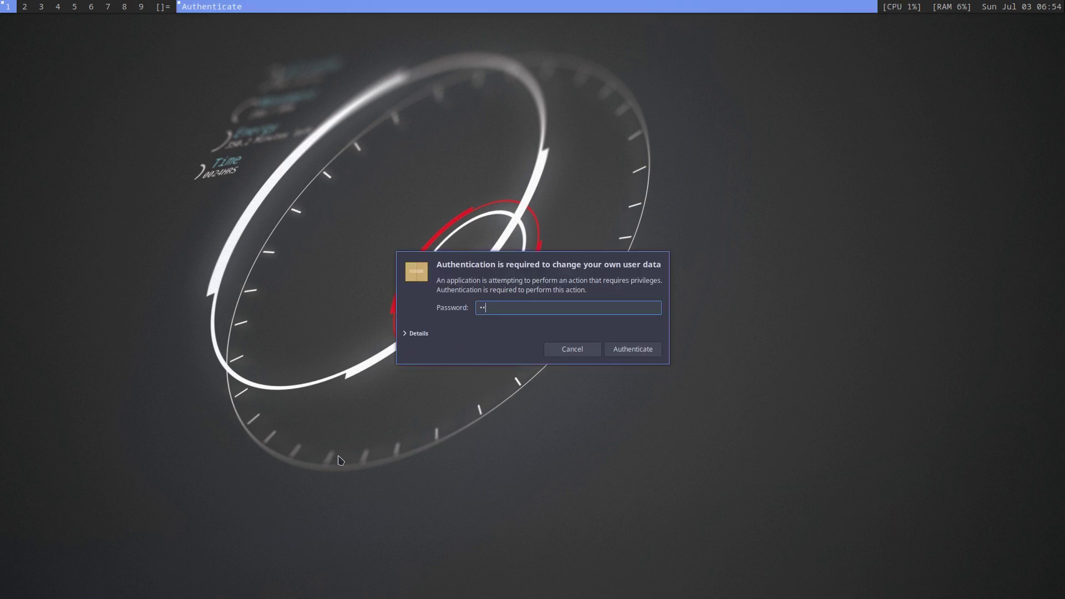
pyautogui.press('Return')
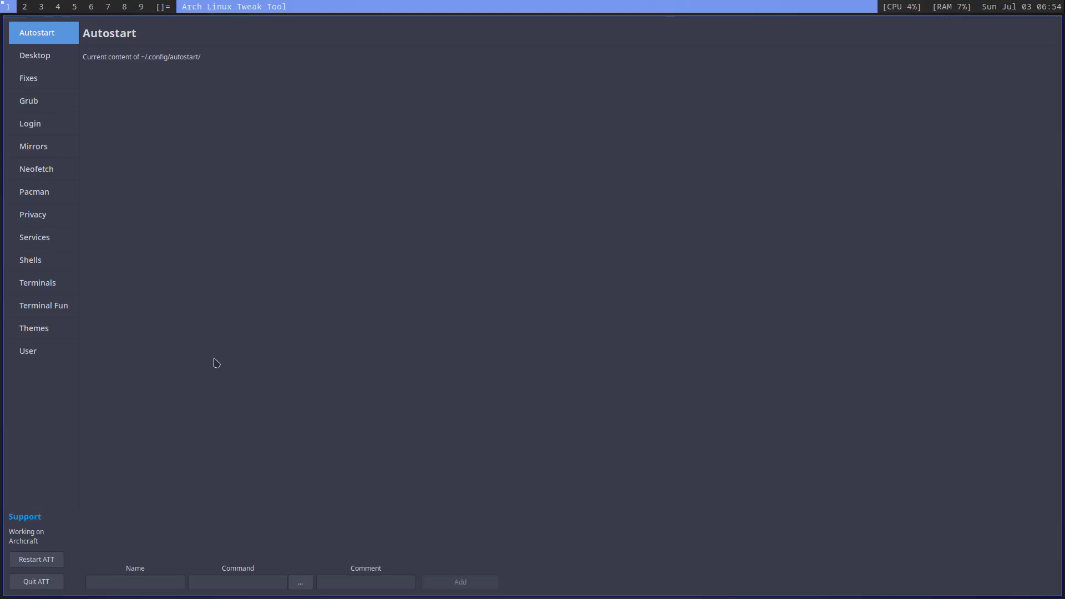
# Step: Examine the Bash and Zsh shell settings
pyautogui.click(43, 268)
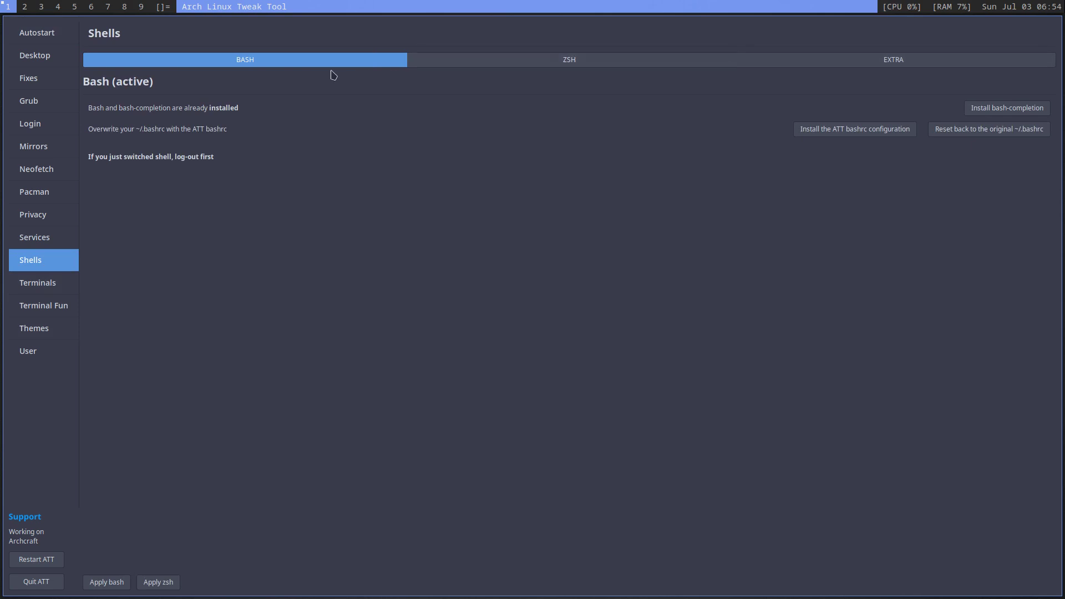
pyautogui.click(497, 67)
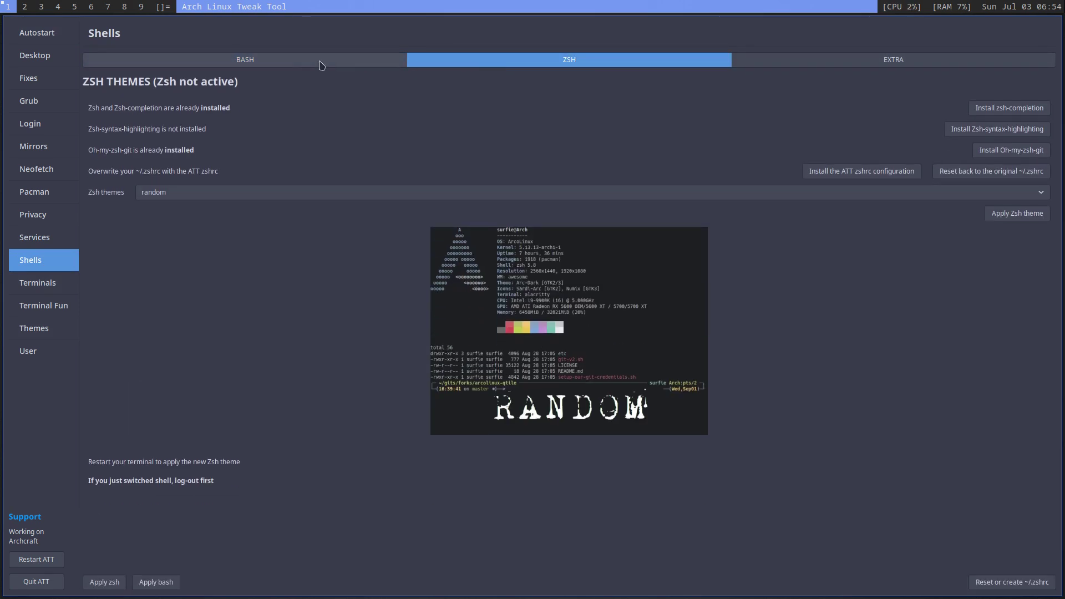
pyautogui.click(256, 65)
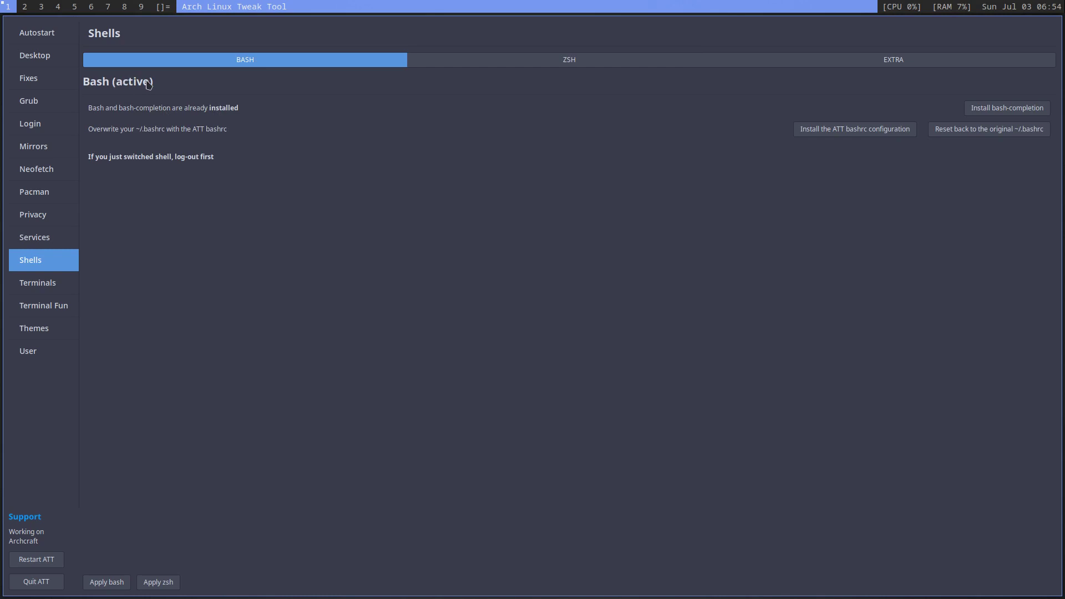
# Step: In a terminal, update the system with upall using the sudo password, and list the recently installed packages with rip
pyautogui.press('super+Return')
pyautogui.write('neofeth')
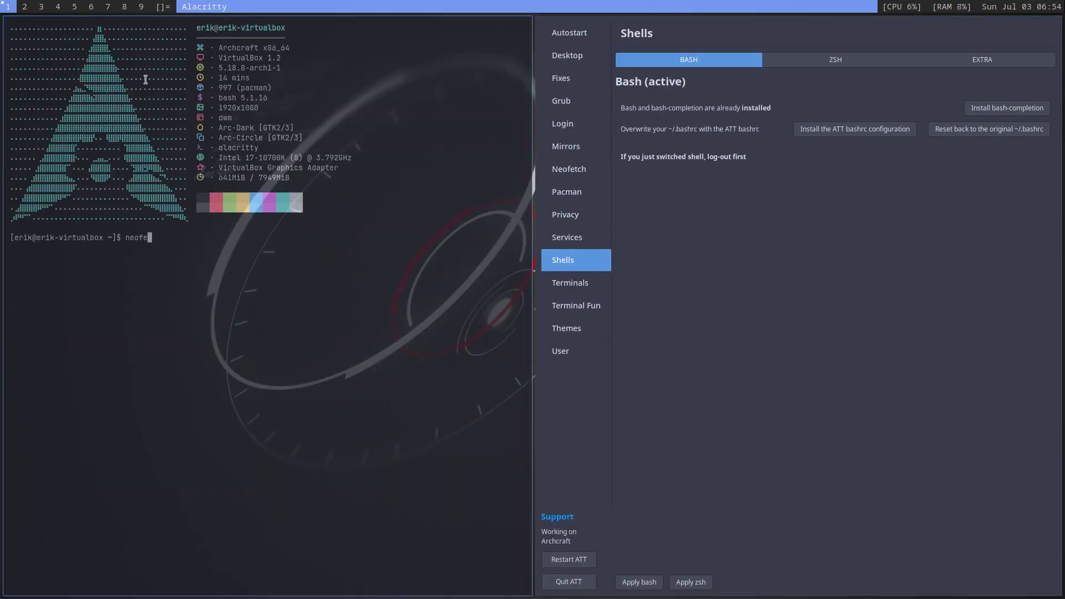
pyautogui.press('BackSpace')
pyautogui.press('BackSpace')
pyautogui.moveTo(271, 98); pyautogui.dragTo(214, 98)
pyautogui.press('BackSpace')
pyautogui.press('BackSpace')
pyautogui.press('BackSpace')
pyautogui.press('BackSpace')
pyautogui.press('BackSpace')
pyautogui.write('upall')
pyautogui.press('Return')
pyautogui.press('Return')
pyautogui.write('rip')
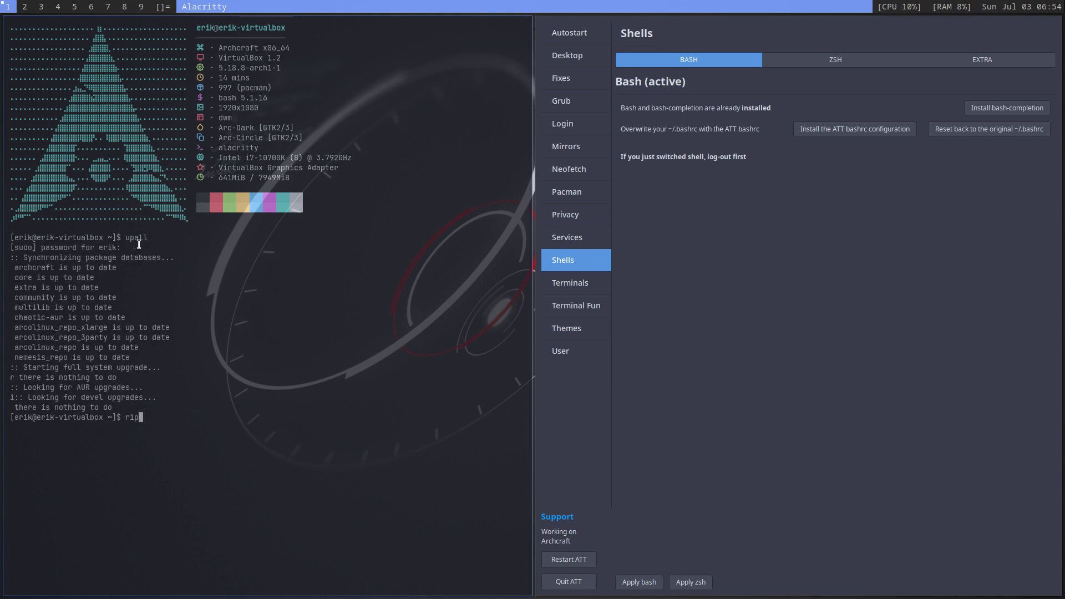
pyautogui.press('Return')
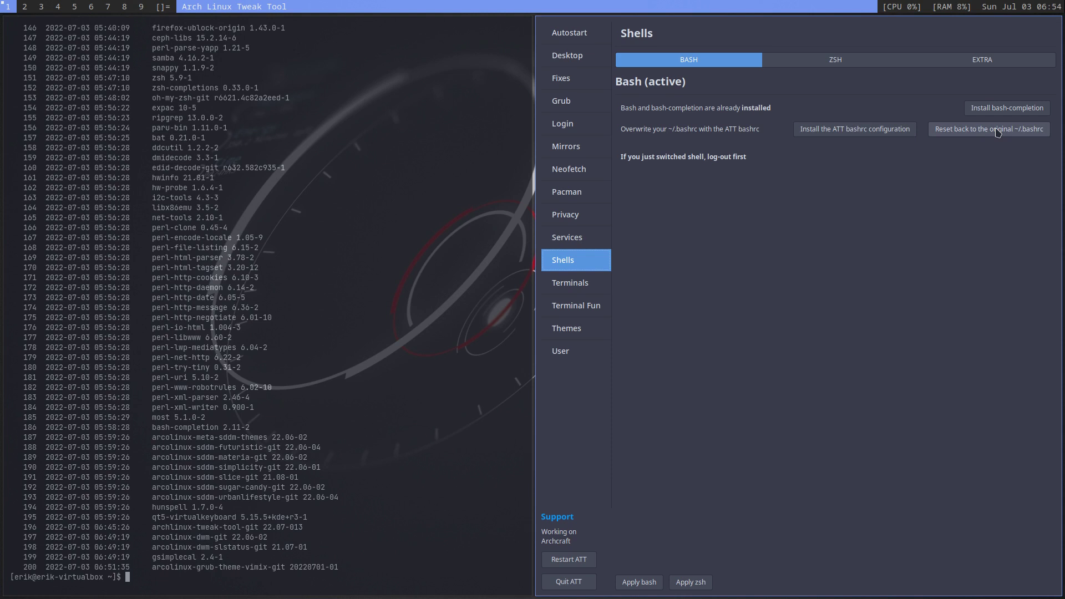
# Step: Compare the options for installing the ATT configuration and resetting to the original one for Zsh and Bash
pyautogui.click(857, 62)
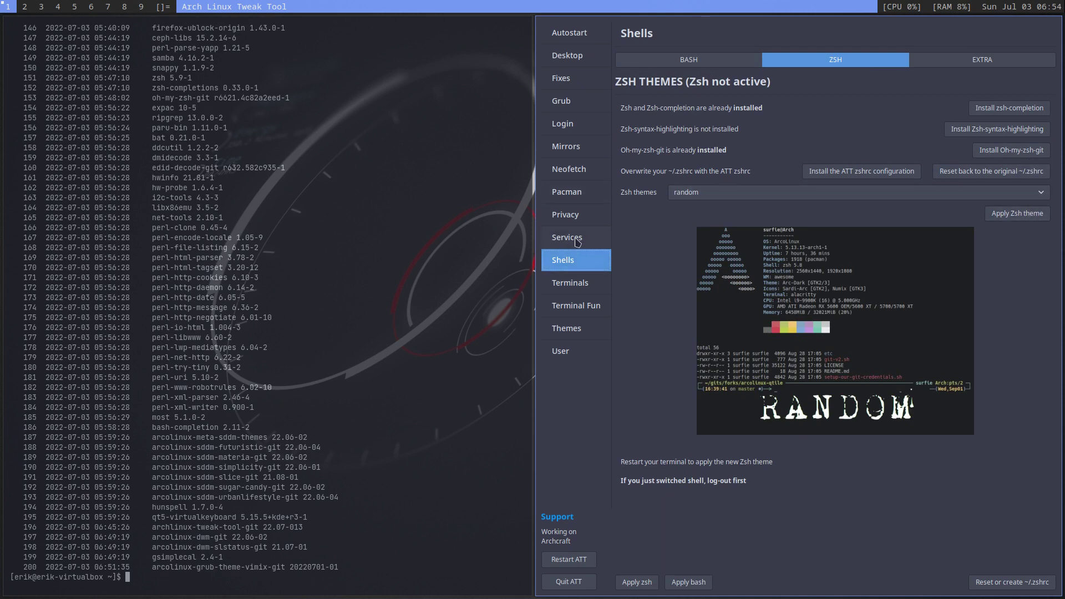
pyautogui.click(702, 60)
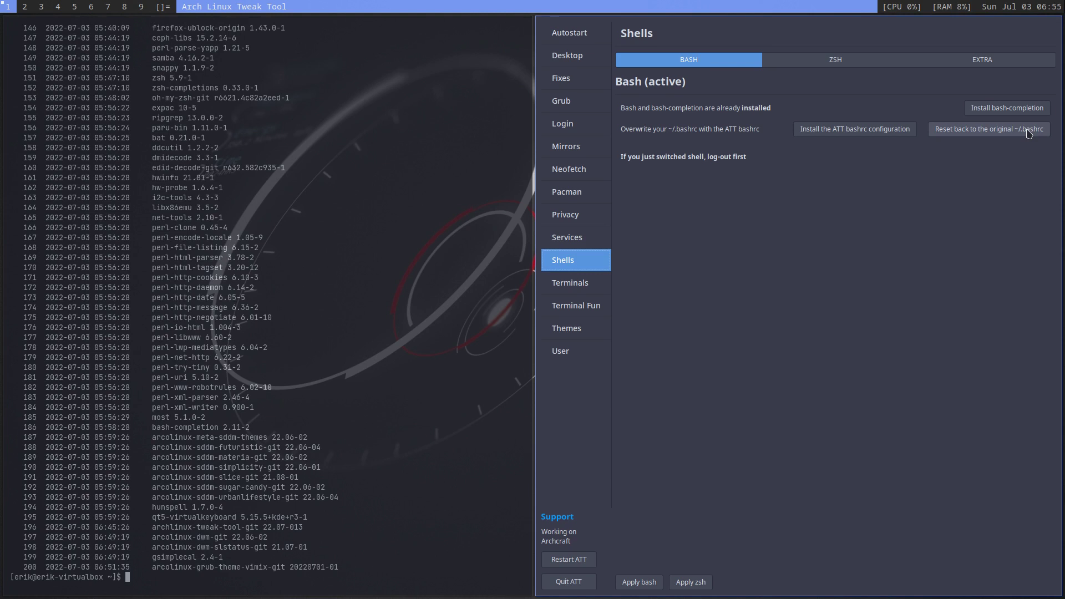
pyautogui.click(857, 65)
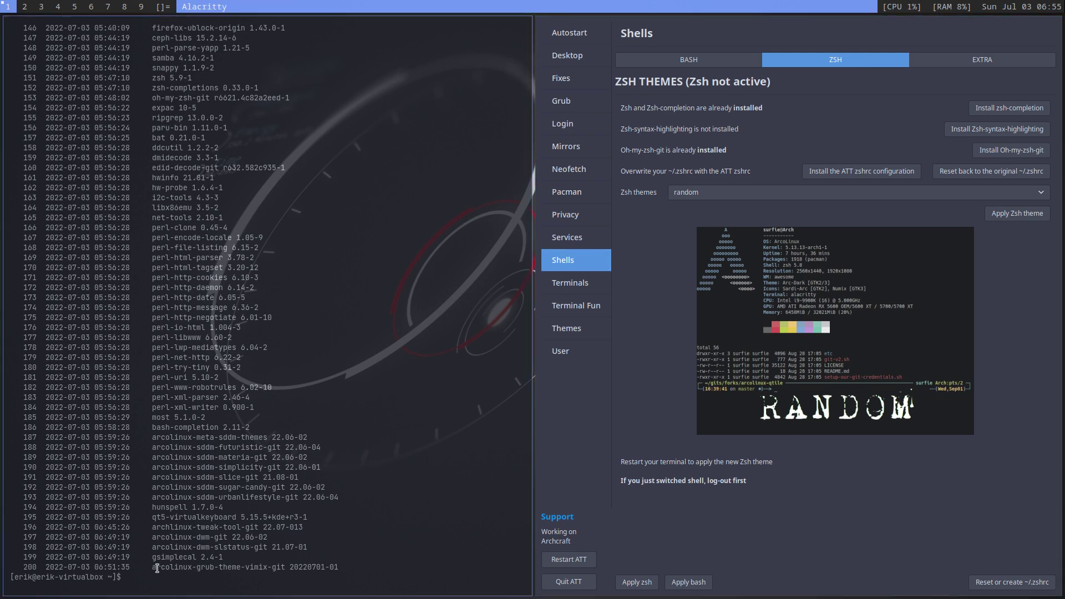
# Step: Review the latest entries in the installed package list, highlighting arcolinux-grub-theme-vimix-git and the packages above it
pyautogui.moveTo(159, 566); pyautogui.dragTo(338, 564)
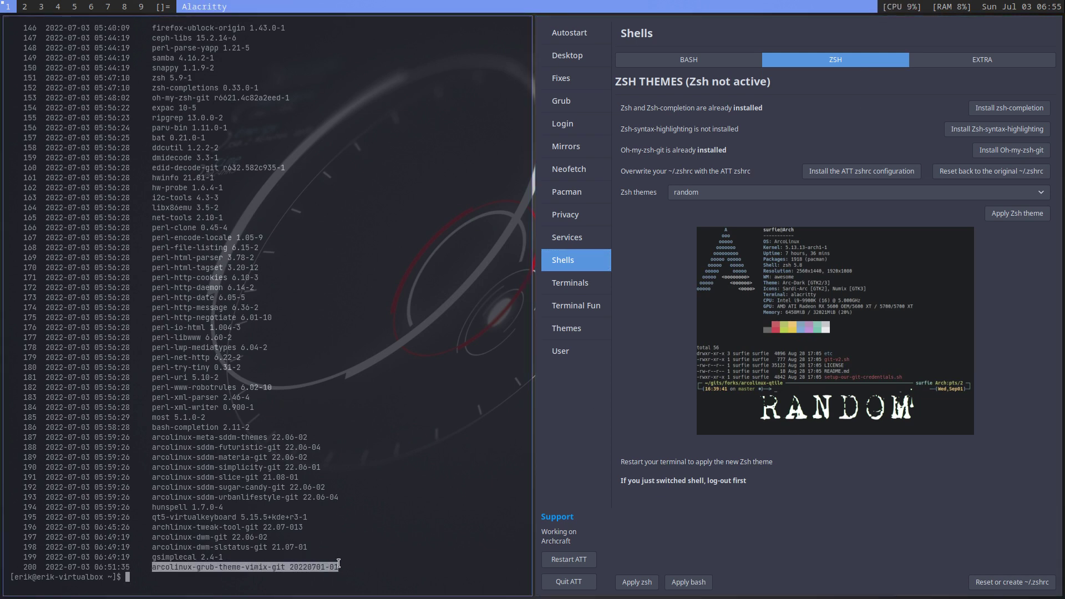
pyautogui.moveTo(223, 548); pyautogui.dragTo(311, 522)
pyautogui.doubleClick(199, 547)
pyautogui.doubleClick(200, 537)
pyautogui.click(160, 507)
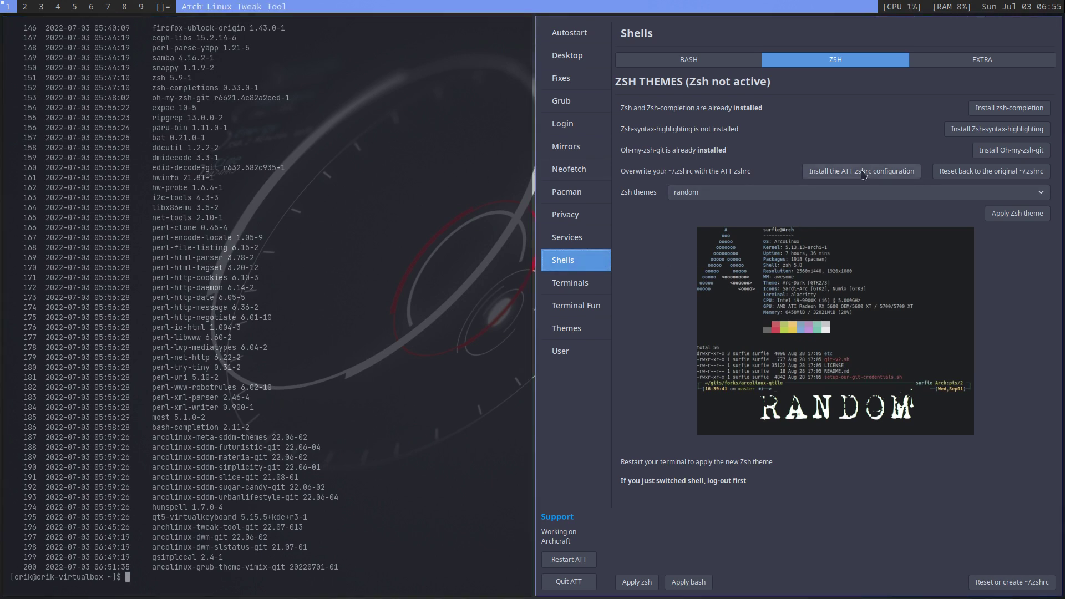
# Step: Install all the alias applications offered in the extra shell settings and look back through the installed package list in the terminal
pyautogui.click(998, 60)
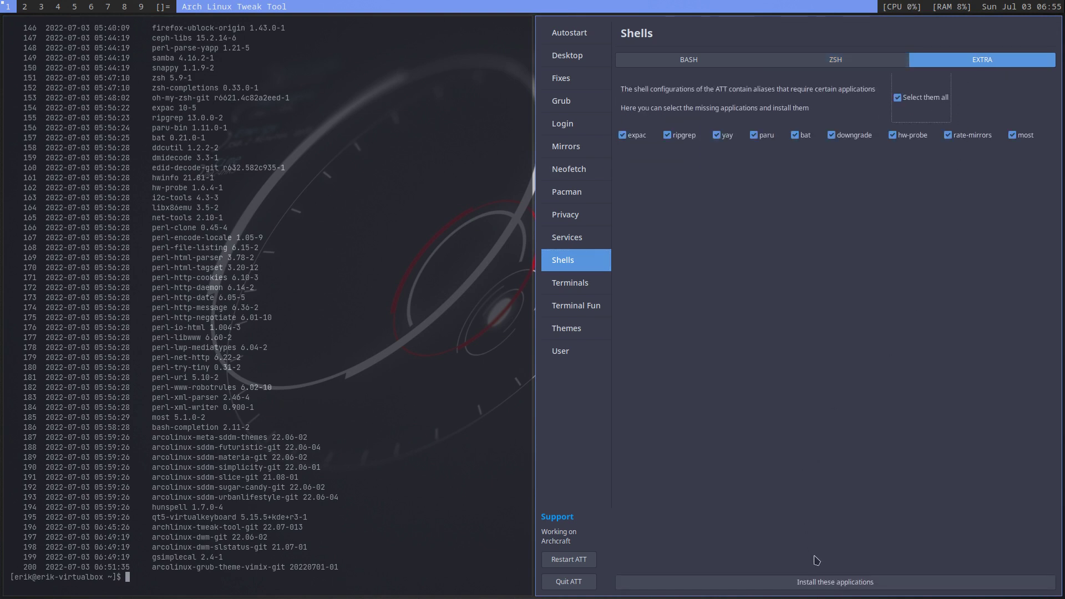
pyautogui.click(826, 583)
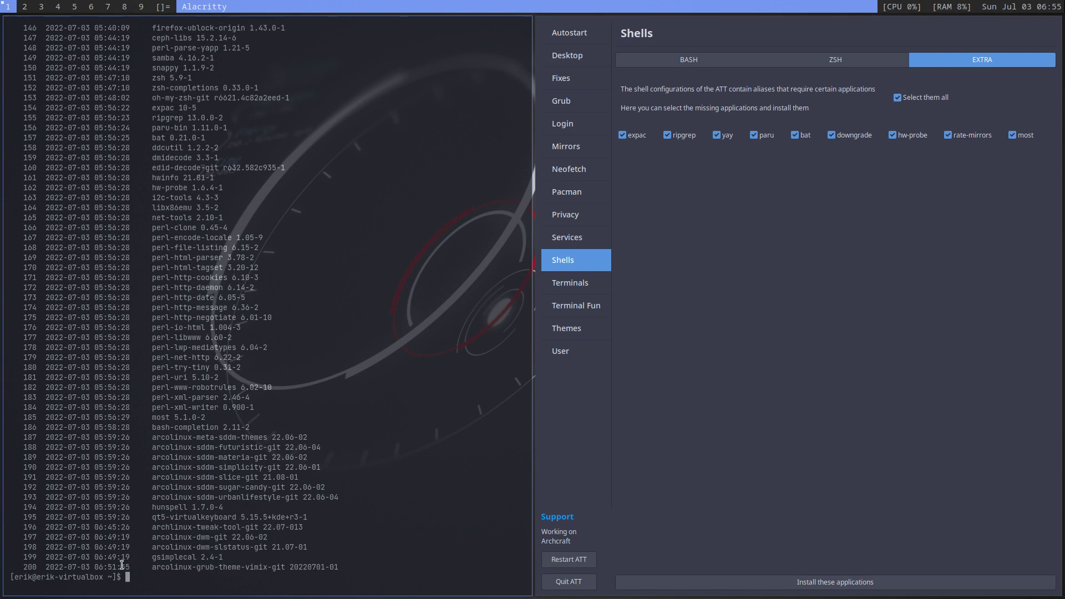
pyautogui.scroll(20, 116, 235)
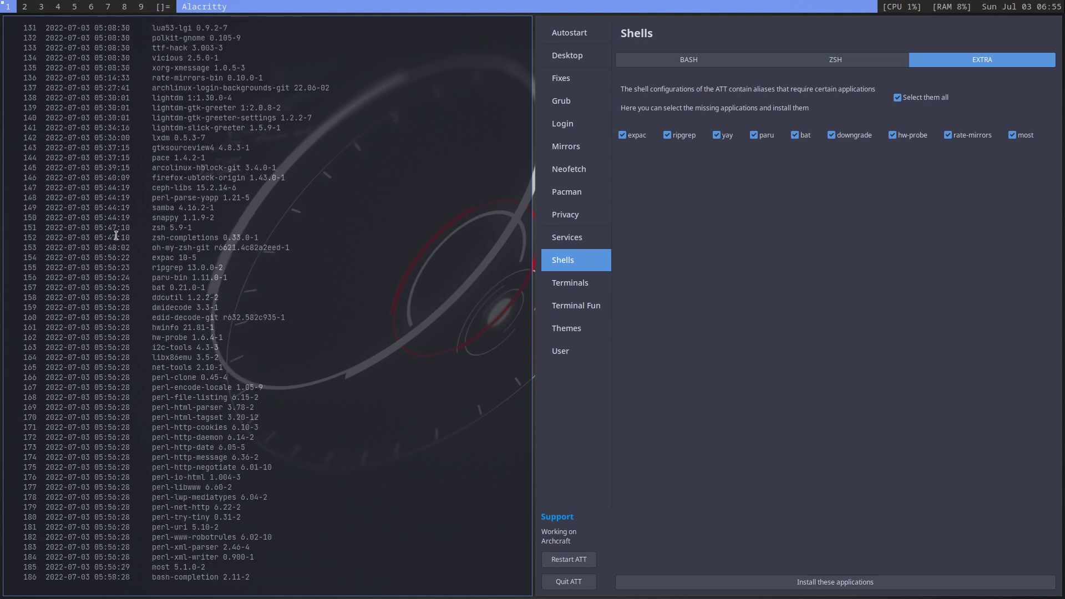
pyautogui.scroll(20, 116, 235)
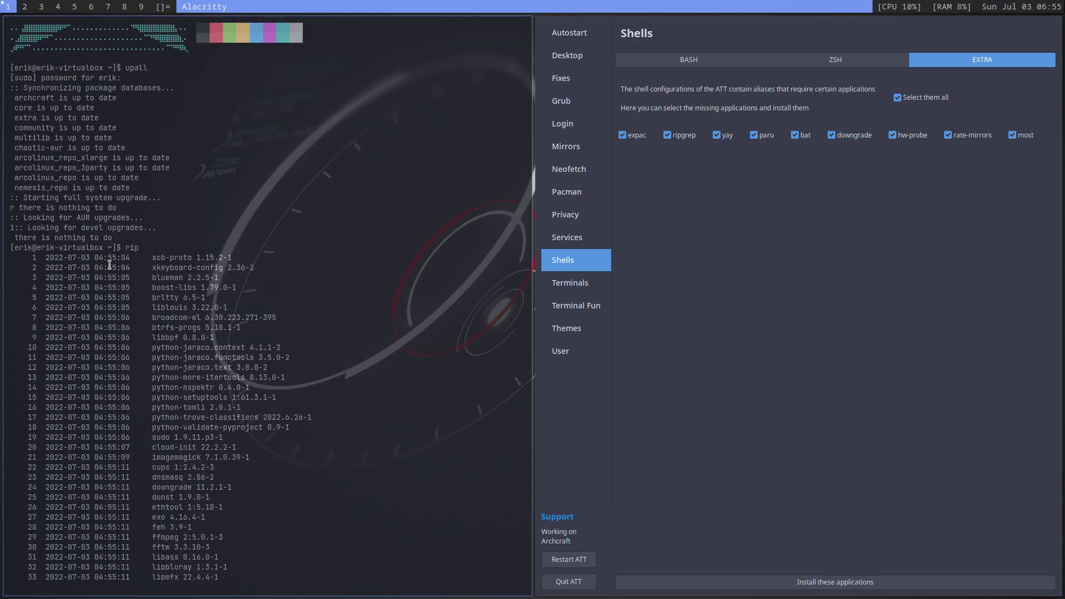
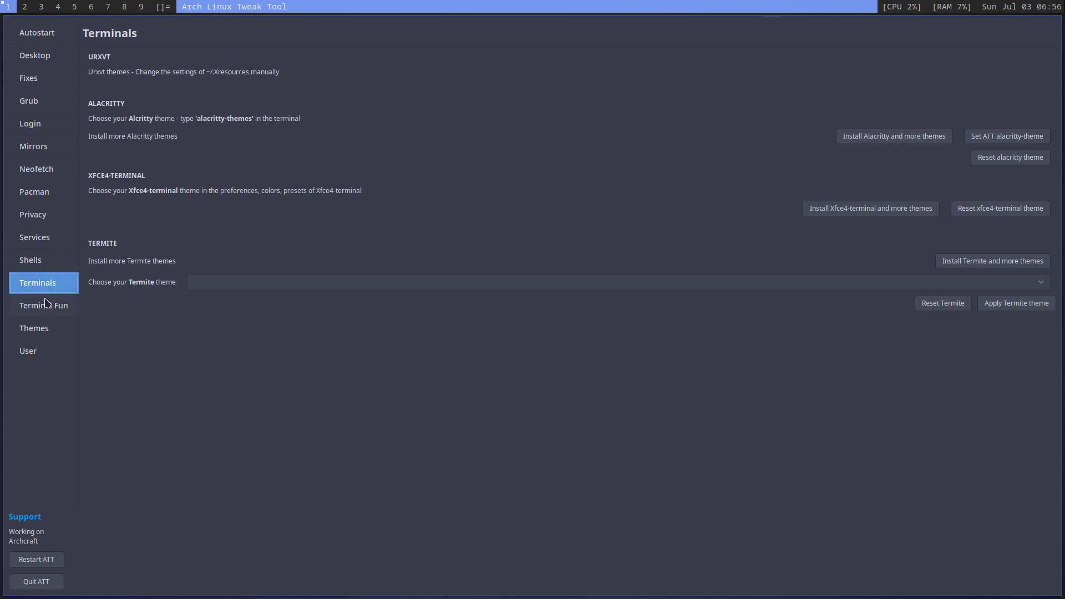
# Step: Examine the Themes and User settings, including the selection of the user account to remove
pyautogui.click(41, 328)
pyautogui.click(51, 351)
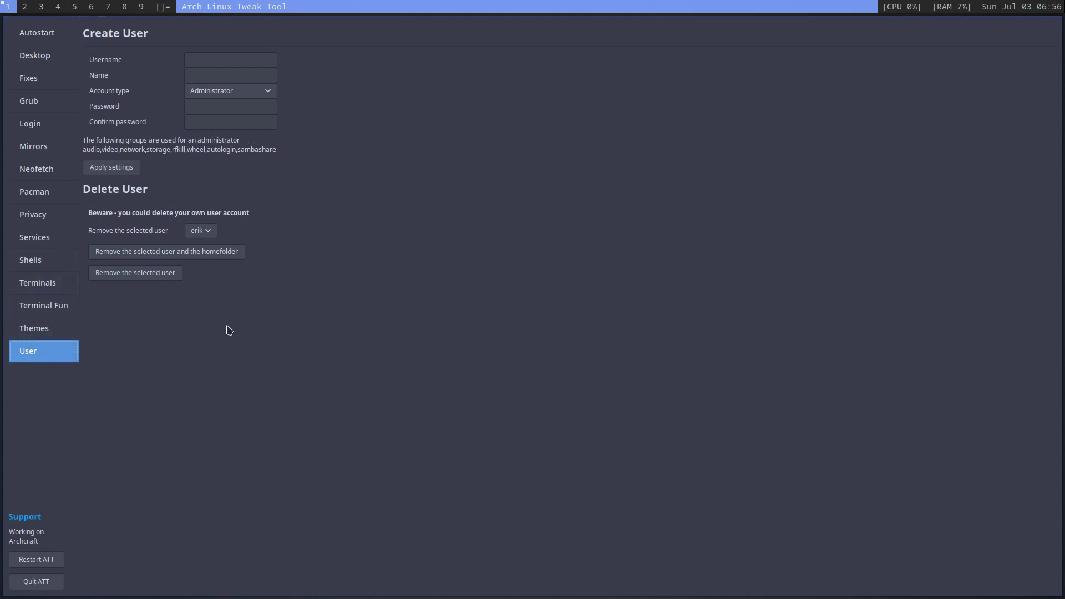
pyautogui.click(207, 233)
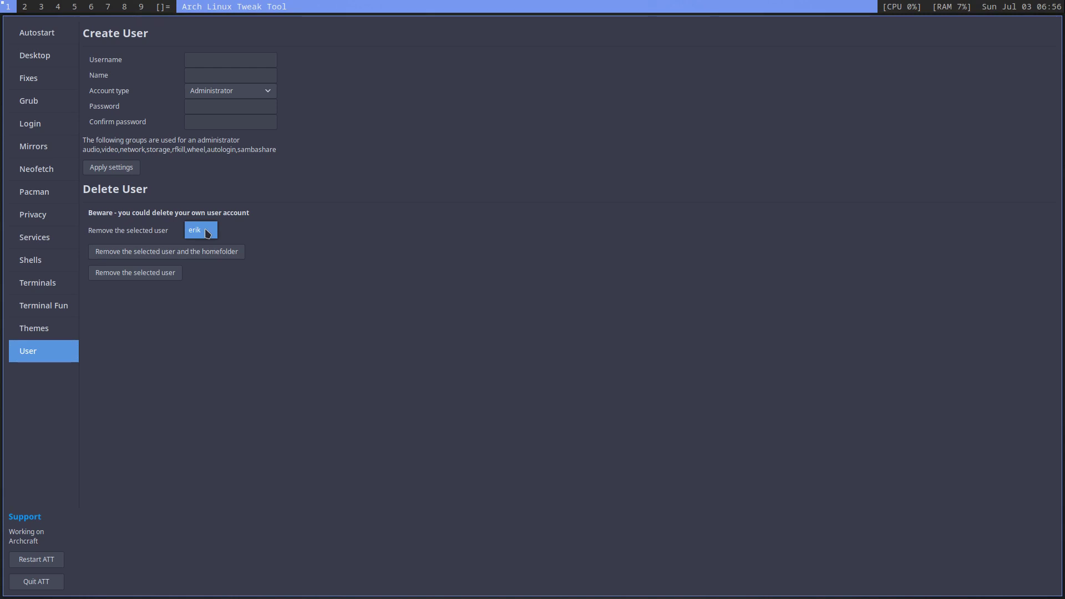
pyautogui.click(169, 226)
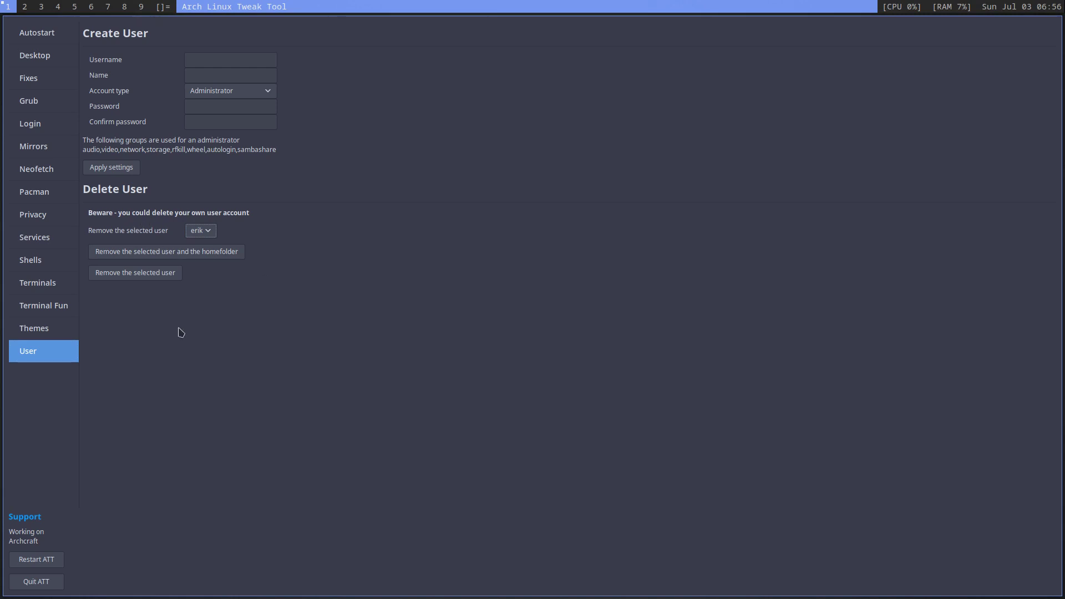
# Step: Review the Autostart, Desktop, Fixes, Grub, Login, Mirrors and Neofetch settings in turn
pyautogui.click(35, 37)
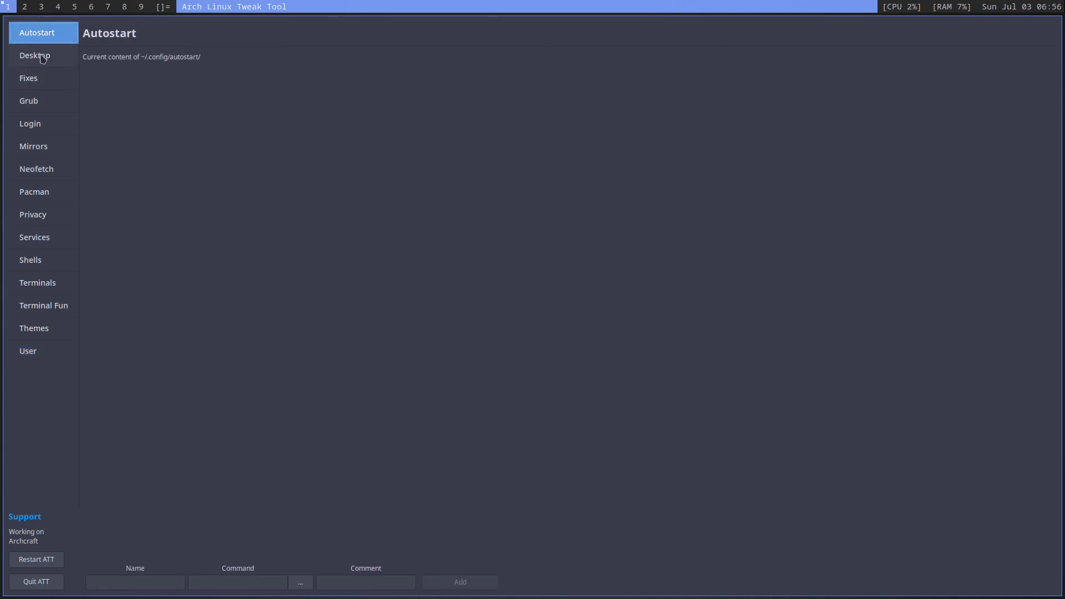
pyautogui.click(43, 59)
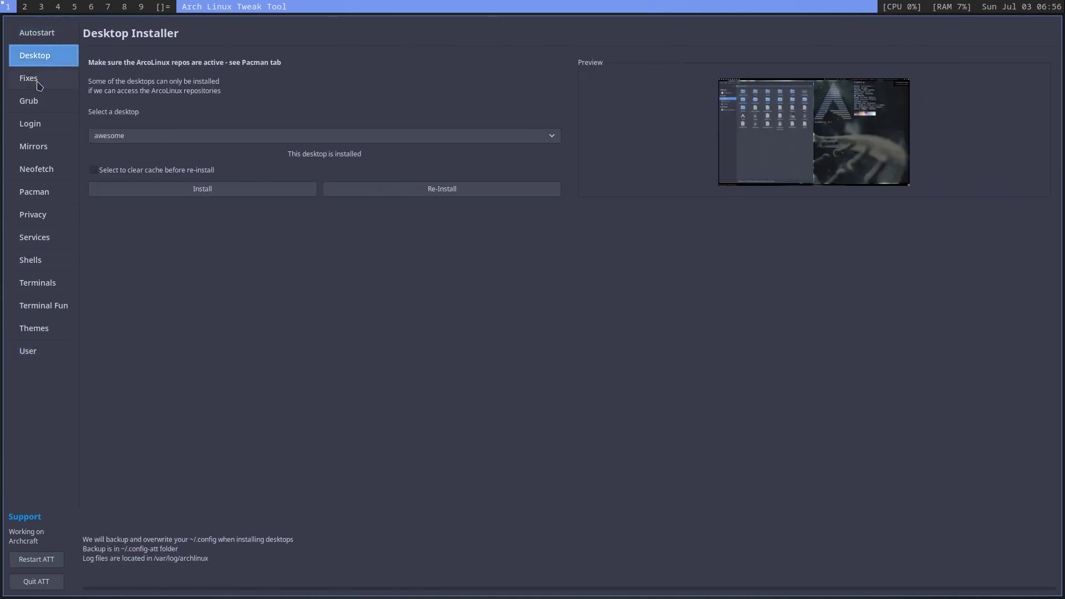
pyautogui.click(39, 85)
pyautogui.click(37, 105)
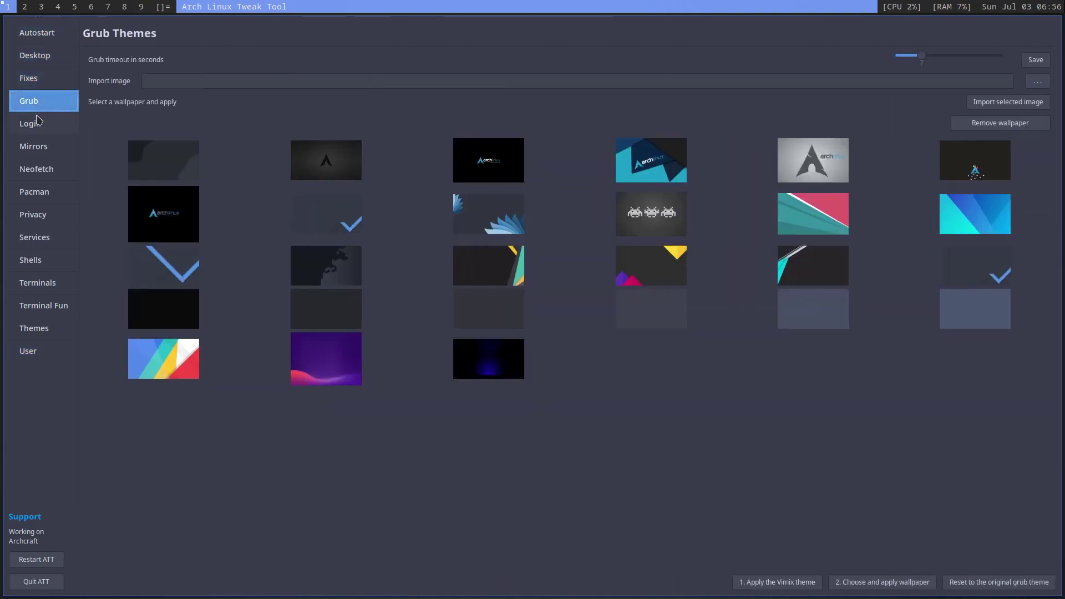
pyautogui.click(39, 129)
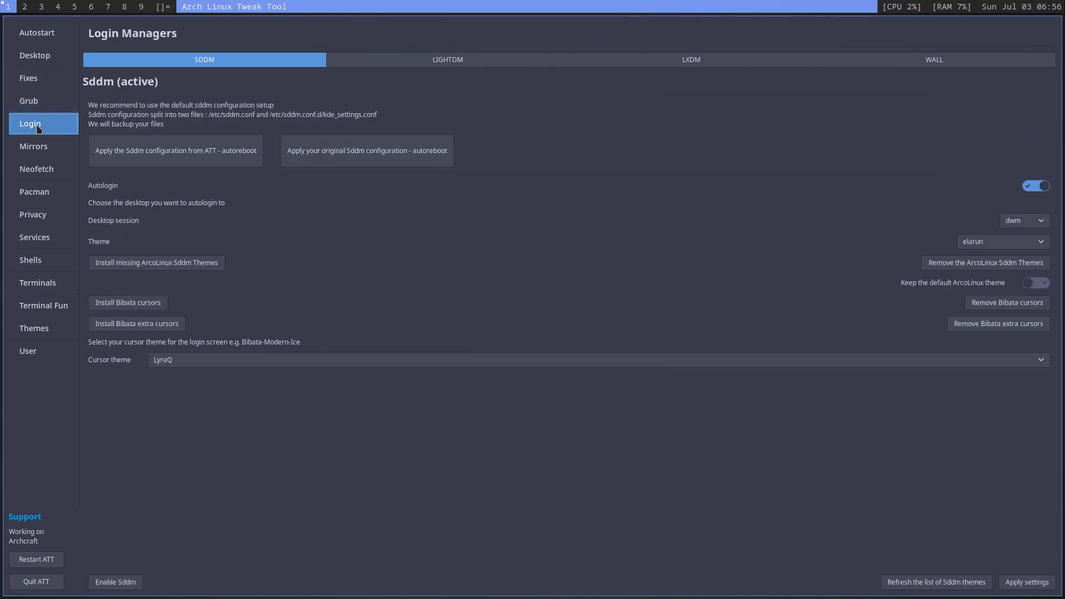
pyautogui.click(36, 149)
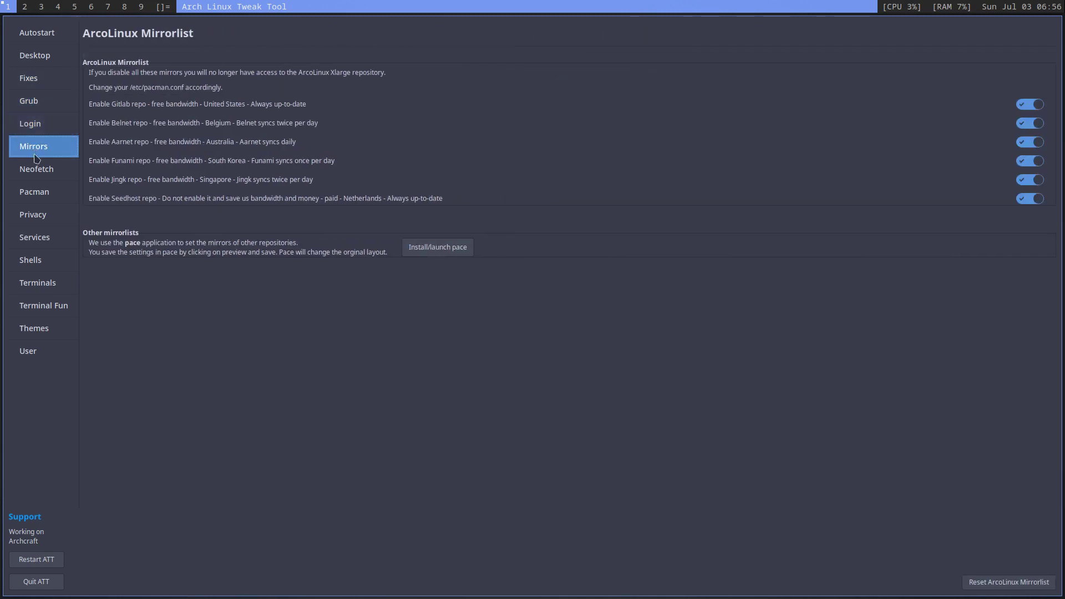
pyautogui.click(40, 168)
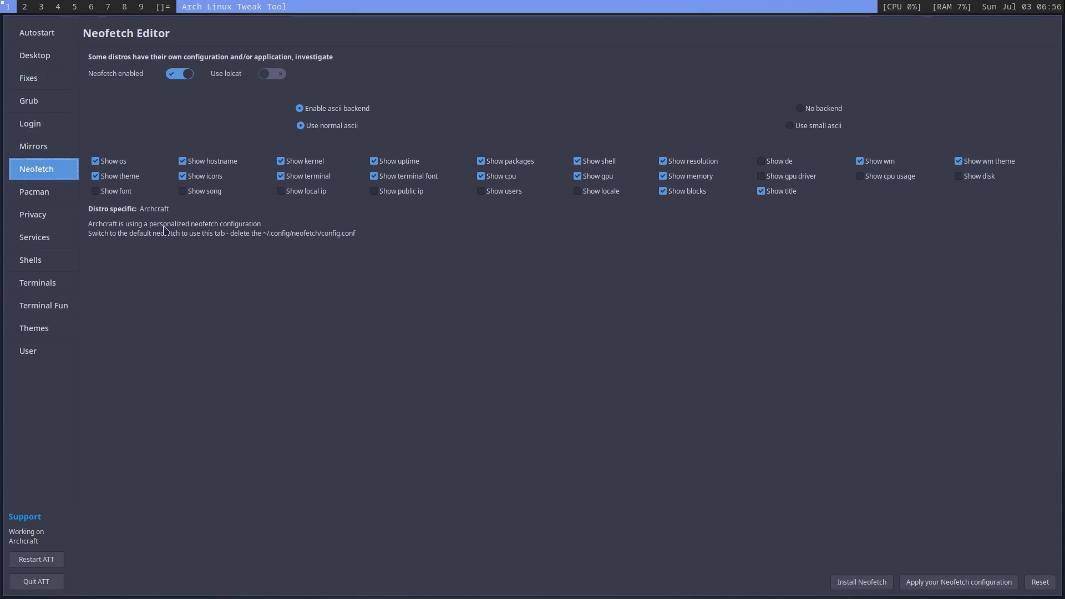
# Step: Open a new terminal beside the Neofetch settings, and on workspace 2 open the .config/neofetch folder in the file manager
pyautogui.press('super+Return')
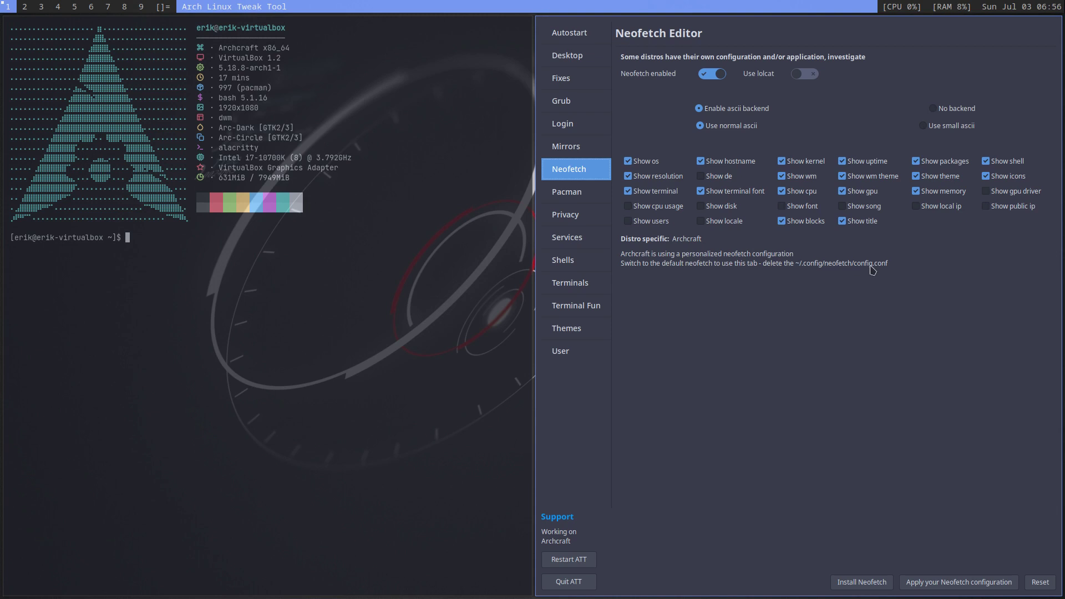
pyautogui.click(25, 7)
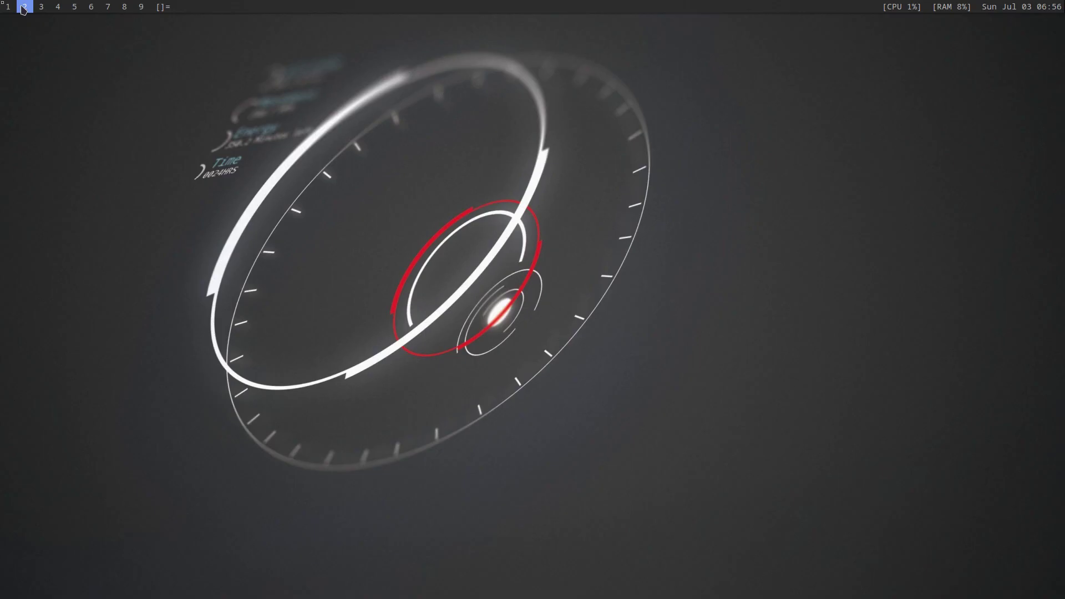
pyautogui.press('super+e')
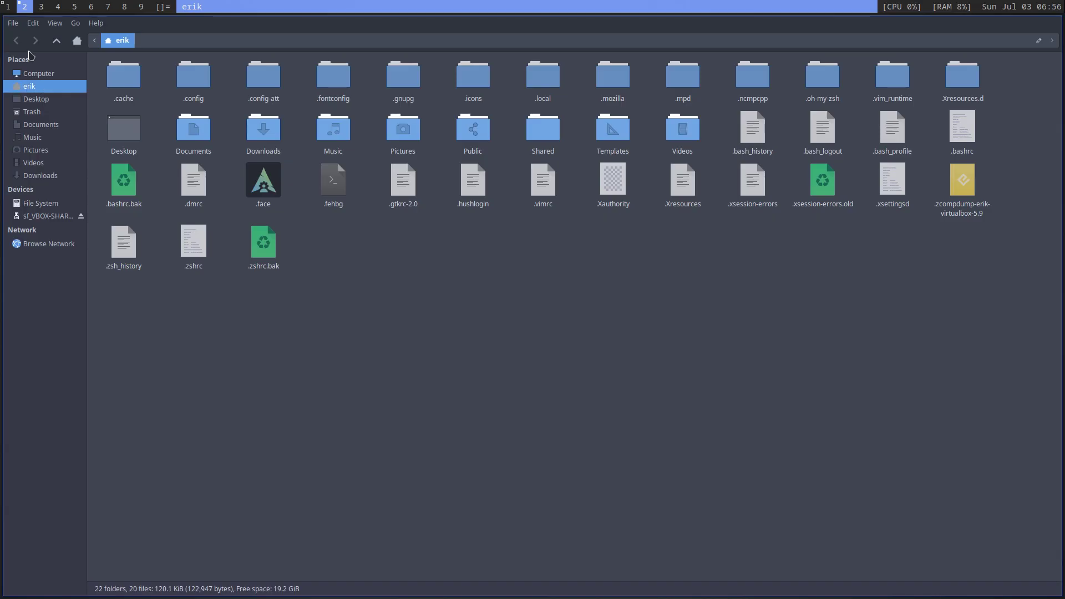
pyautogui.doubleClick(193, 77)
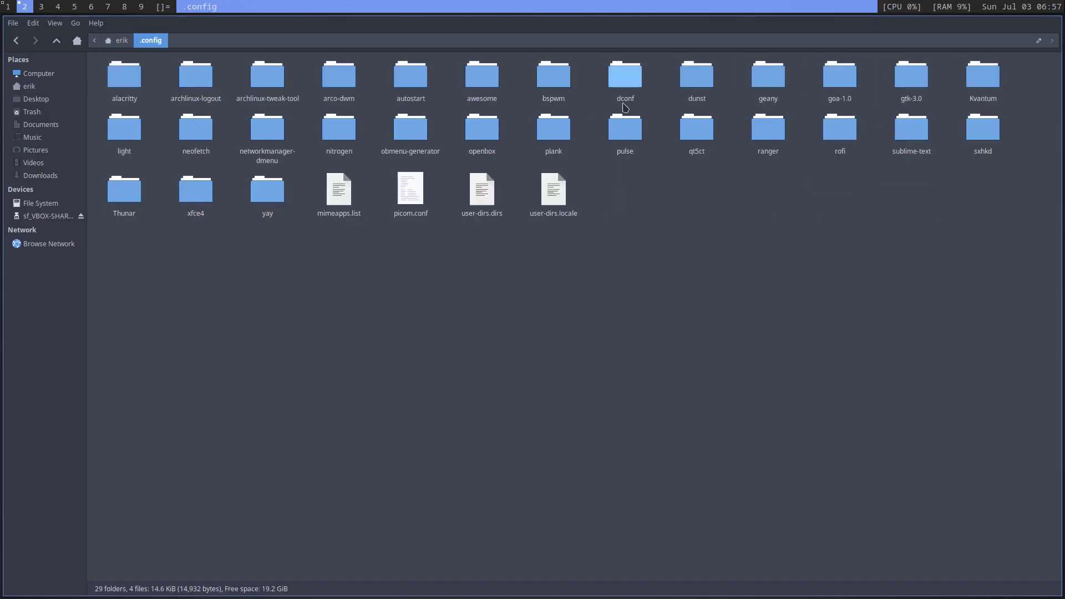
pyautogui.doubleClick(191, 139)
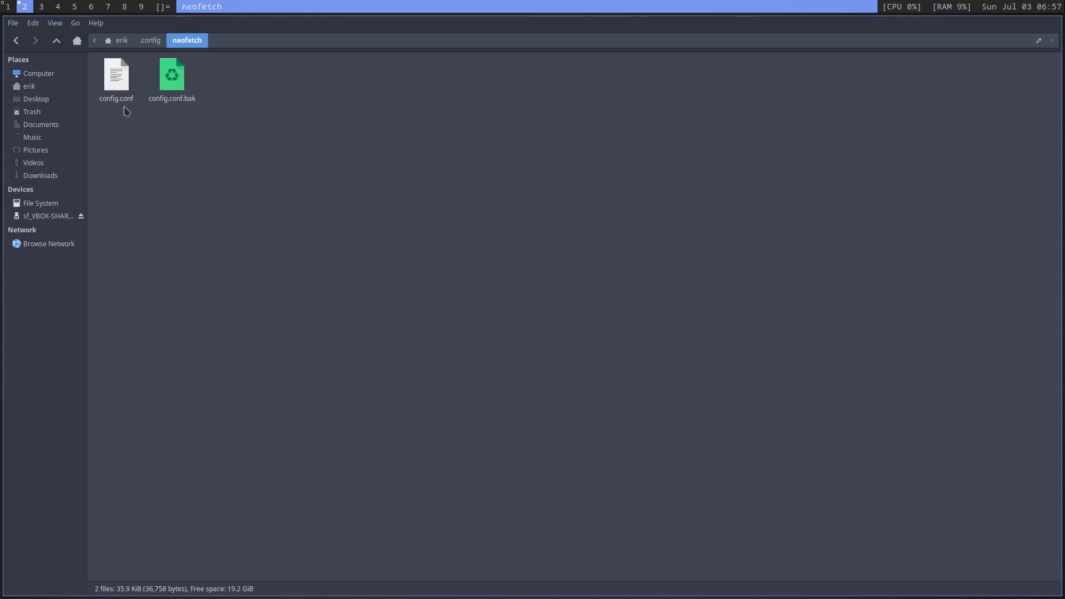
# Step: Inspect config.conf and config.conf.bak in the neofetch folder, leaving only config.conf selected
pyautogui.moveTo(105, 134); pyautogui.dragTo(189, 90)
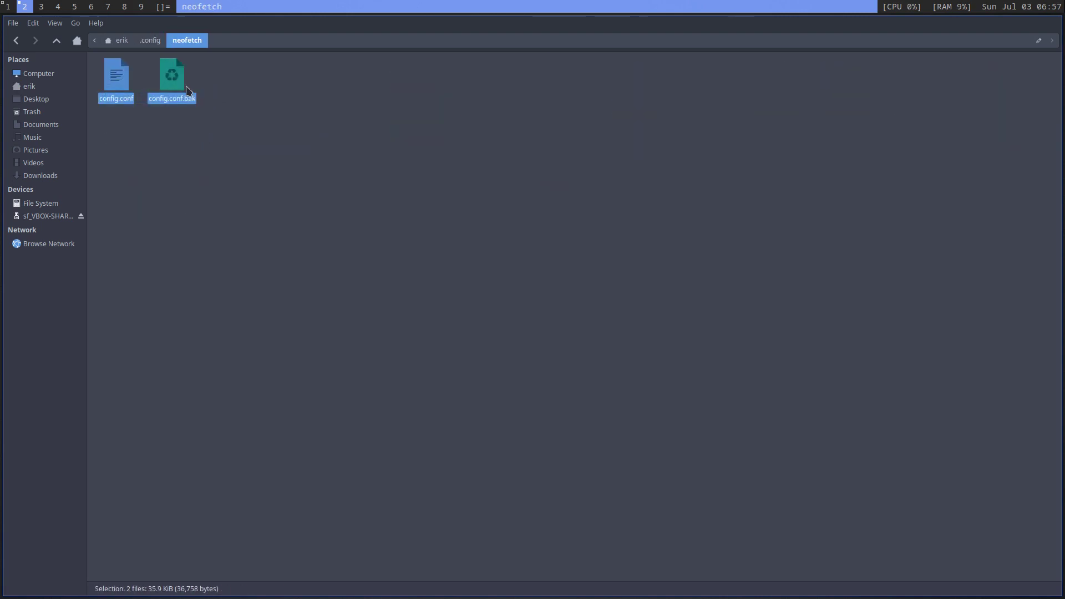
pyautogui.rightClick(173, 78)
pyautogui.click(236, 322)
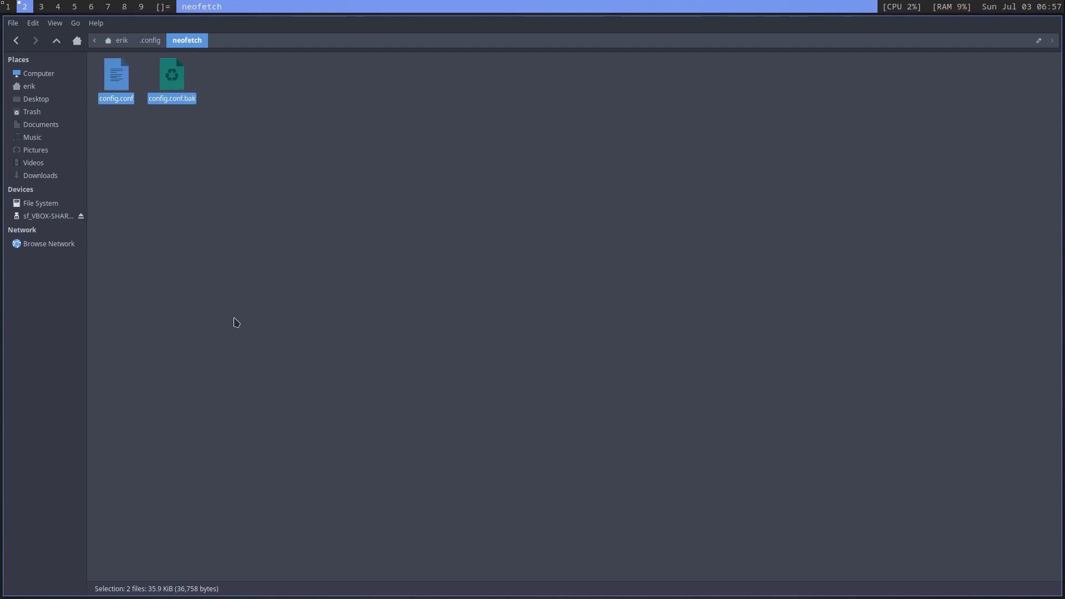
pyautogui.click(114, 118)
pyautogui.click(112, 82)
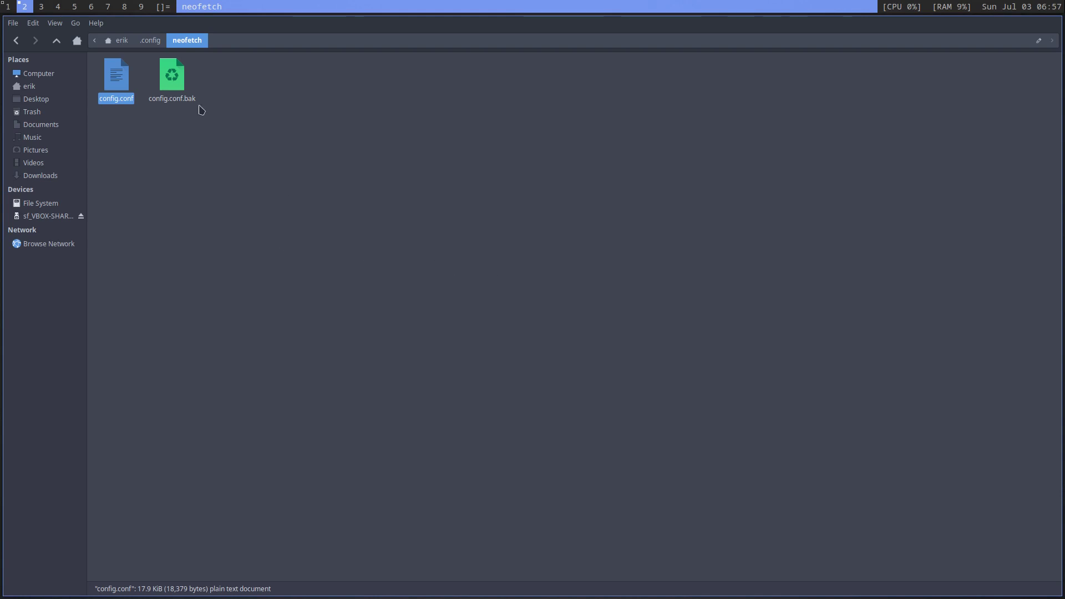
# Step: In the terminal on workspace 1, remove the archcraft-scripts package with pacman using the sudo password, and try to run neofetch
pyautogui.click(8, 6)
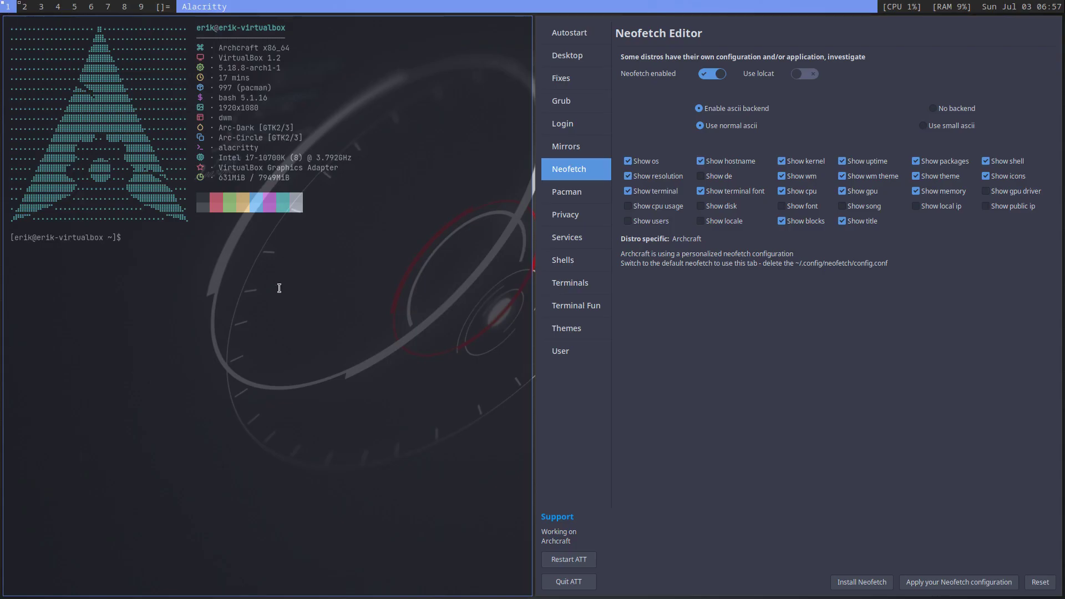
pyautogui.write('sudo pacman -R archcraft-scripts')
pyautogui.press('Return')
pyautogui.press('Return')
pyautogui.press('Return')
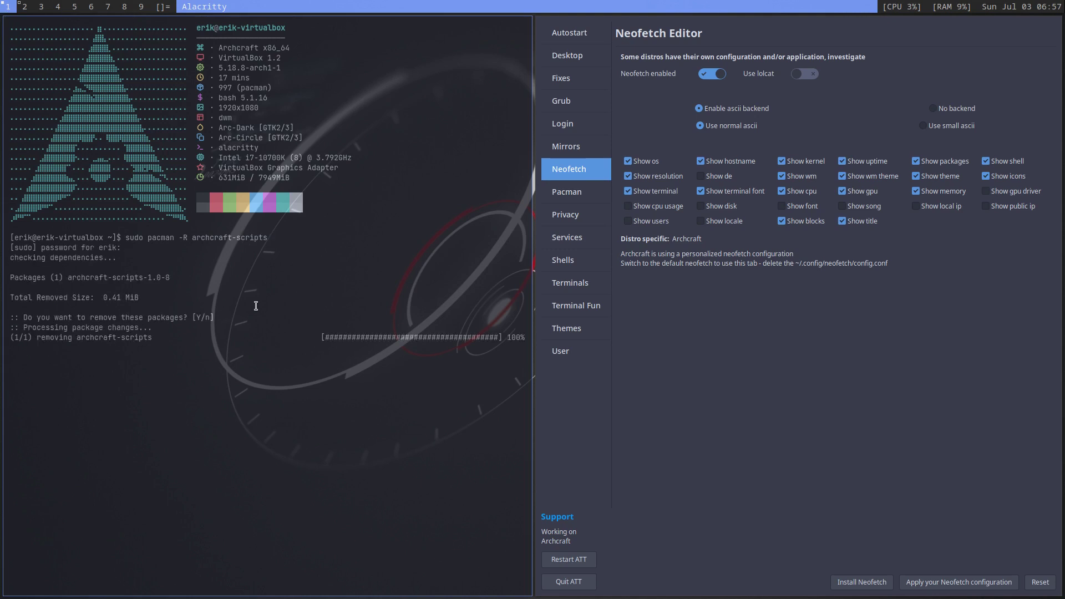
pyautogui.write('neofetch')
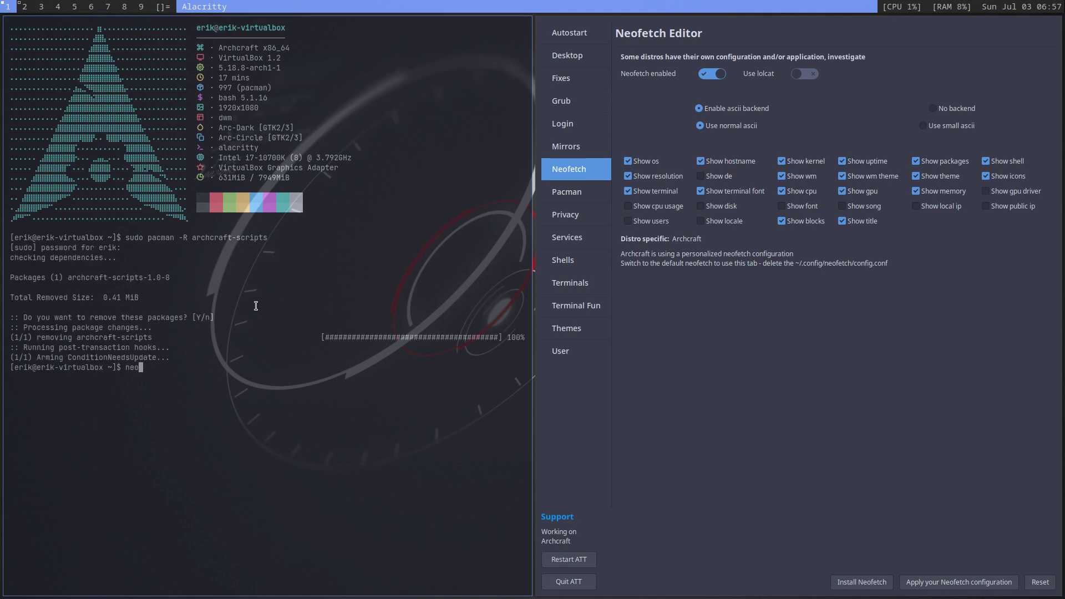
pyautogui.press('Return')
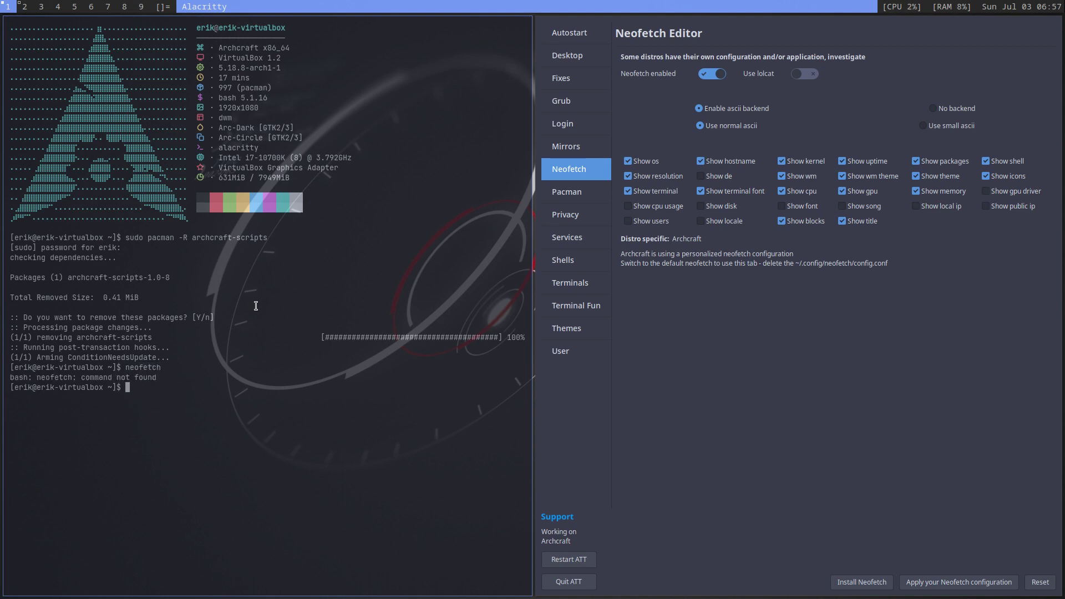
# Step: Install the neofetch package with pacman and run neofetch
pyautogui.write('sudo pacman -S neofet')
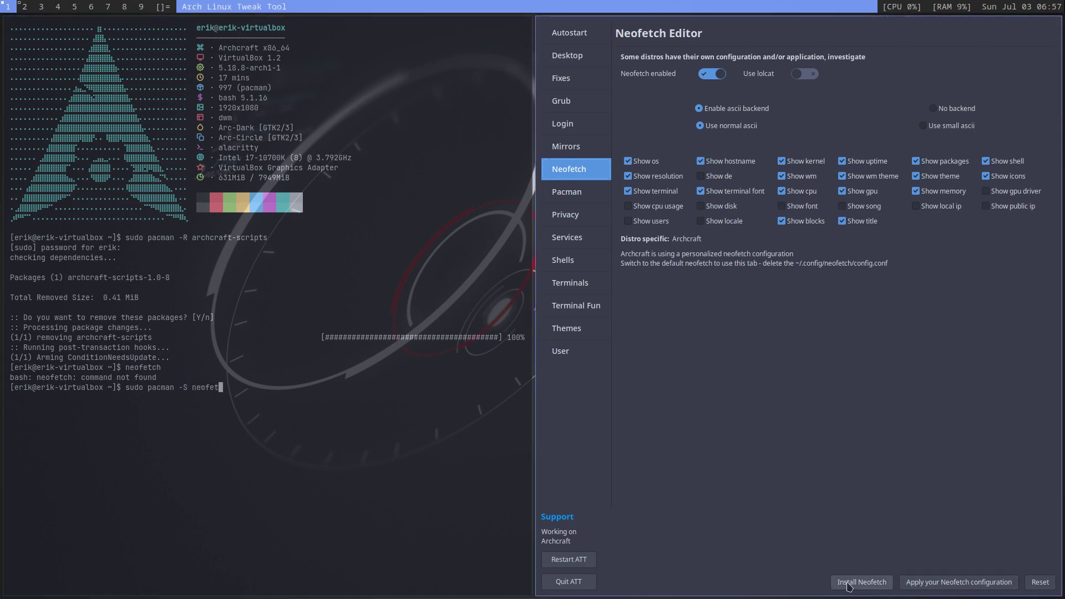
pyautogui.write('ch')
pyautogui.press('Return')
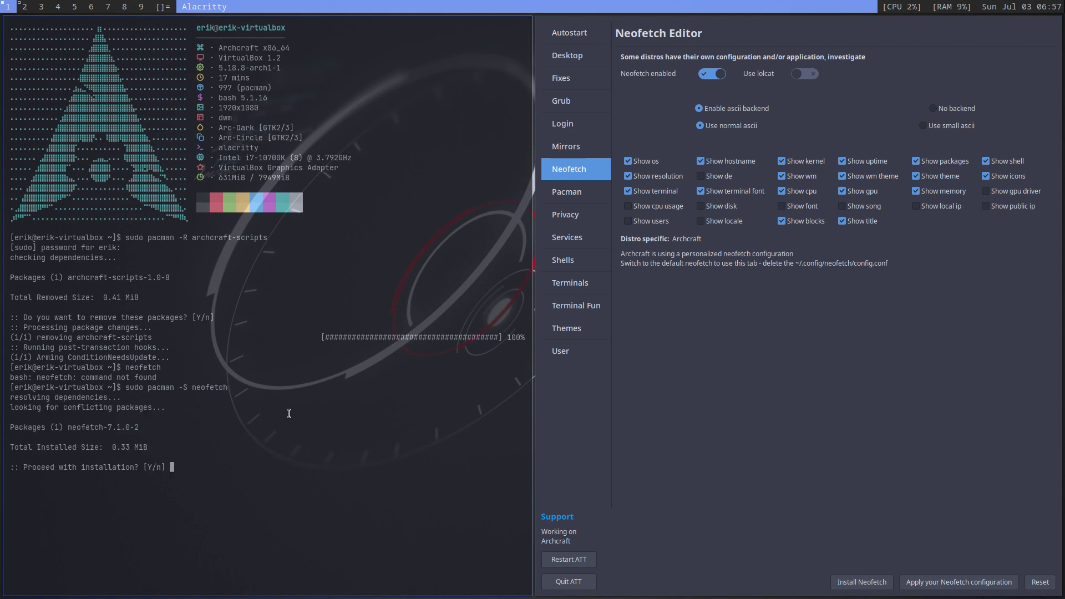
pyautogui.press('Return')
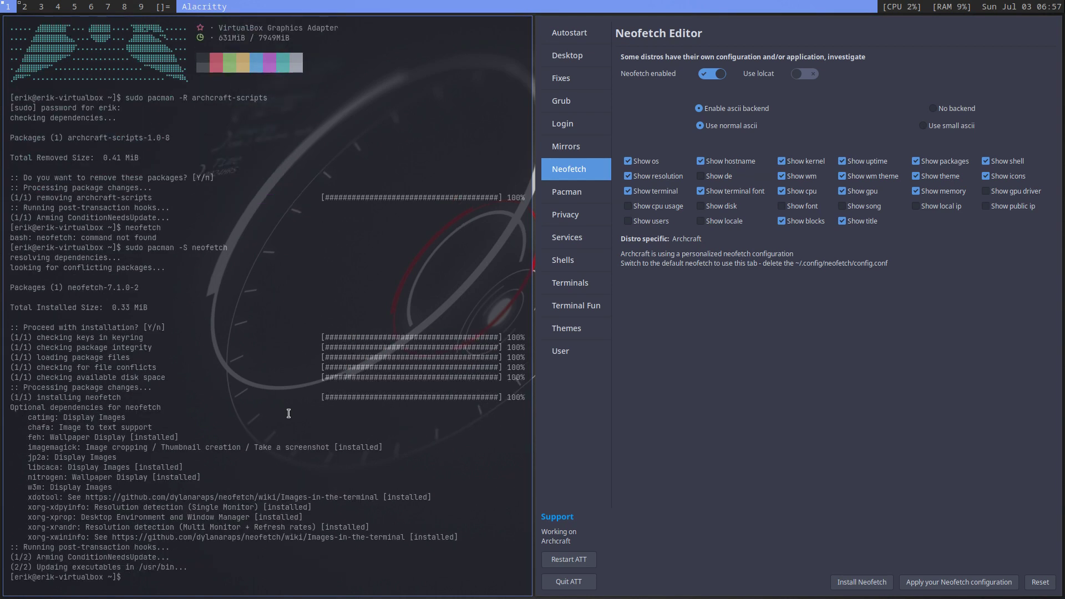
pyautogui.write('neofetch')
pyautogui.press('Return')
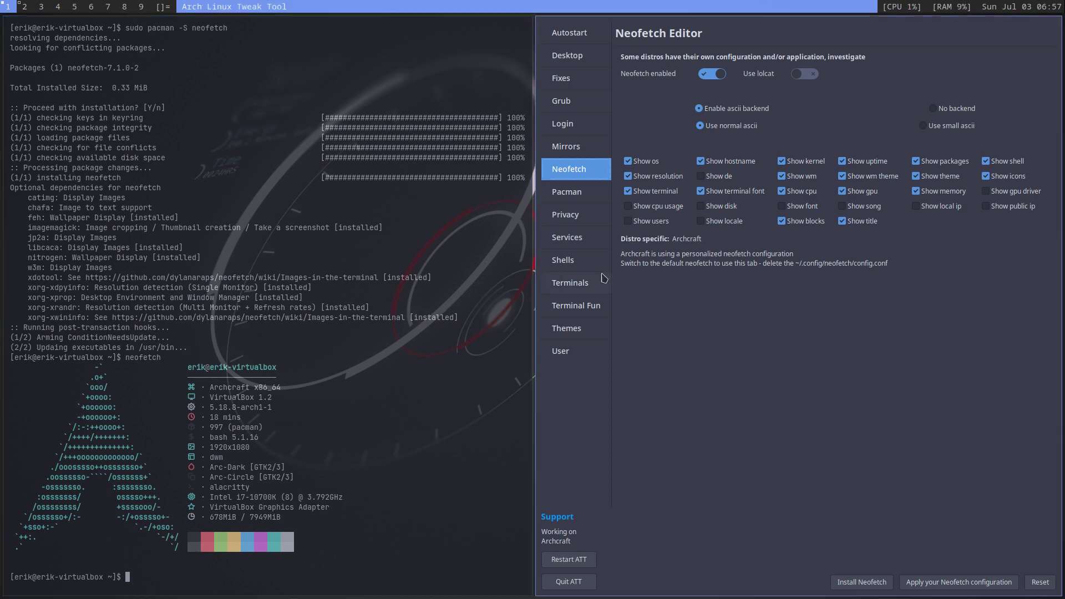
# Step: Turn off cpu, wm, blocks, title, gpu and wm theme in the Neofetch configuration, apply it, and rerun neofetch
pyautogui.click(782, 193)
pyautogui.click(796, 178)
pyautogui.click(800, 221)
pyautogui.click(848, 221)
pyautogui.click(865, 191)
pyautogui.click(871, 176)
pyautogui.click(977, 581)
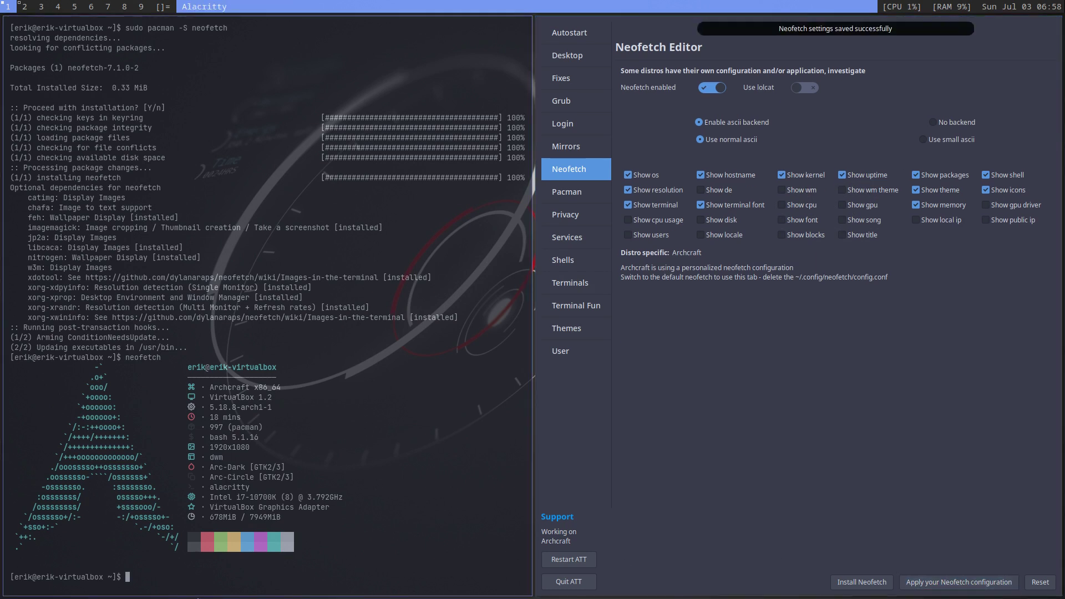
pyautogui.write('neofetch')
pyautogui.press('Return')
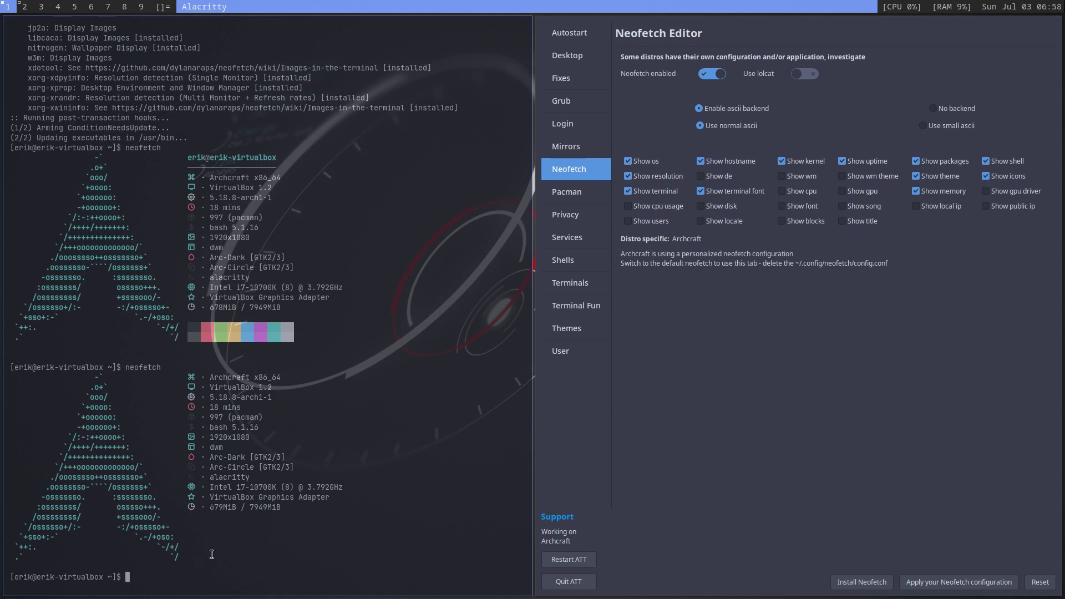
# Step: Turn off terminal font, hostname, kernel and uptime in the Neofetch configuration, apply it, and check the output in a new terminal
pyautogui.click(752, 193)
pyautogui.click(749, 163)
pyautogui.click(794, 162)
pyautogui.click(857, 163)
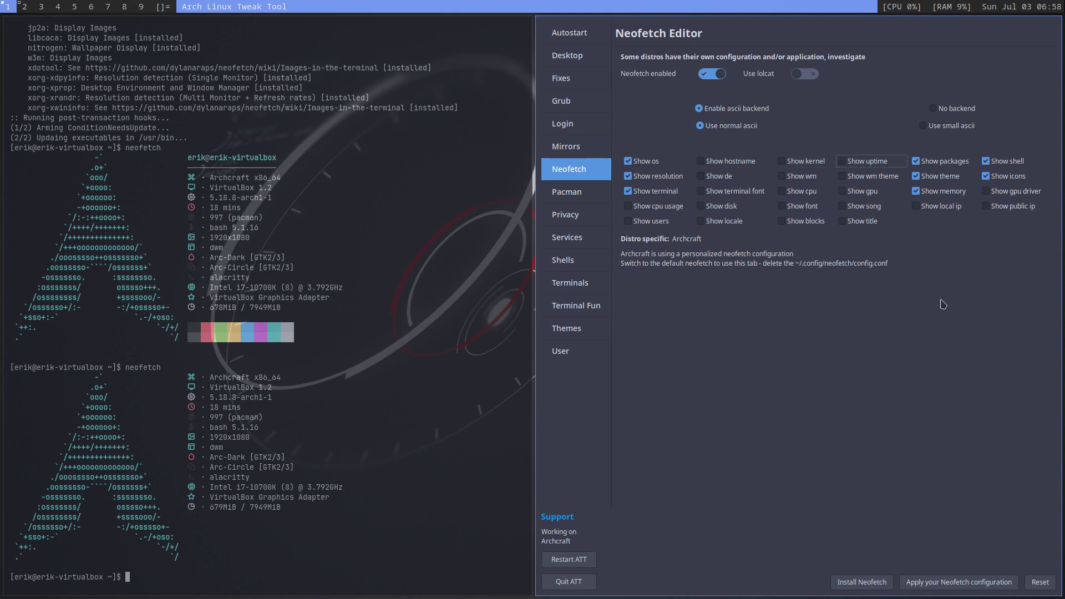
pyautogui.click(988, 586)
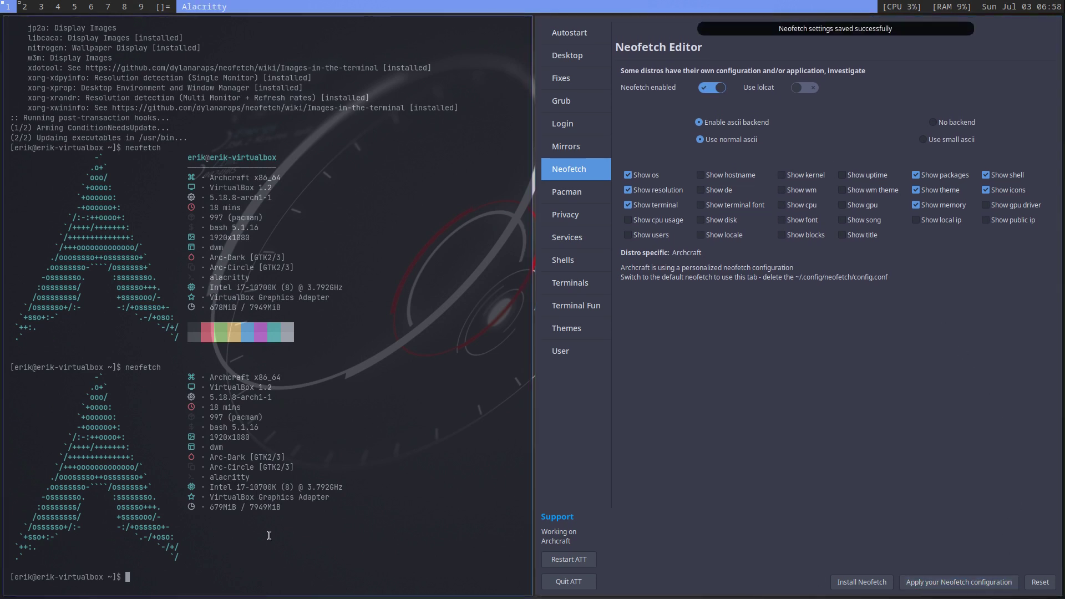
pyautogui.press('super+Return')
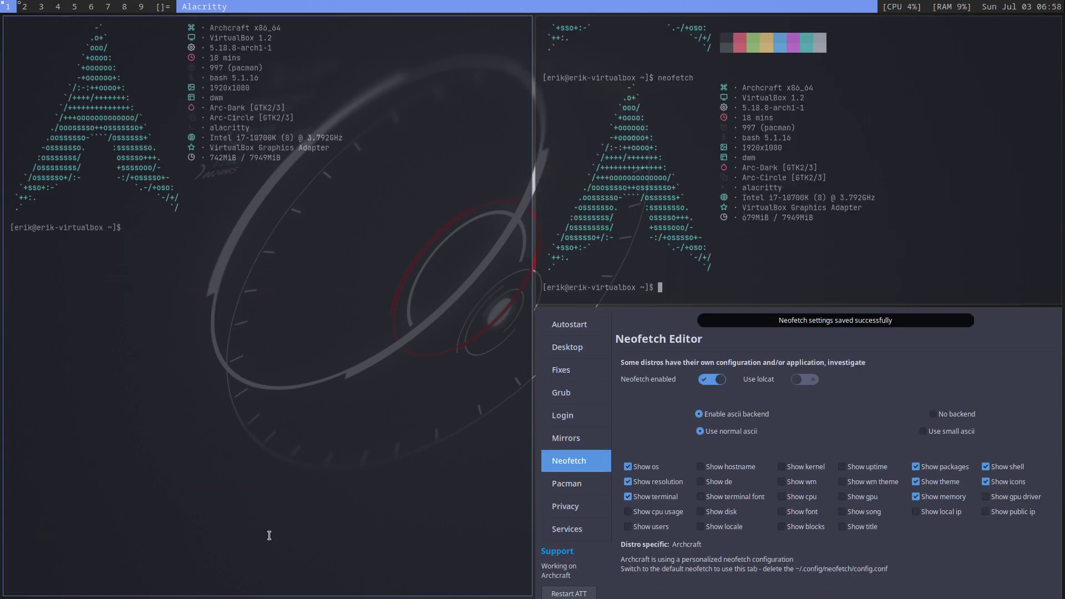
# Step: Rerun neofetch, then on workspace 2 delete config.conf from ~/.config/neofetch and check the output in a new terminal
pyautogui.write('neofetch')
pyautogui.press('Return')
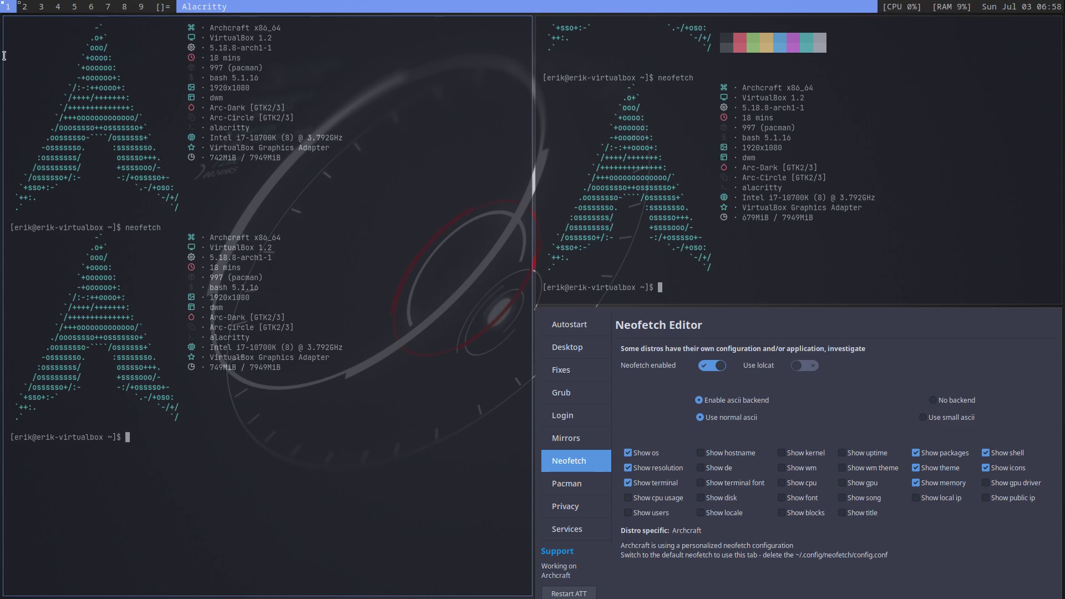
pyautogui.click(24, 7)
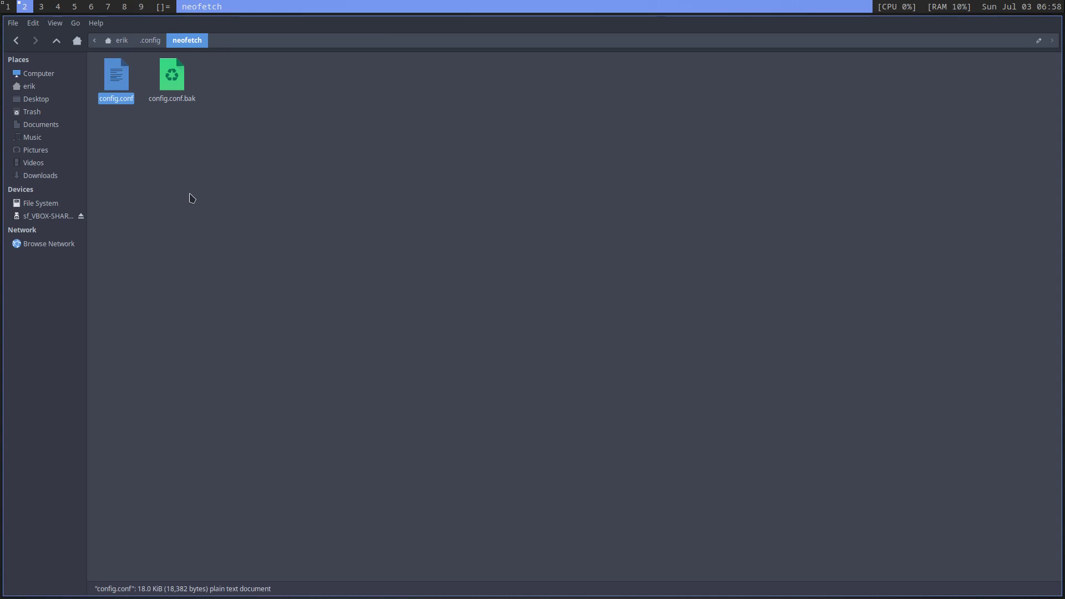
pyautogui.press('Delete')
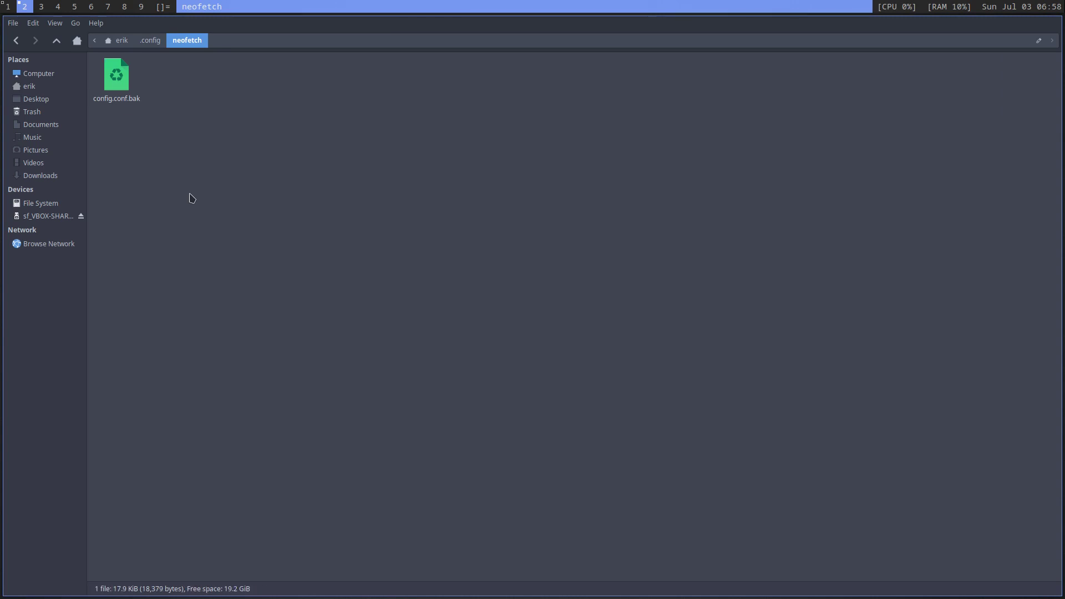
pyautogui.press('super+Return')
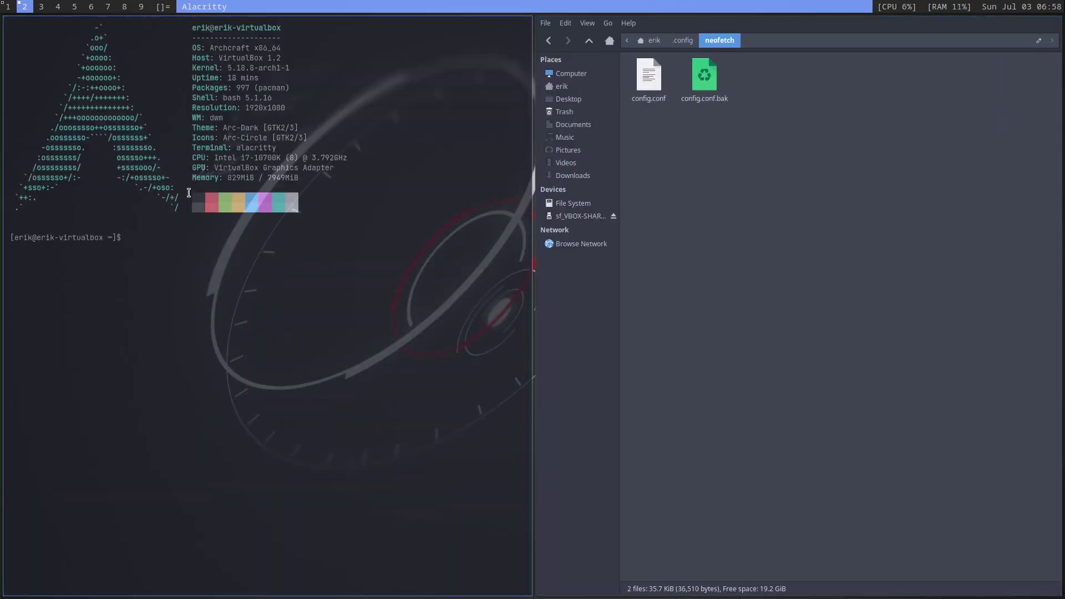
# Step: Delete the regenerated config.conf from the neofetch folder again and run neofetch in the terminal beside it
pyautogui.click(650, 85)
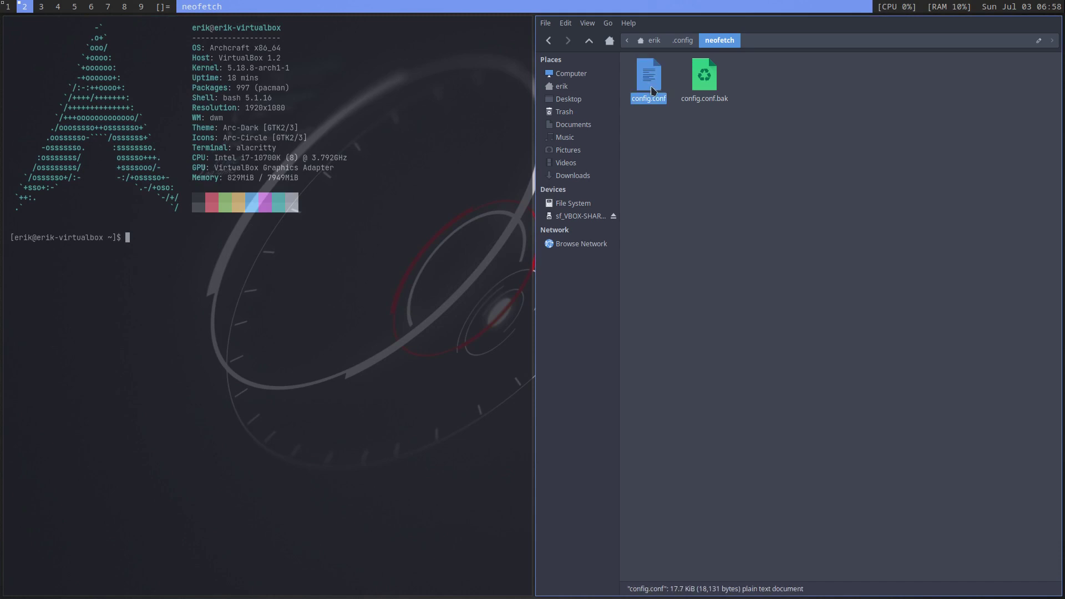
pyautogui.click(650, 129)
pyautogui.click(650, 82)
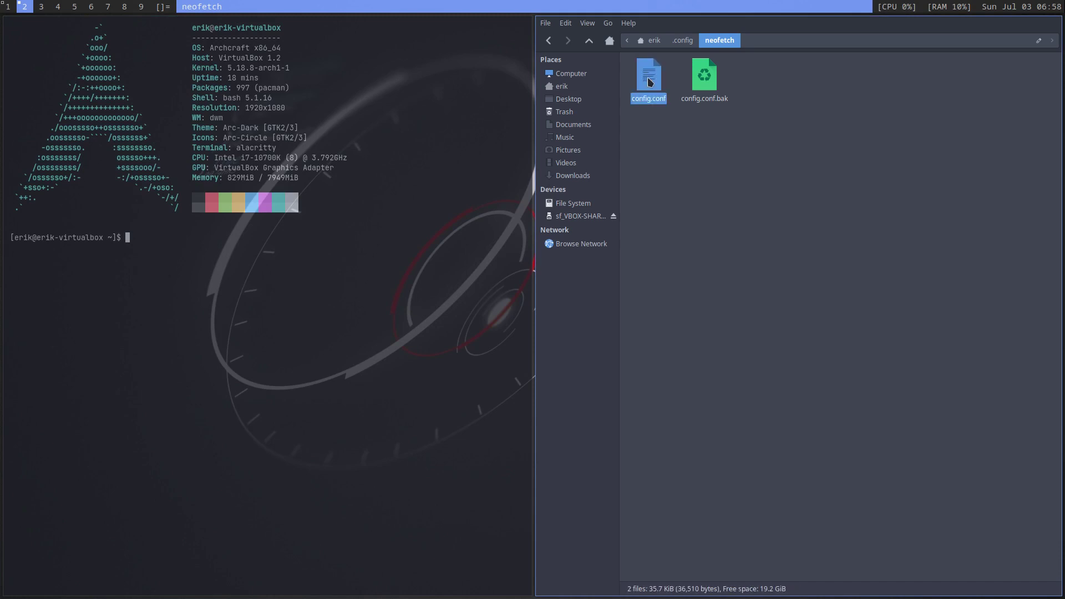
pyautogui.press('Delete')
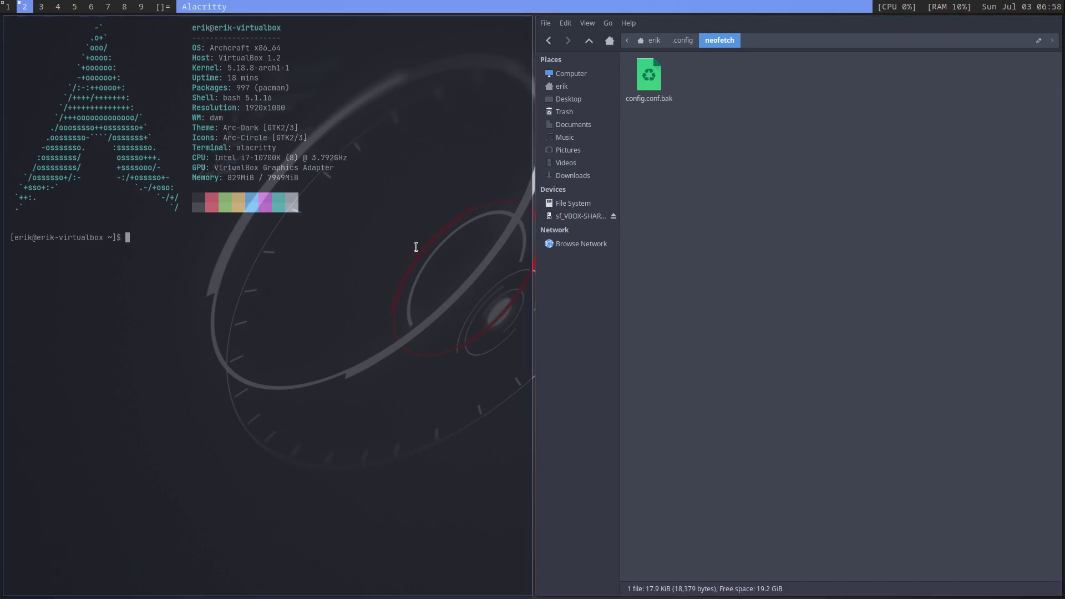
pyautogui.press('BackSpace')
pyautogui.write('neofetch')
pyautogui.press('Return')
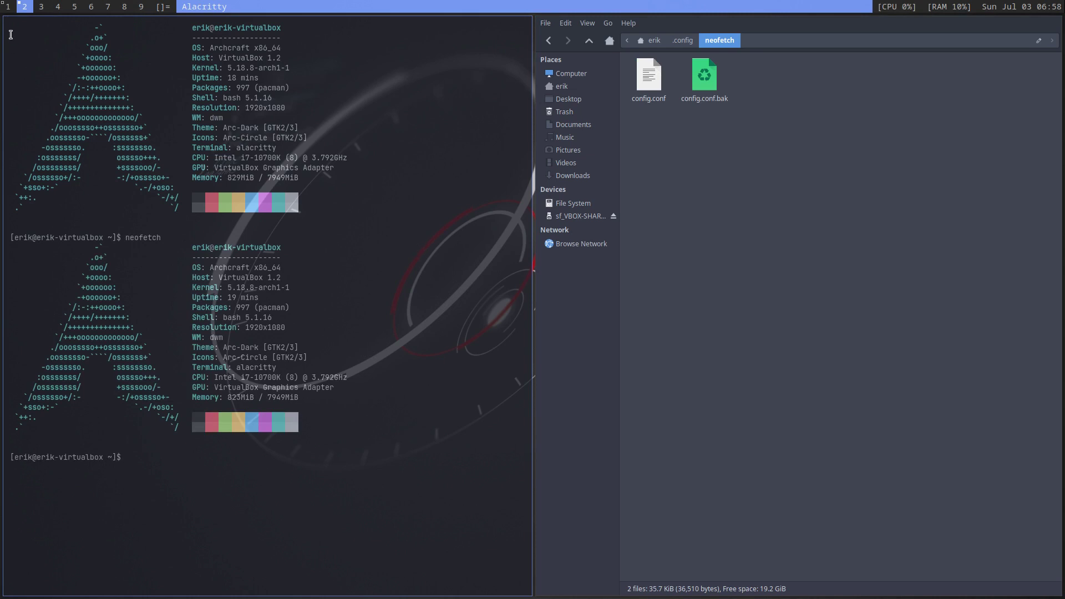
# Step: Restart Arch Linux Tweak Tool on workspace 1 without the old terminals, and compare its Neofetch settings with the output in a temporary terminal
pyautogui.click(7, 6)
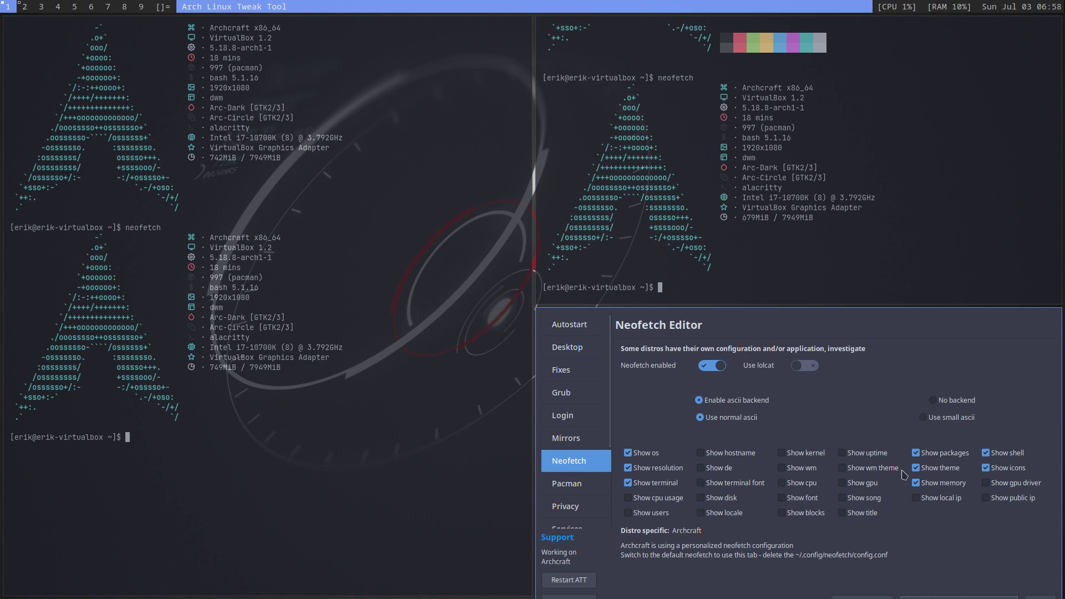
pyautogui.press('super+m')
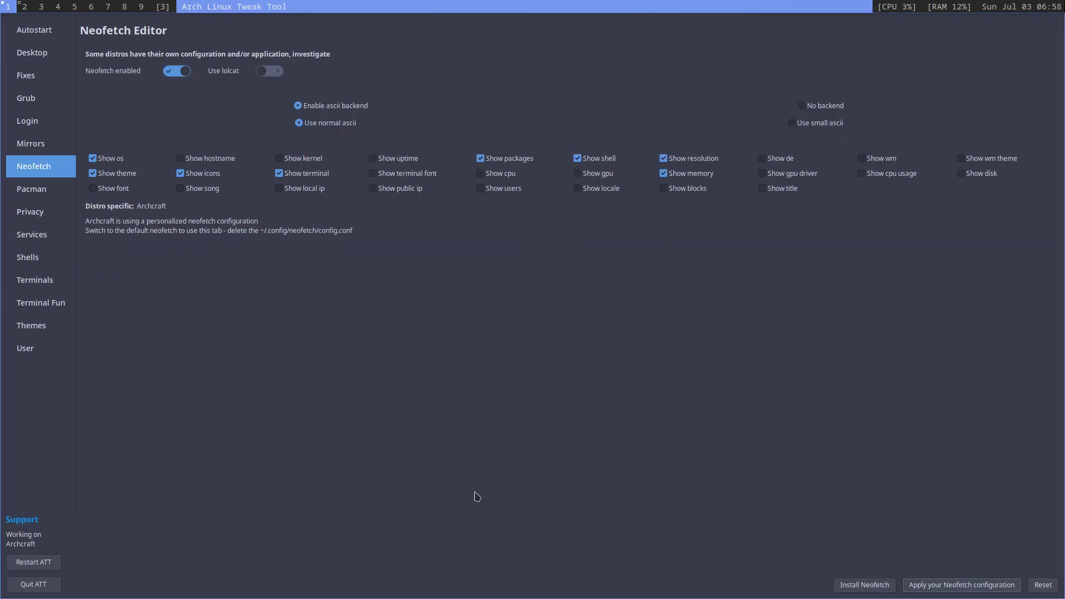
pyautogui.press('super+j')
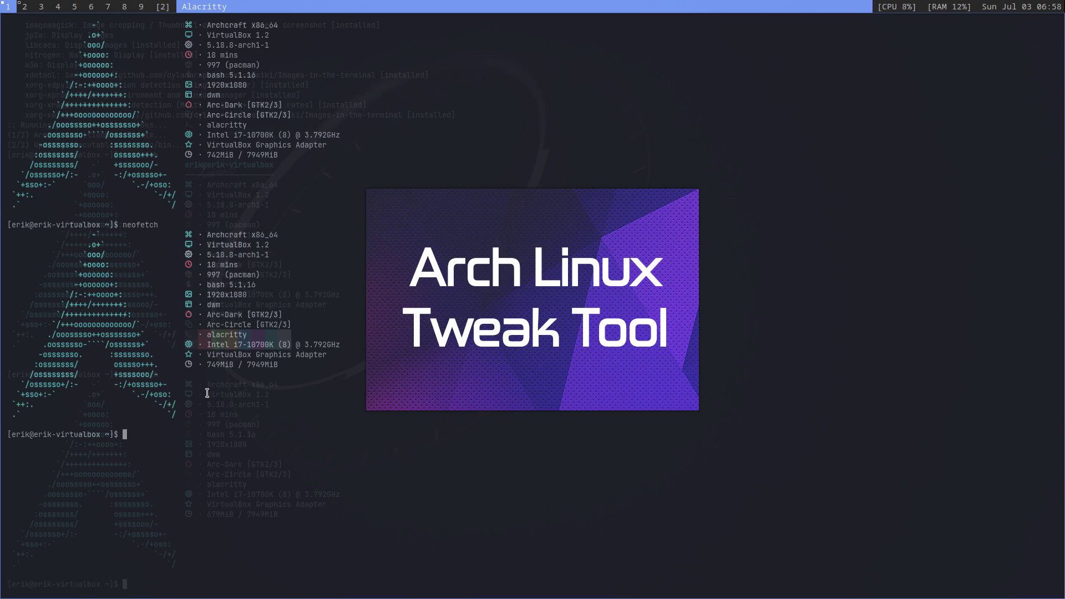
pyautogui.press('super+q')
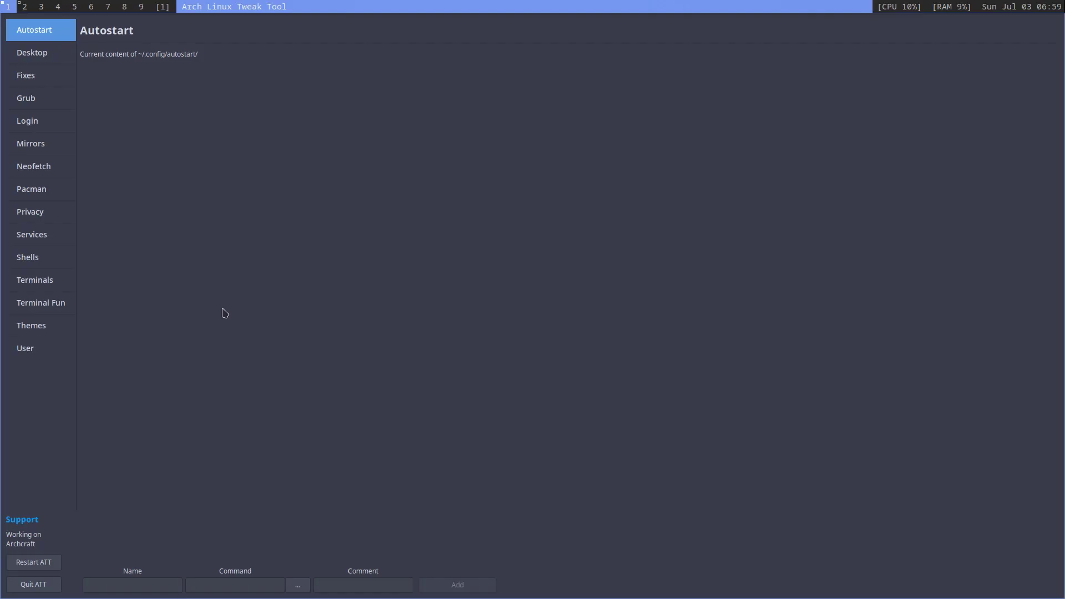
pyautogui.click(50, 169)
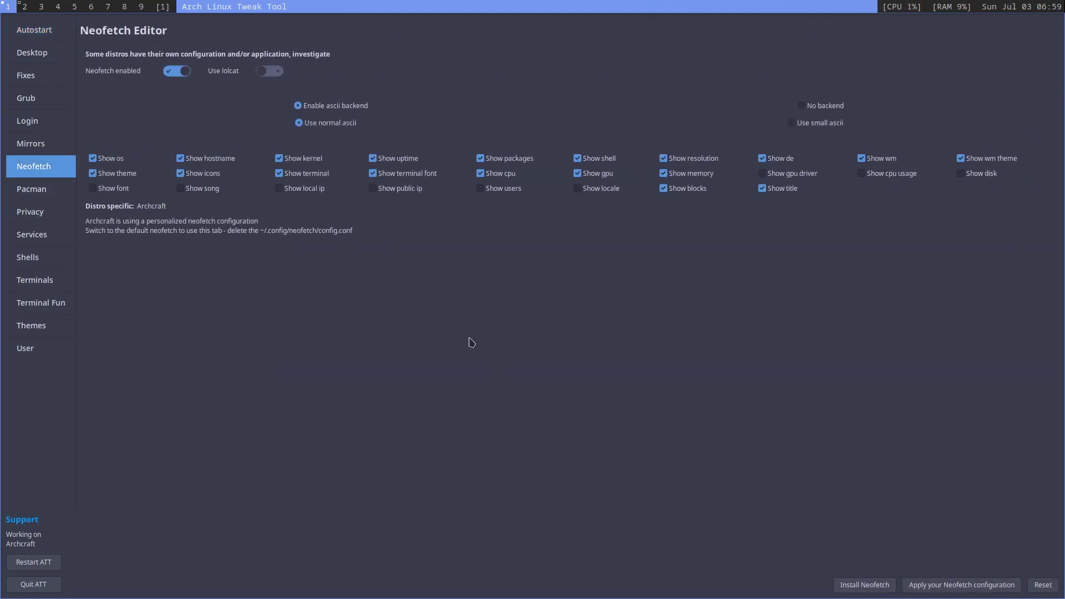
pyautogui.press('super+Return')
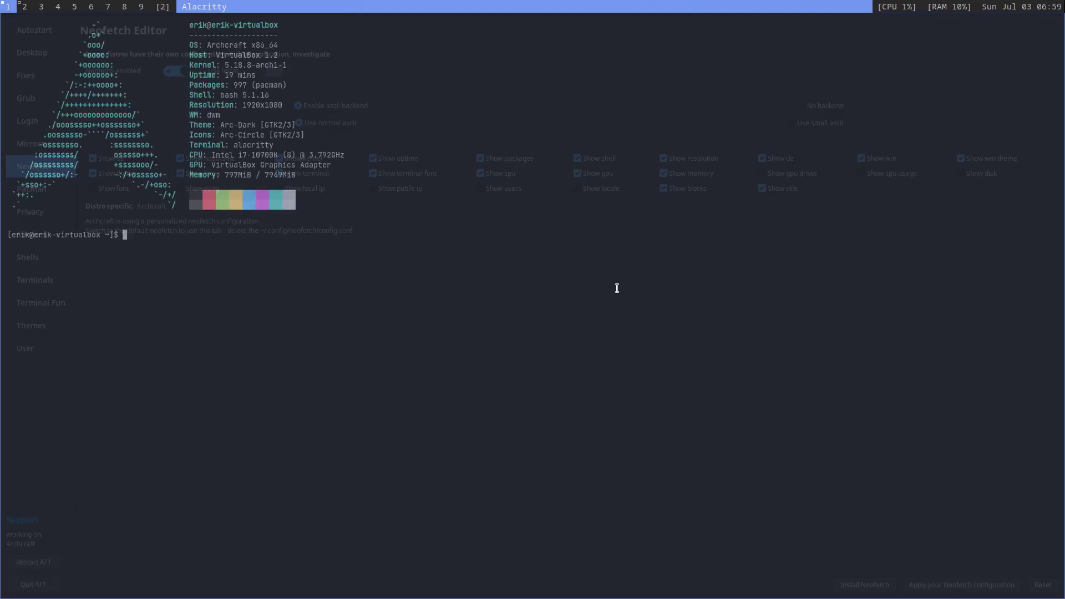
pyautogui.press('super+q')
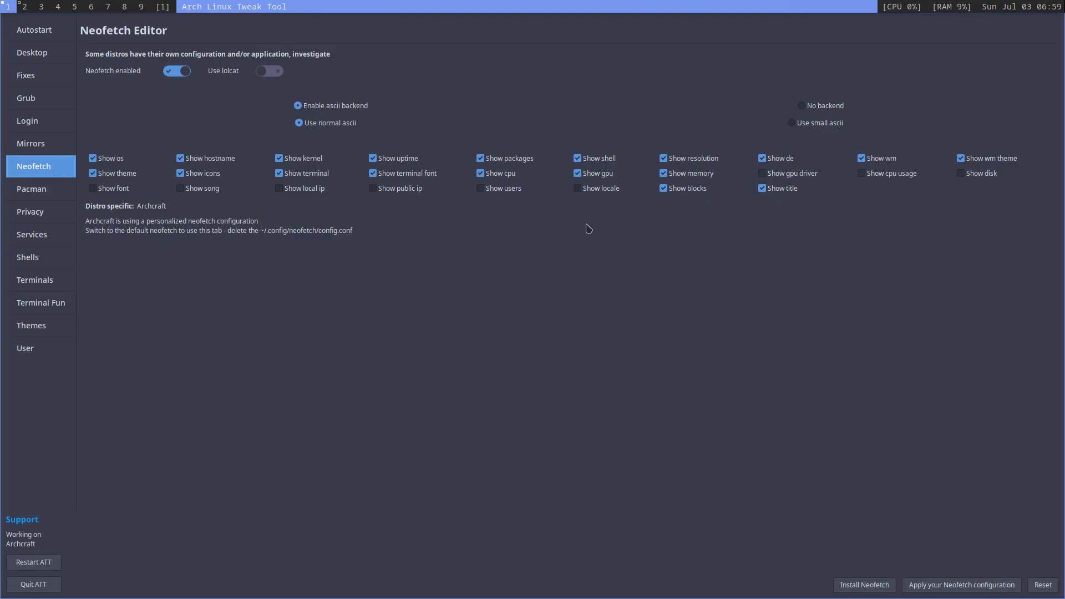
# Step: Apply the small ascii option to the Neofetch configuration, and replace the windows on workspace 2 with a new terminal to check it
pyautogui.click(792, 123)
pyautogui.click(978, 590)
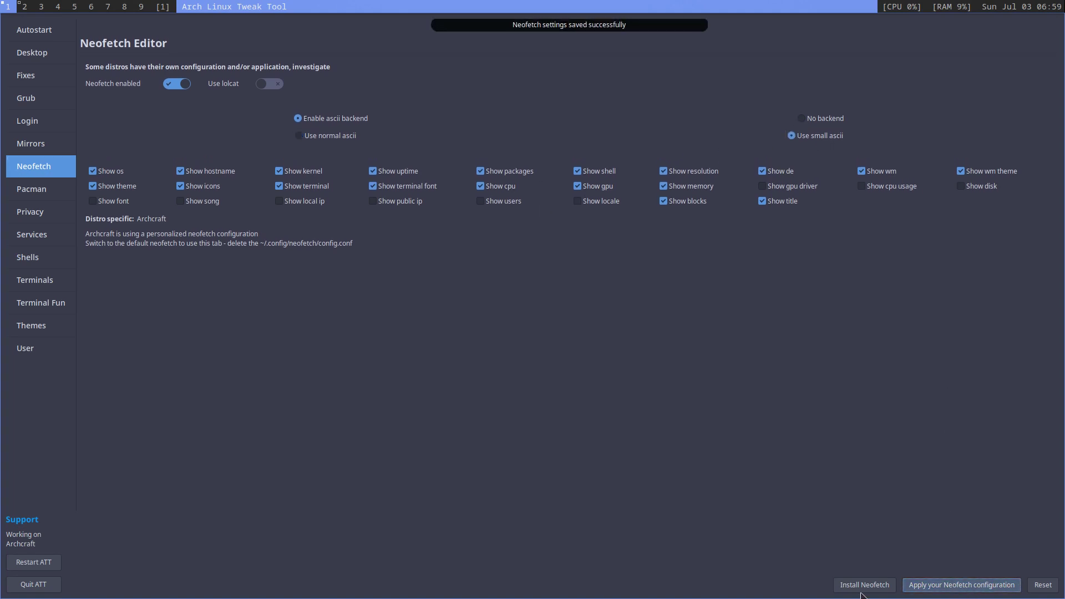
pyautogui.click(26, 8)
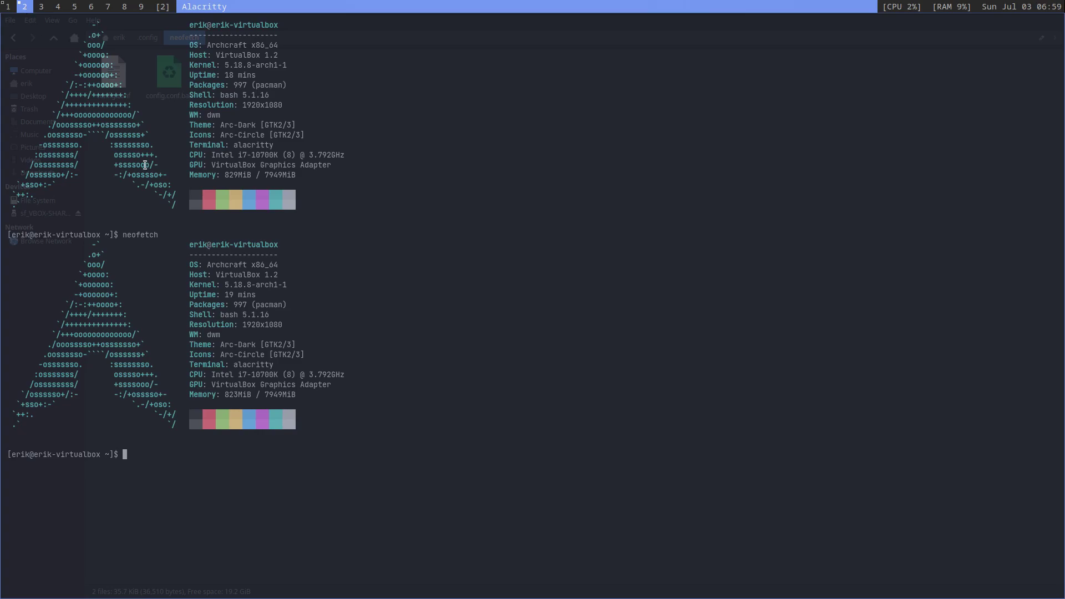
pyautogui.press('super+q')
pyautogui.press('super+q')
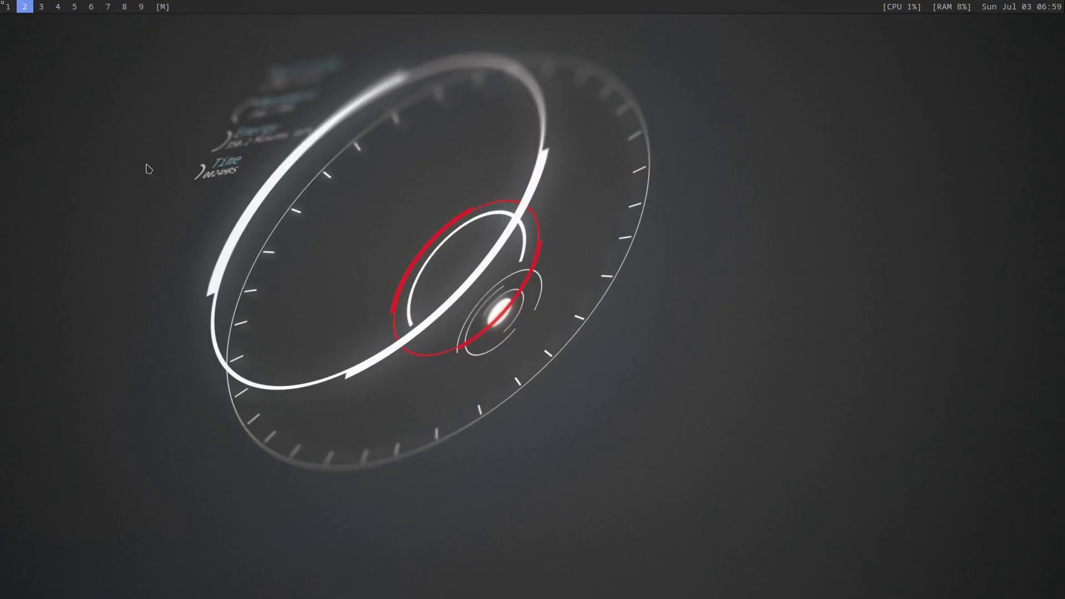
pyautogui.press('super+Return')
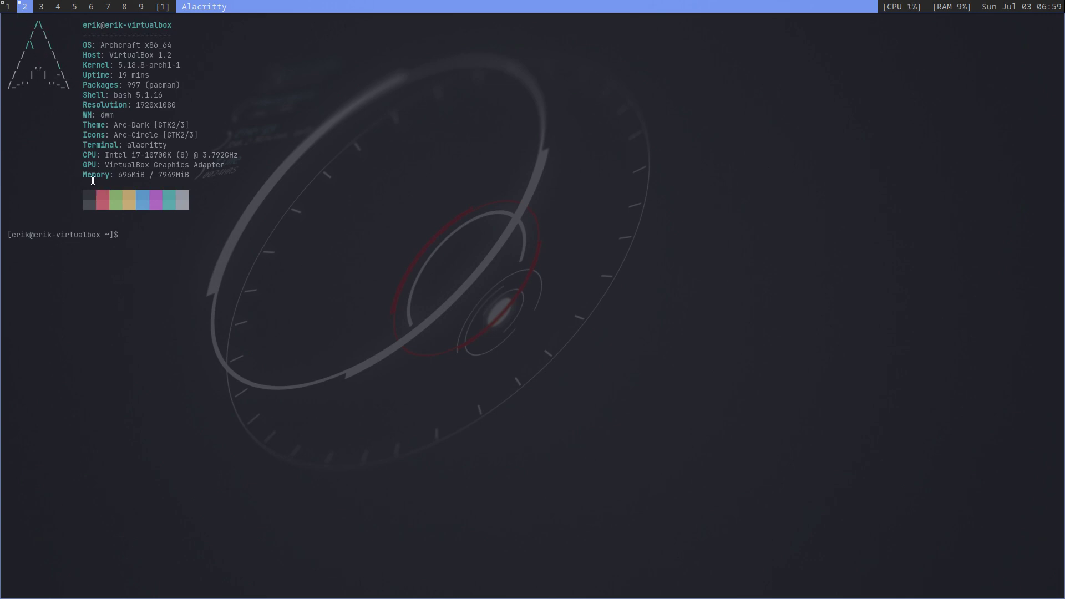
# Step: Turn off icons, theme, hostname, kernel, terminal, uptime, terminal font, cpu and gpu for Neofetch, apply it, and check a new terminal on workspace 2
pyautogui.click(7, 6)
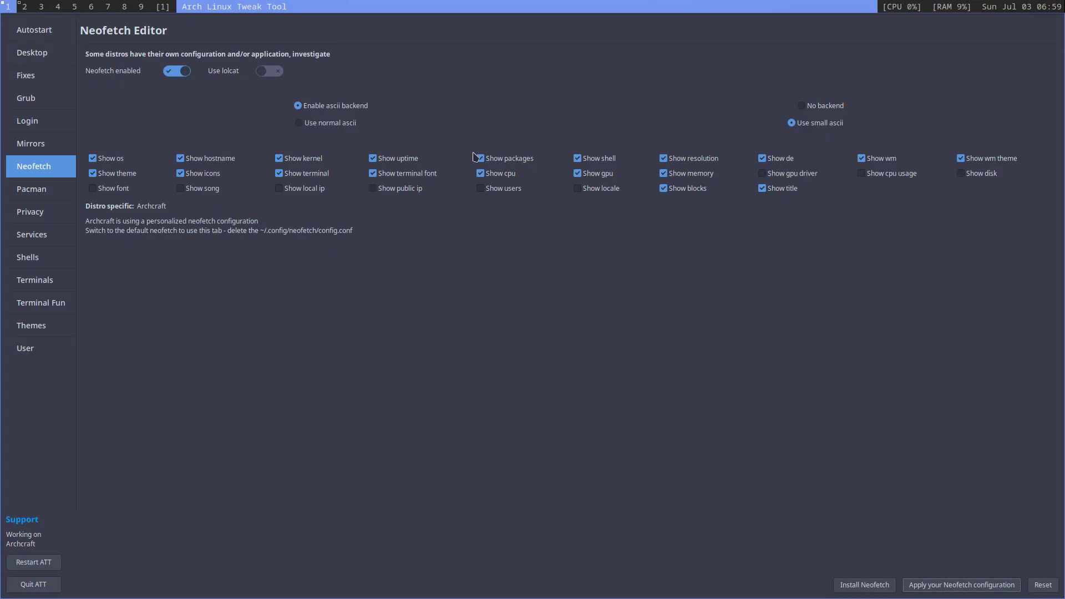
pyautogui.click(191, 174)
pyautogui.click(131, 174)
pyautogui.click(213, 161)
pyautogui.click(300, 160)
pyautogui.click(304, 174)
pyautogui.click(413, 162)
pyautogui.click(415, 175)
pyautogui.click(481, 174)
pyautogui.click(578, 173)
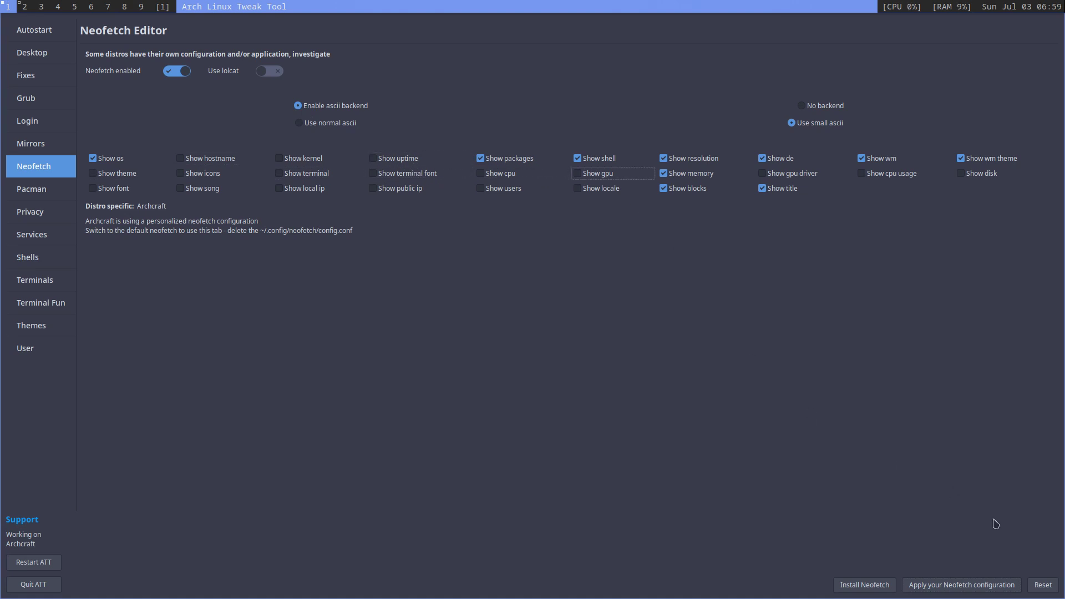
pyautogui.click(976, 585)
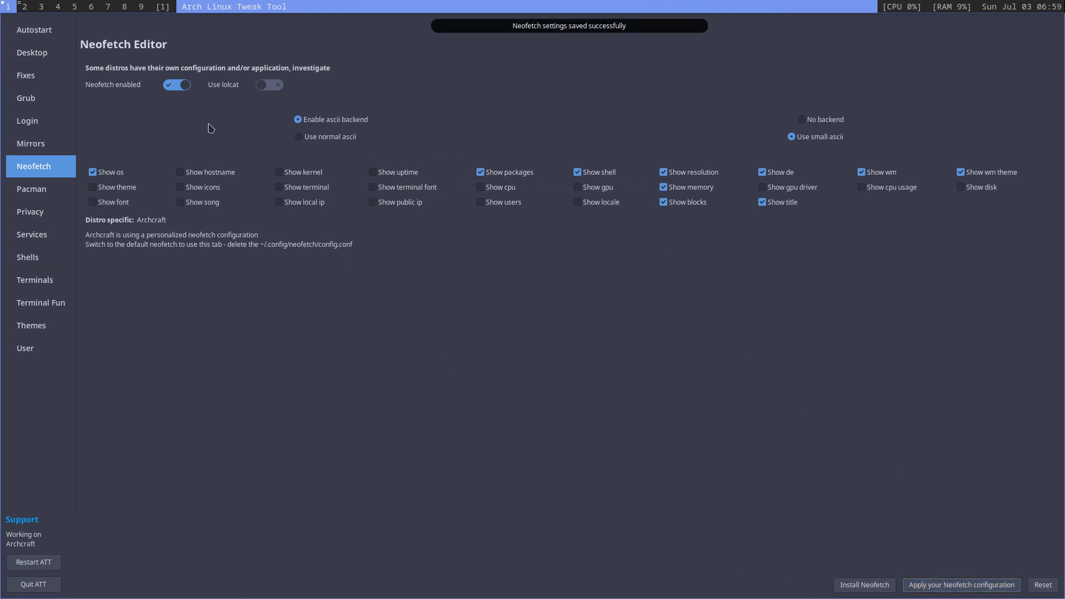
pyautogui.press('super+2')
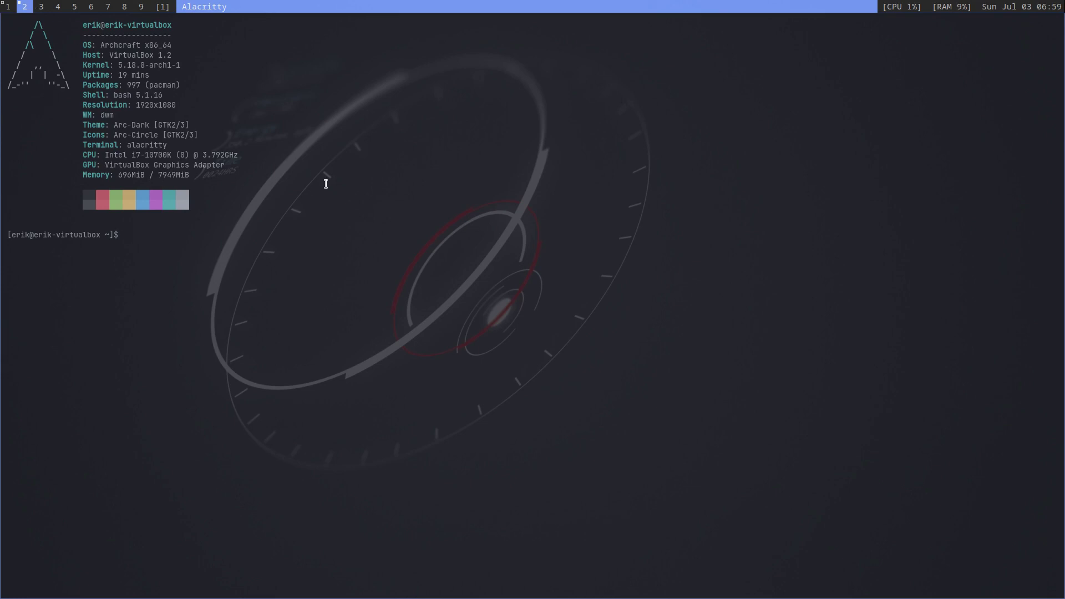
pyautogui.press('super+Return')
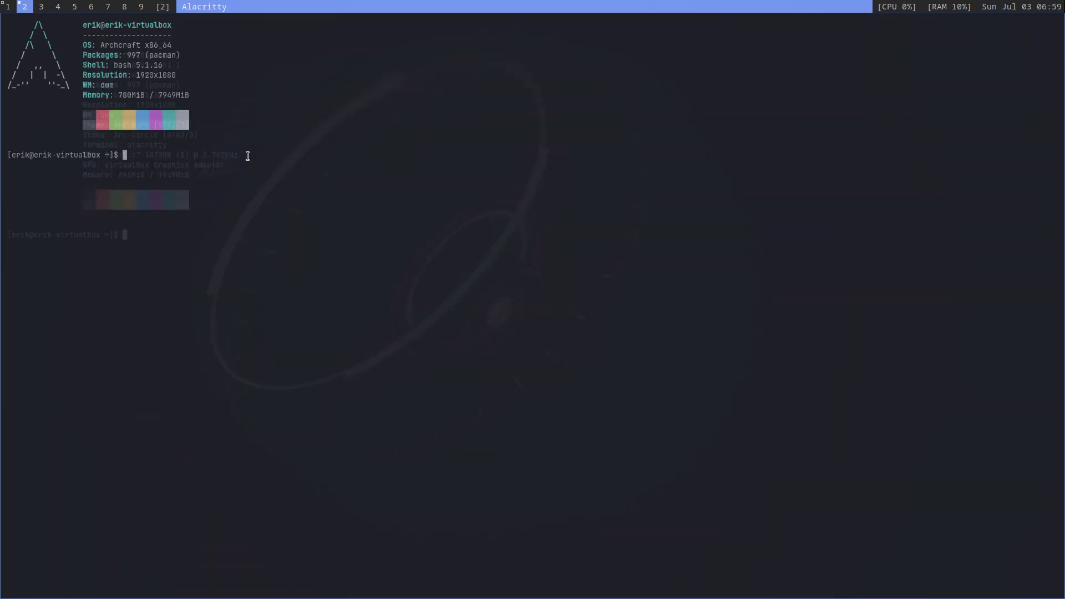
# Step: Turn off blocks and title in the Neofetch configuration, apply it, and rerun neofetch on workspace 2
pyautogui.click(5, 7)
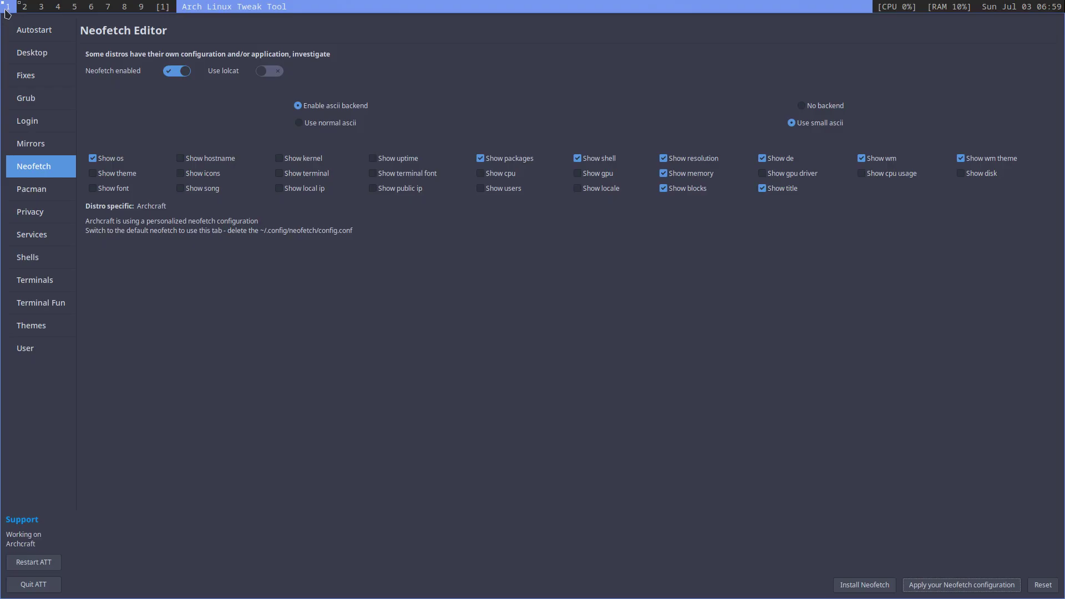
pyautogui.click(680, 188)
pyautogui.click(761, 189)
pyautogui.click(967, 586)
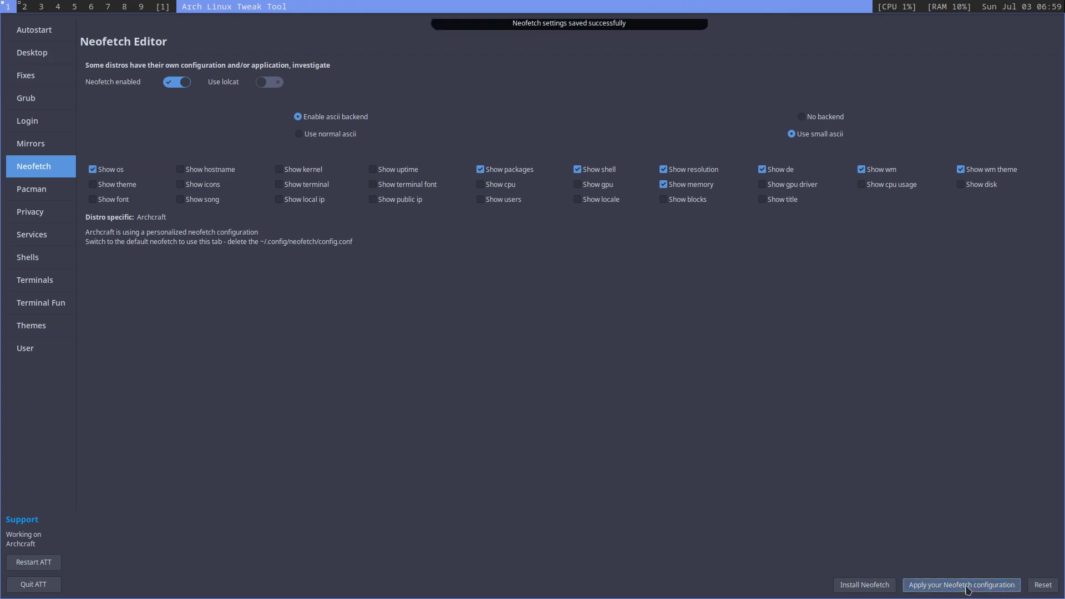
pyautogui.click(24, 6)
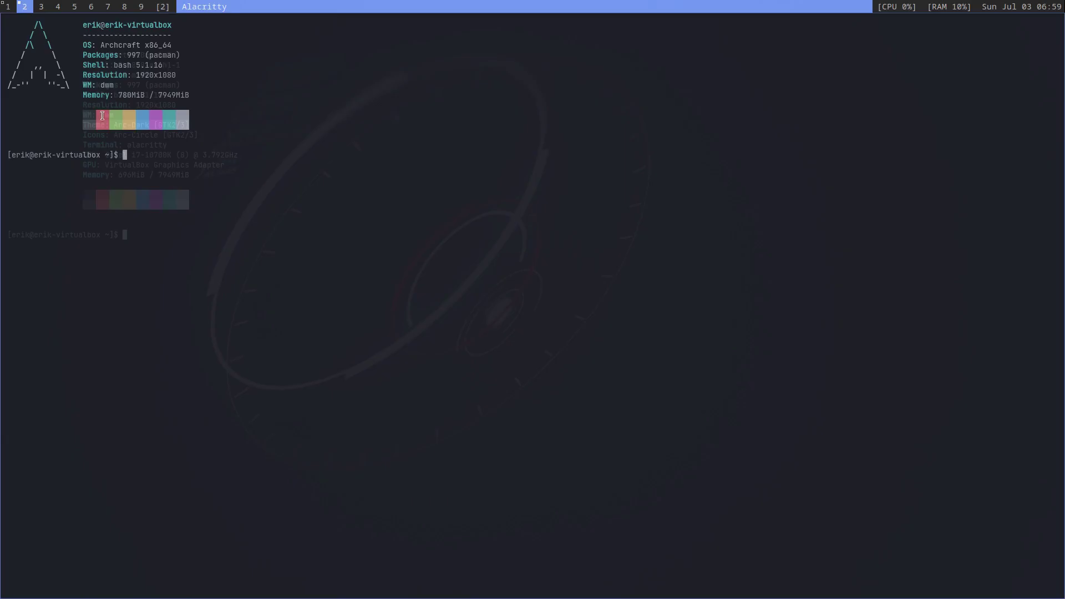
pyautogui.write('neofetch')
pyautogui.press('Return')
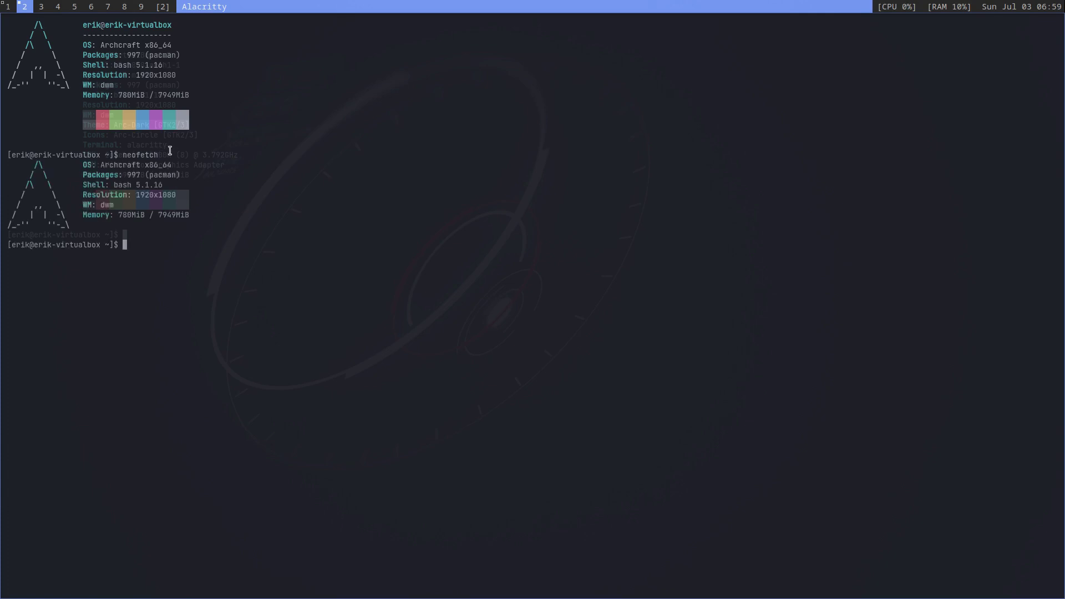
# Step: Enable lolcat for Neofetch and open several terminals on workspace 2 to compare the coloured output
pyautogui.click(8, 6)
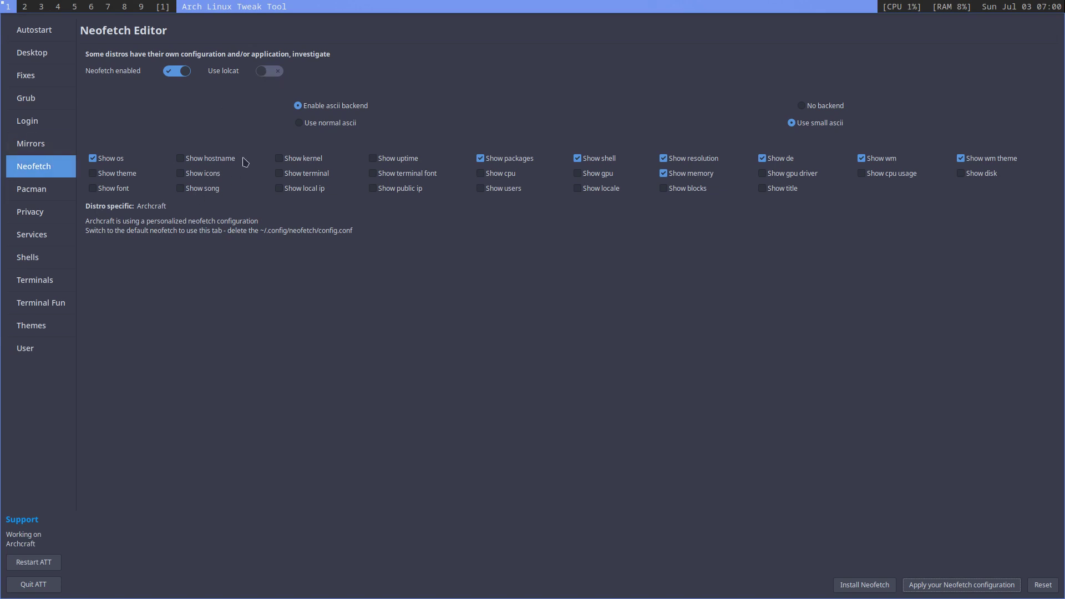
pyautogui.click(25, 10)
pyautogui.press('super+Return')
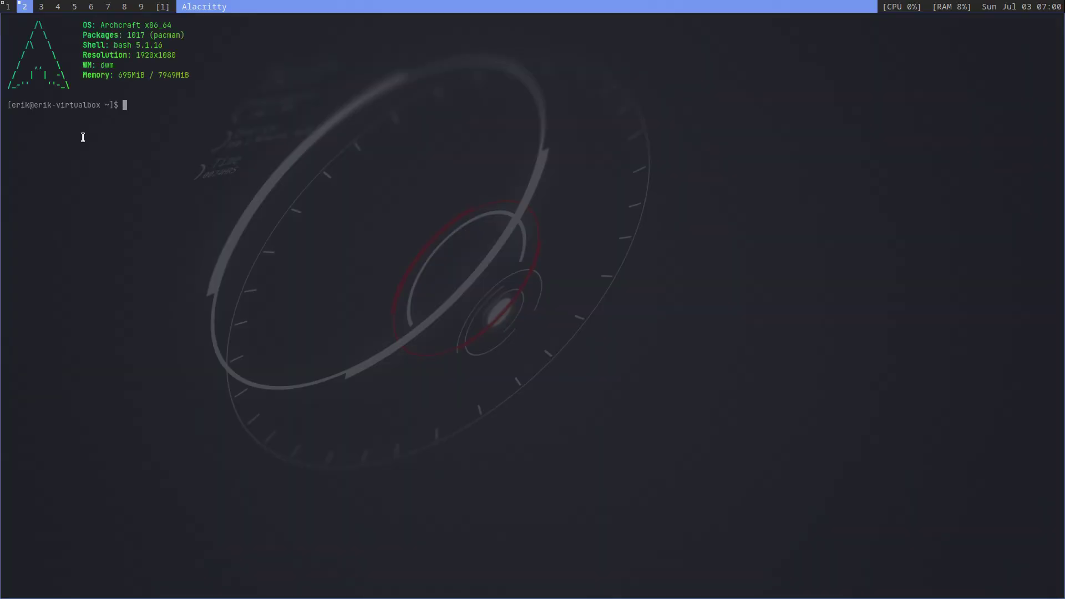
pyautogui.press('super+Return')
pyautogui.press('super+Return')
pyautogui.press('super+Return')
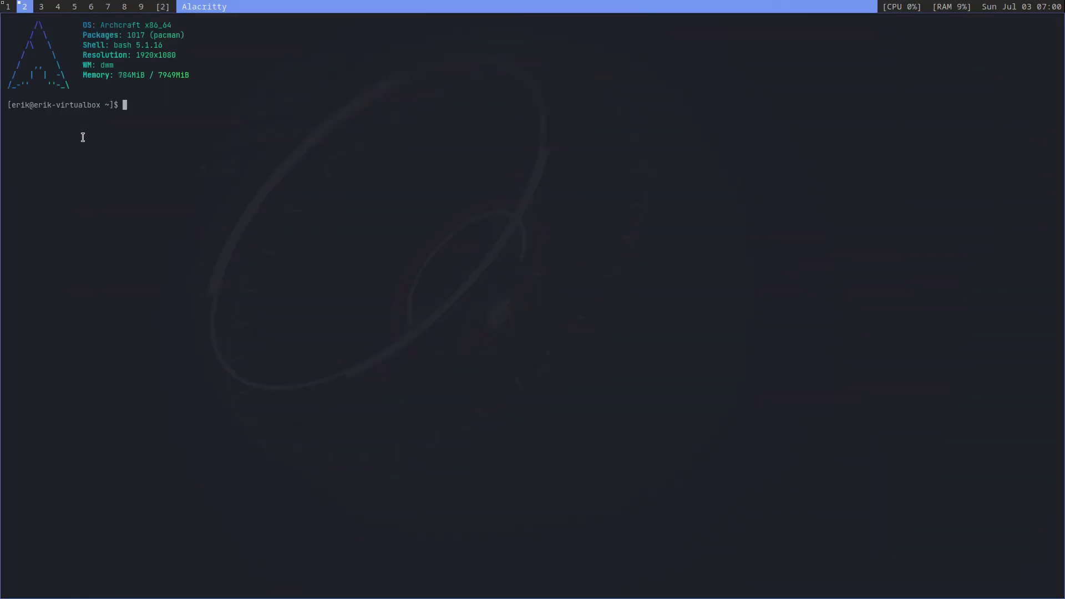
pyautogui.press('super+Return')
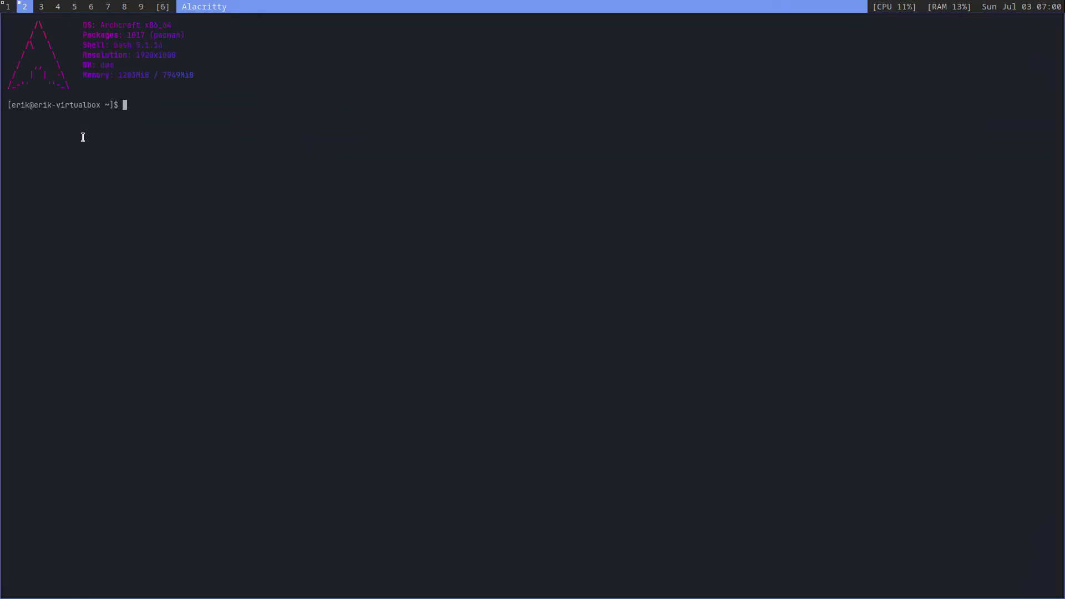
# Step: Close all terminals on workspace 2 and reset the Neofetch configuration to its defaults on workspace 1
pyautogui.press('super+q')
pyautogui.press('super+q')
pyautogui.press('super+q')
pyautogui.press('super+q')
pyautogui.press('super+q')
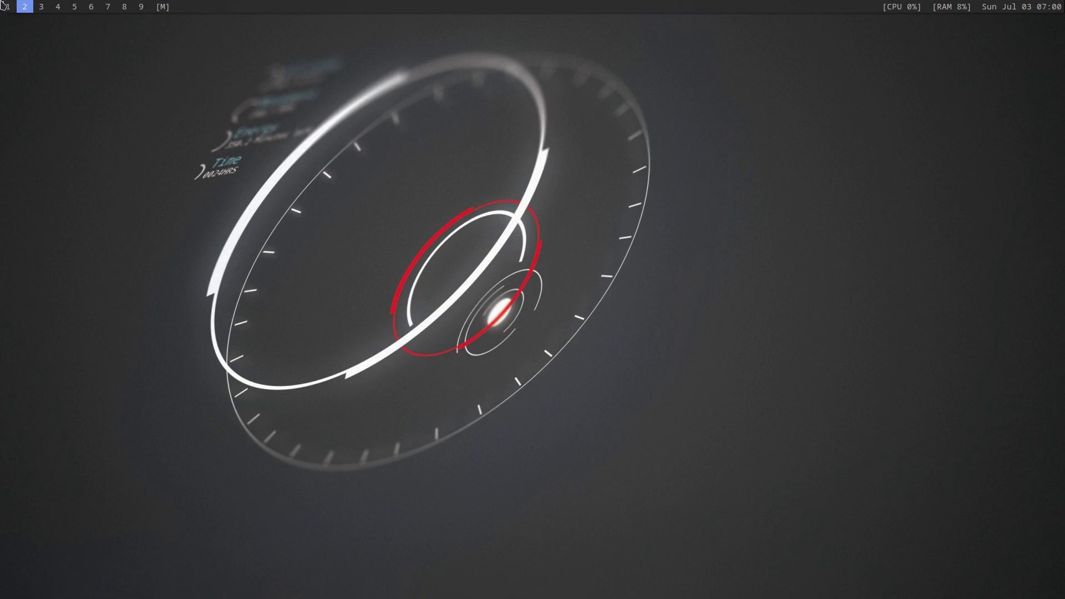
pyautogui.click(8, 7)
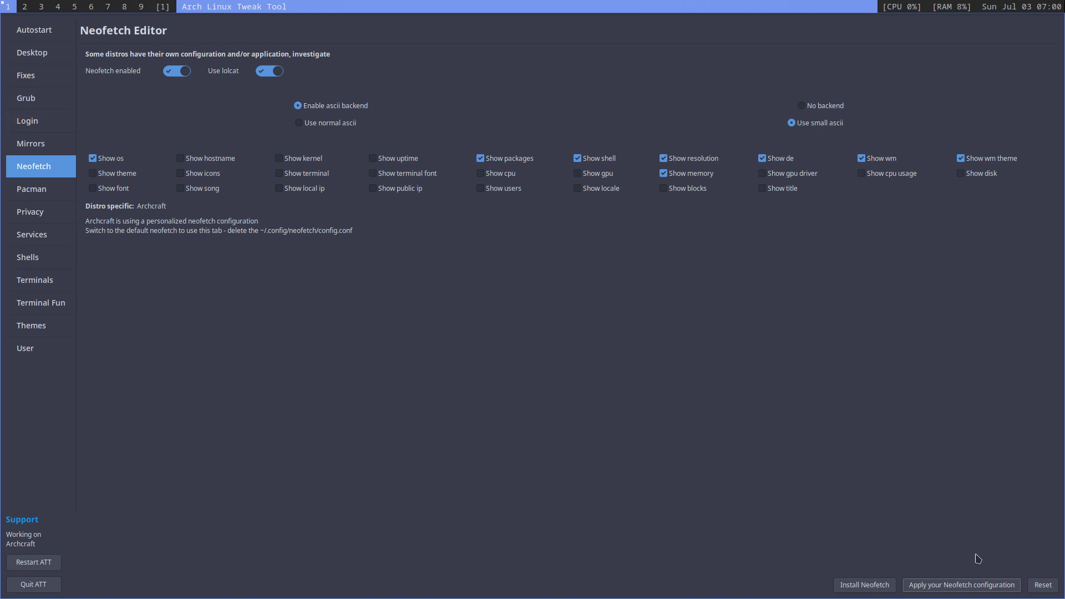
pyautogui.click(1042, 585)
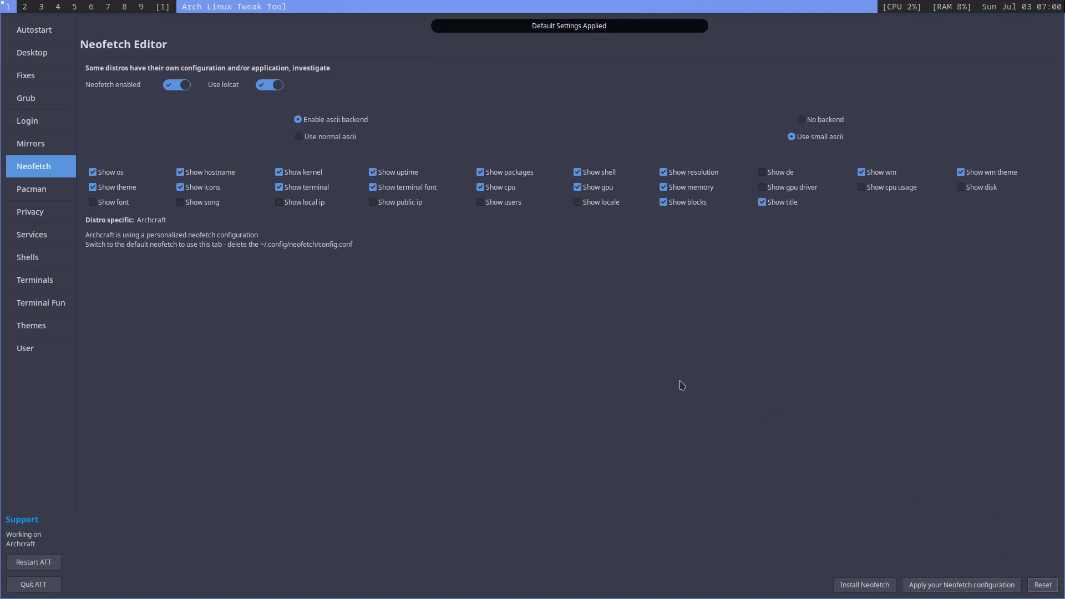
# Step: Close the tweak tool, open a terminal, and remove the neofetch package with sudo pacman -R neofetch, authenticating with the account password
pyautogui.press('super+q')
pyautogui.press('super+Return')
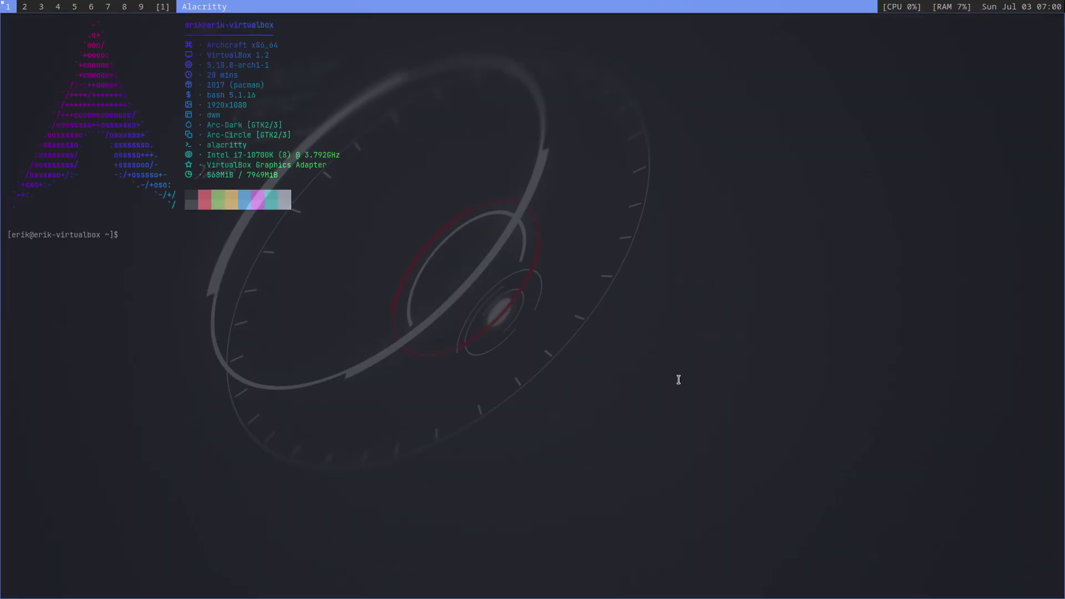
pyautogui.write('sudo a')
pyautogui.press('BackSpace')
pyautogui.write('pacman -R neofetch')
pyautogui.press('Return')
pyautogui.write('****')
pyautogui.press('Return')
pyautogui.press('Return')
# Step: Install the archcraft-scripts package with sudo pacman -S archcraft-scripts and check the system info output in a new terminal
pyautogui.write('sudo pacman -S archsc')
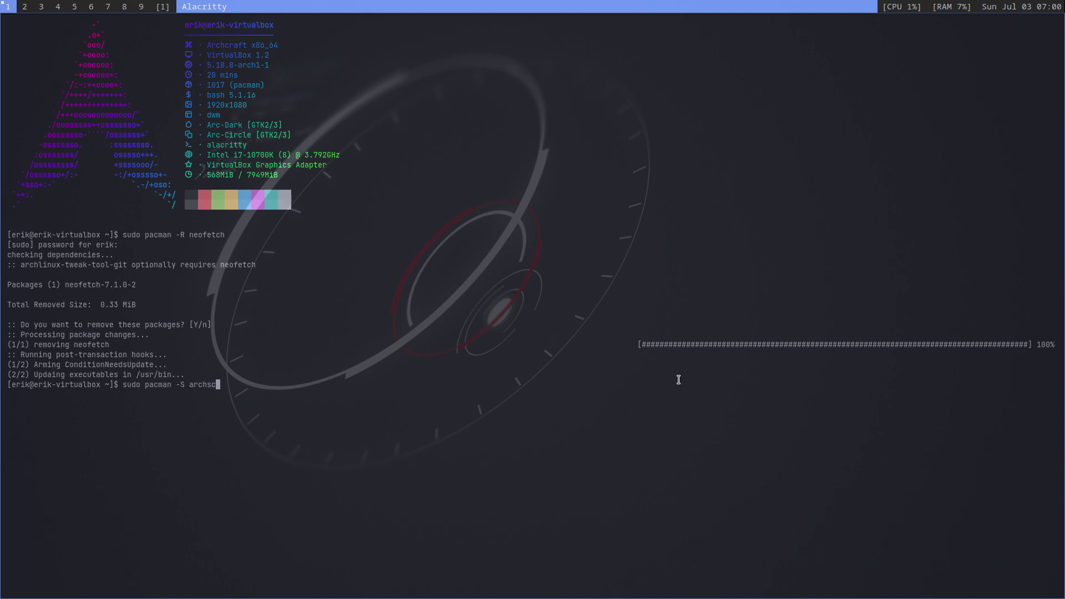
pyautogui.press('BackSpace')
pyautogui.press('BackSpace')
pyautogui.write('craft-scripts')
pyautogui.press('Return')
pyautogui.press('Return')
pyautogui.press('super+Return')
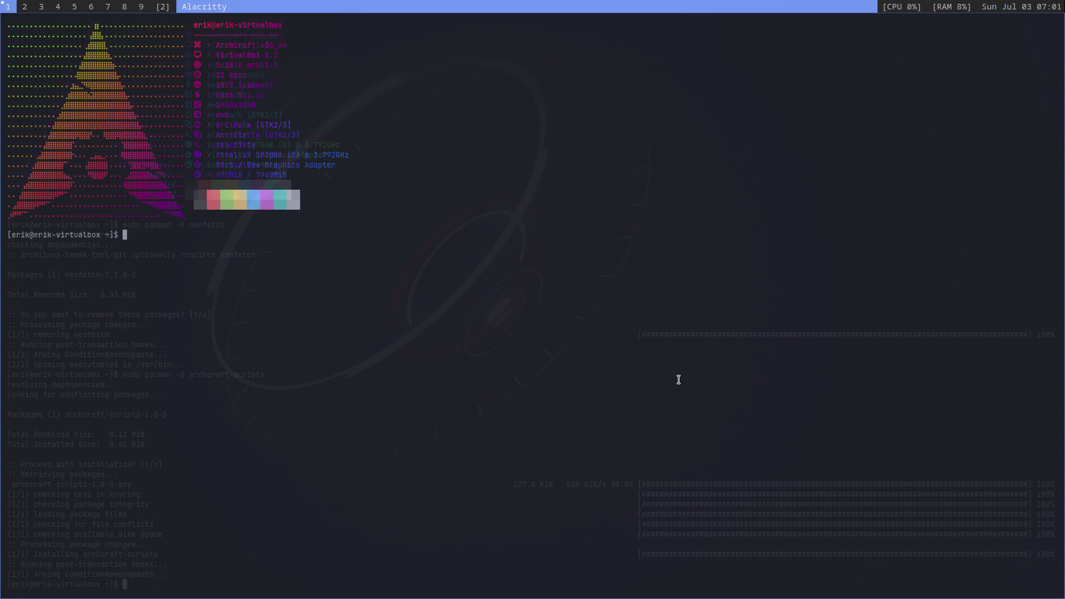
pyautogui.press('super+q')
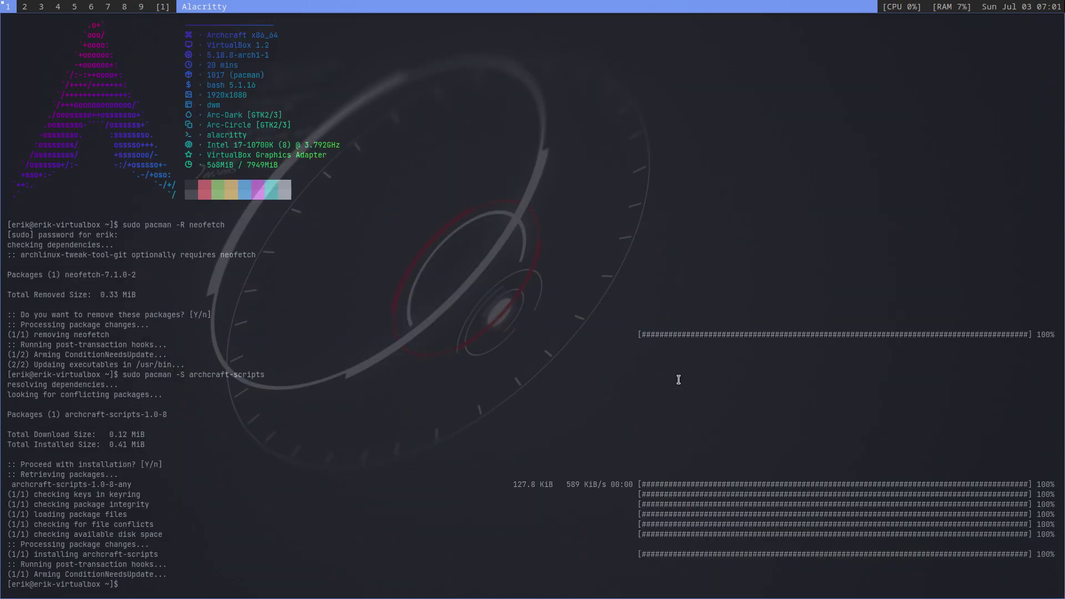
# Step: Close the remaining terminal and log out of the dwm session
pyautogui.press('super+q')
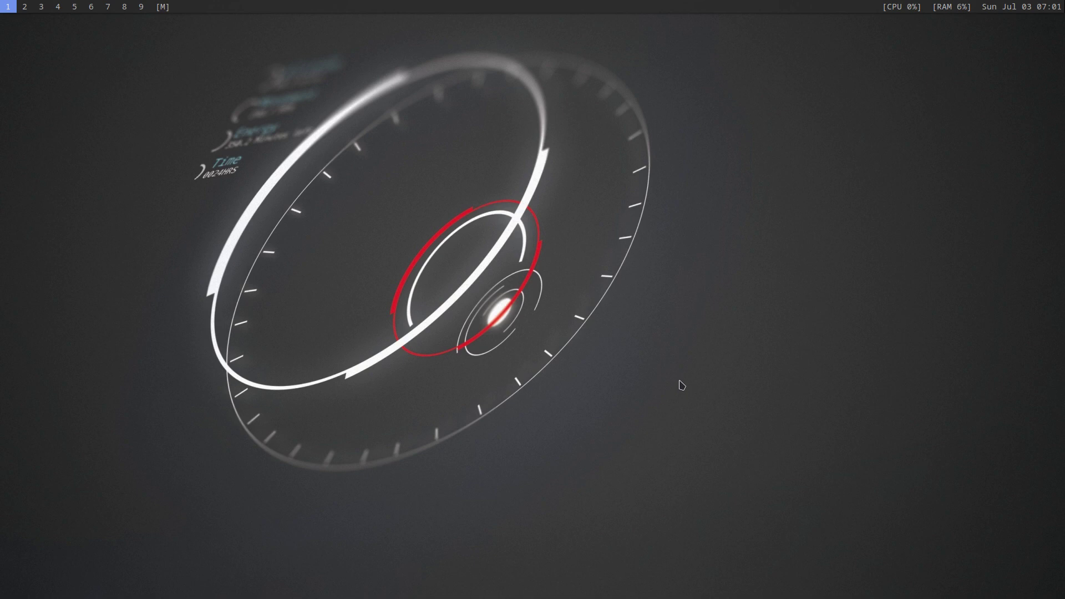
pyautogui.press('super+shift+e')
pyautogui.press('l')
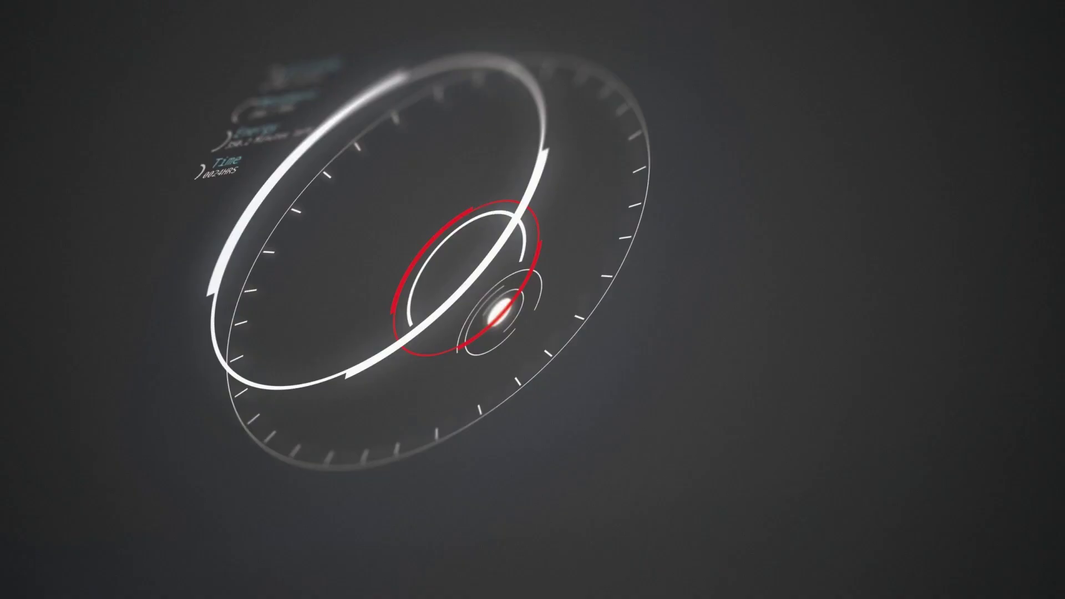